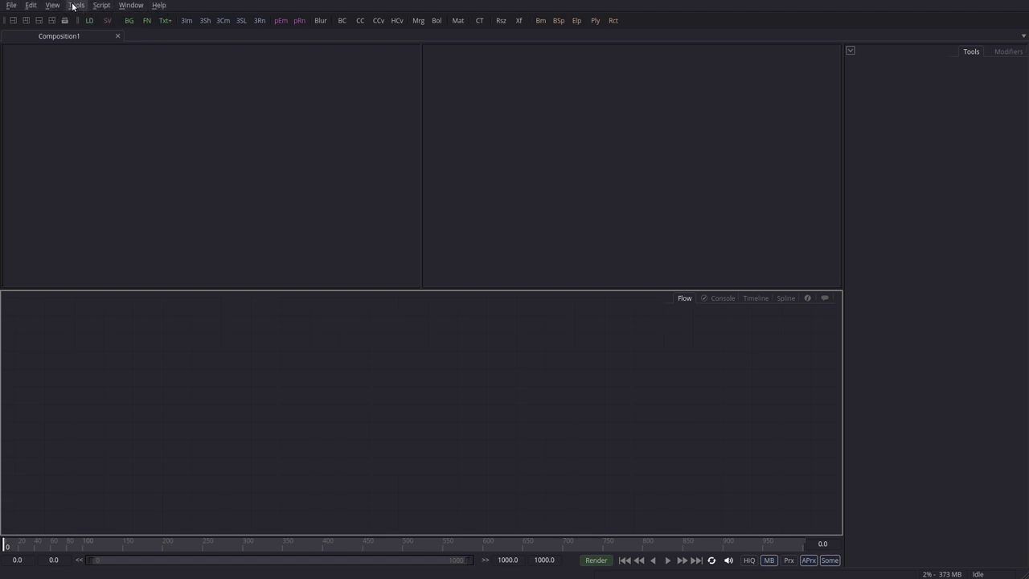
left_click(10, 6)
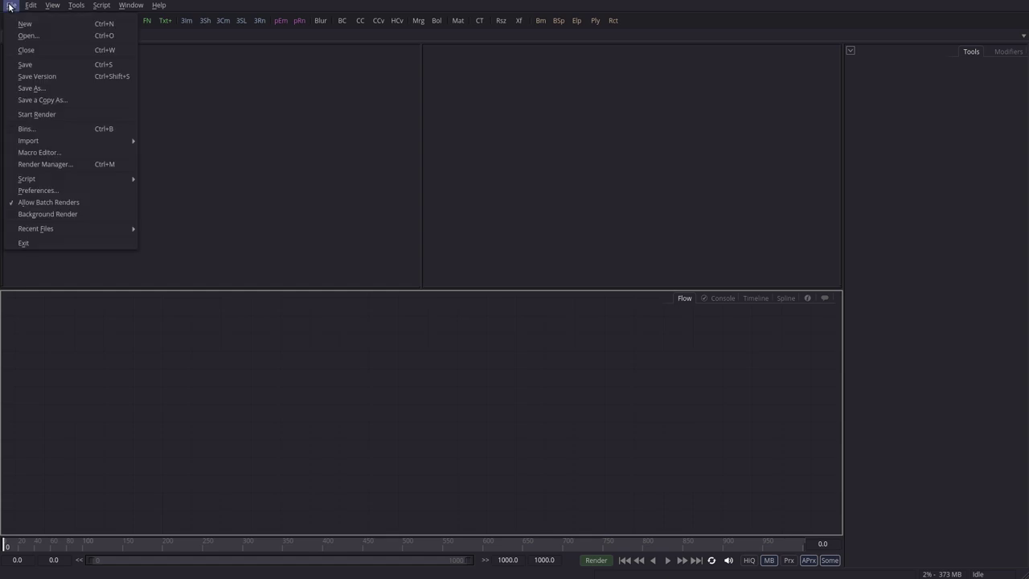
mouse_move(104, 9)
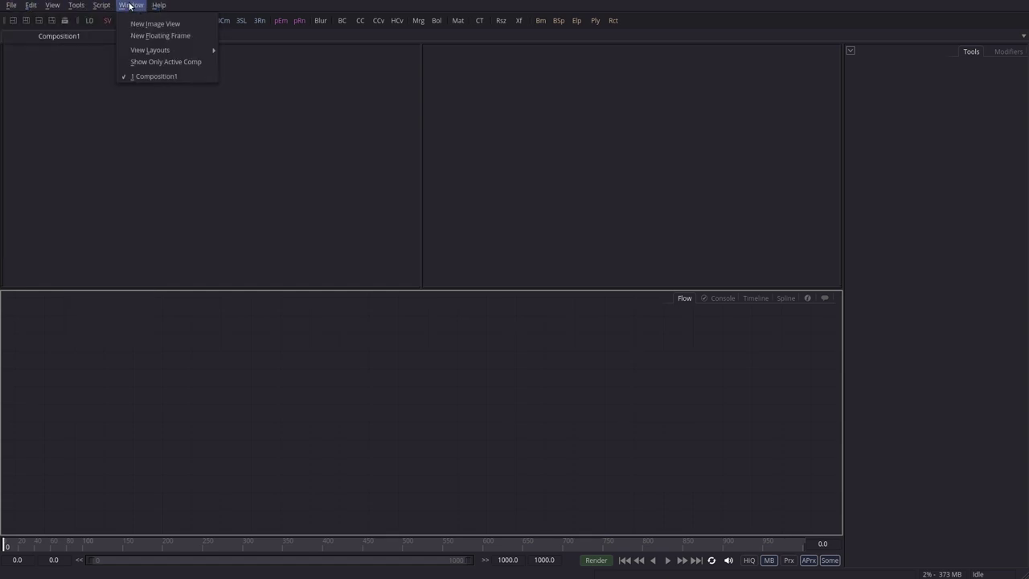
mouse_move(11, 9)
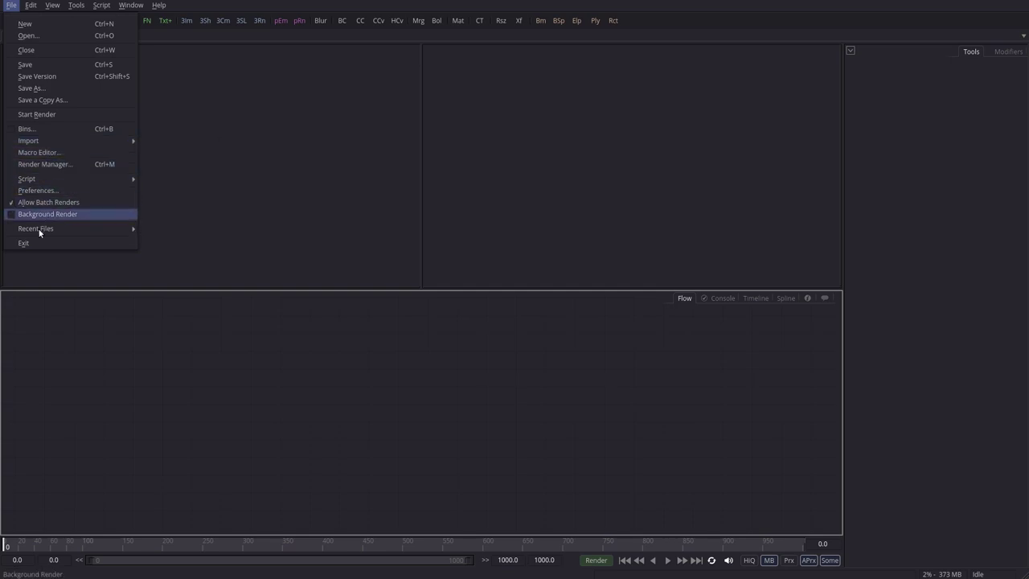
mouse_move(43, 229)
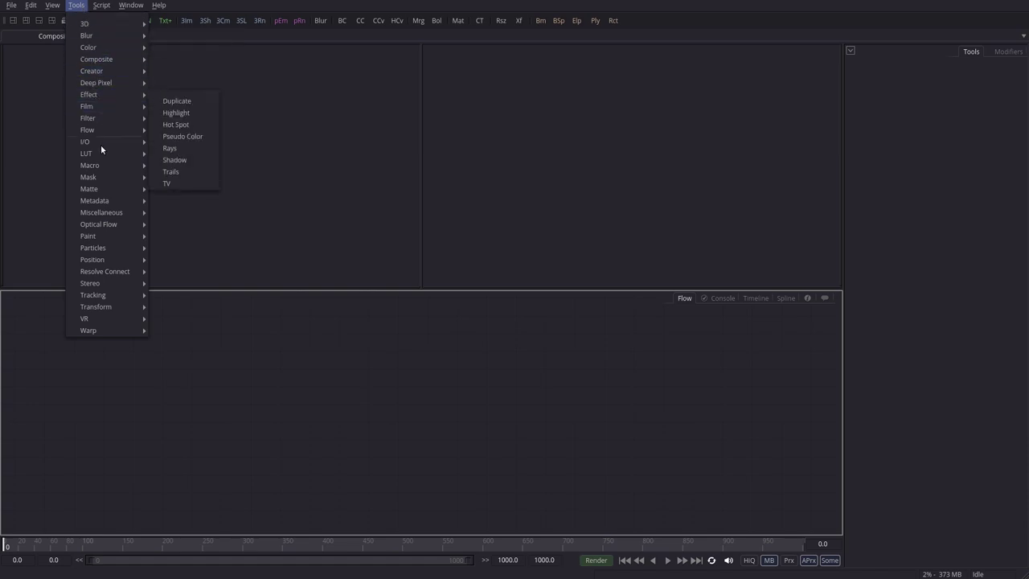
mouse_move(107, 49)
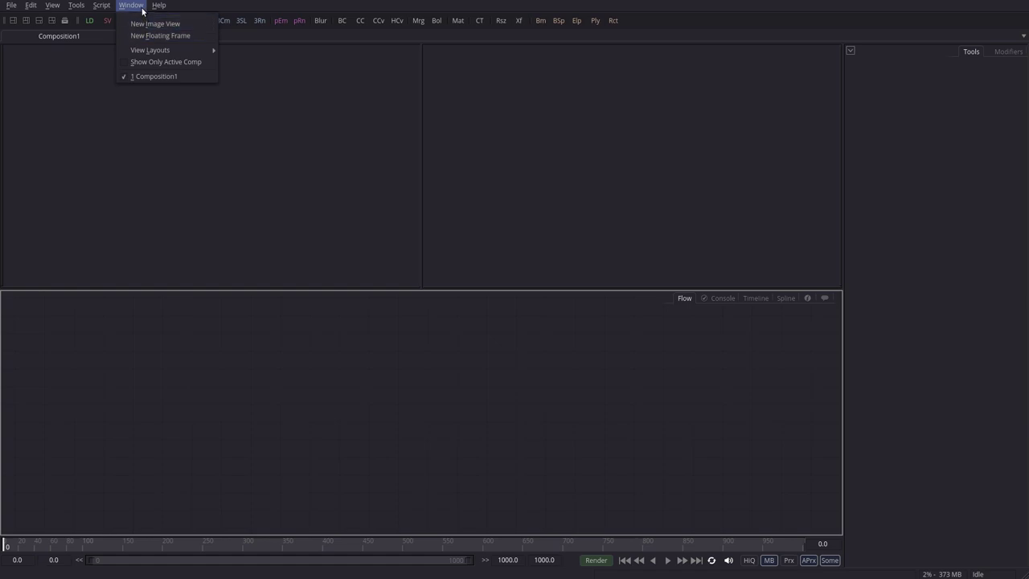
left_click(184, 9)
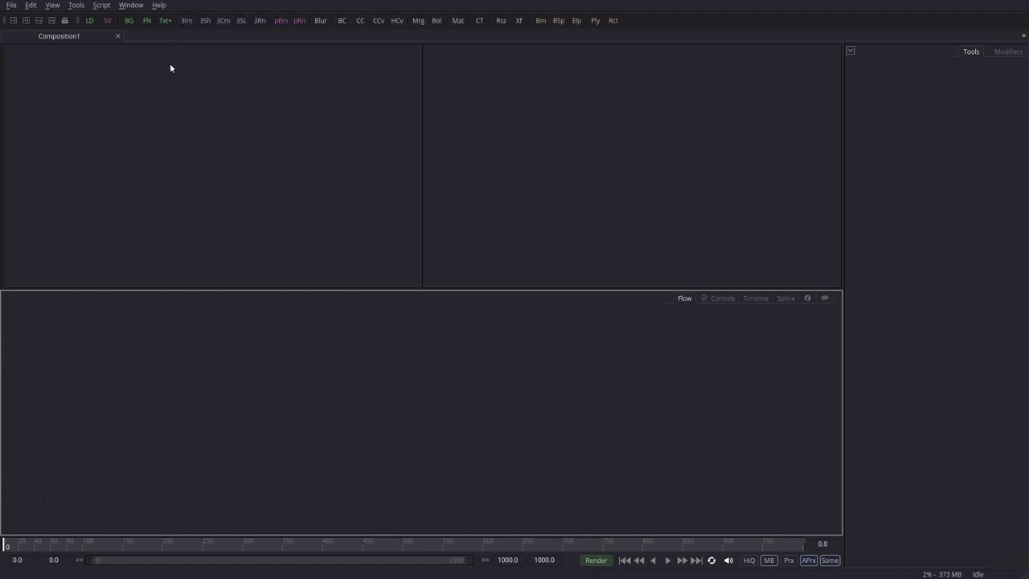
left_click(134, 102)
left_click(924, 188)
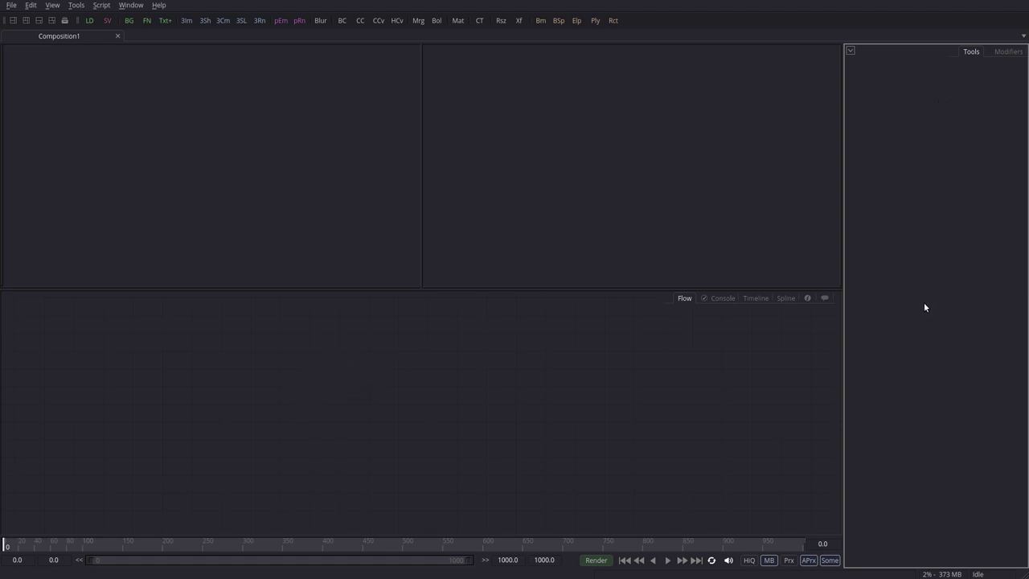
left_click(589, 464)
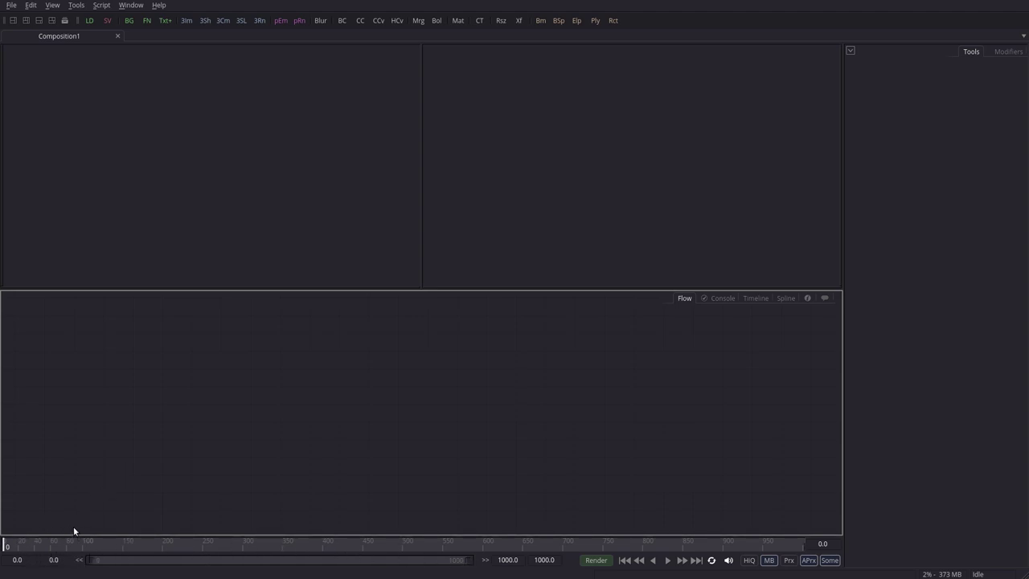
left_click(18, 560)
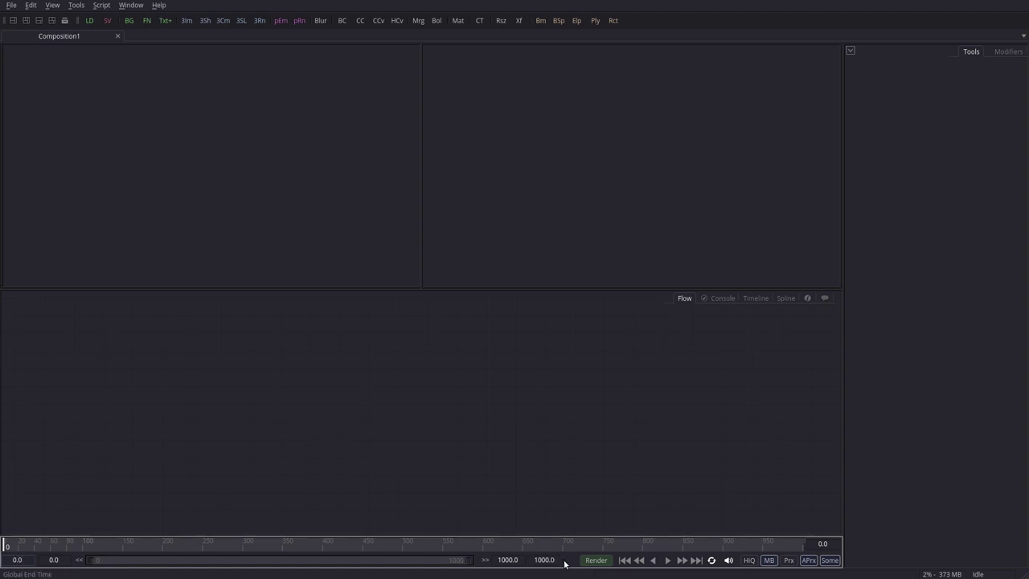
left_click(533, 560)
left_click(63, 561)
left_click(521, 560)
left_click(646, 435)
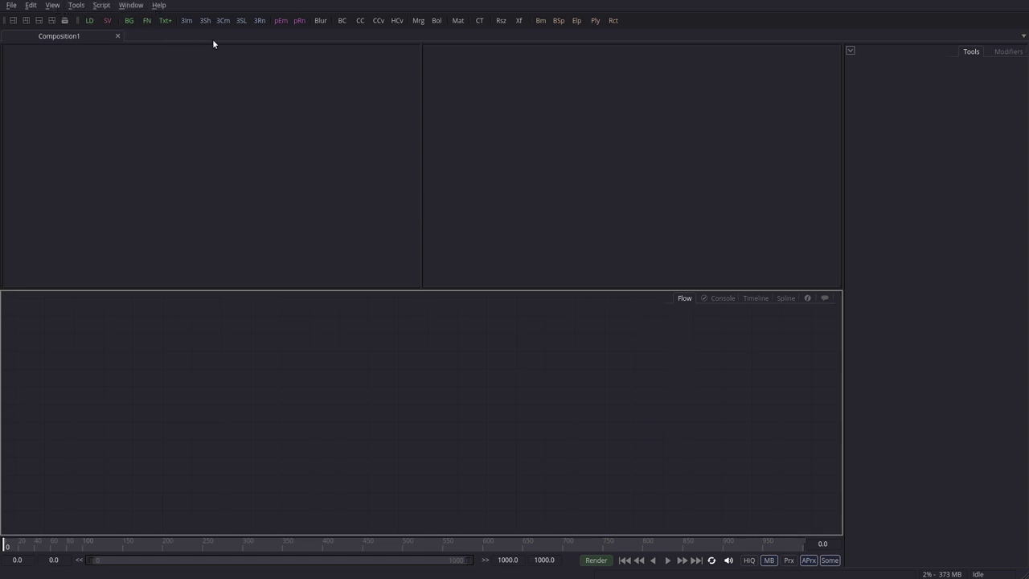
left_click(285, 158)
left_click(542, 168)
left_click(377, 172)
left_click(380, 176)
left_click(489, 169)
left_click(361, 168)
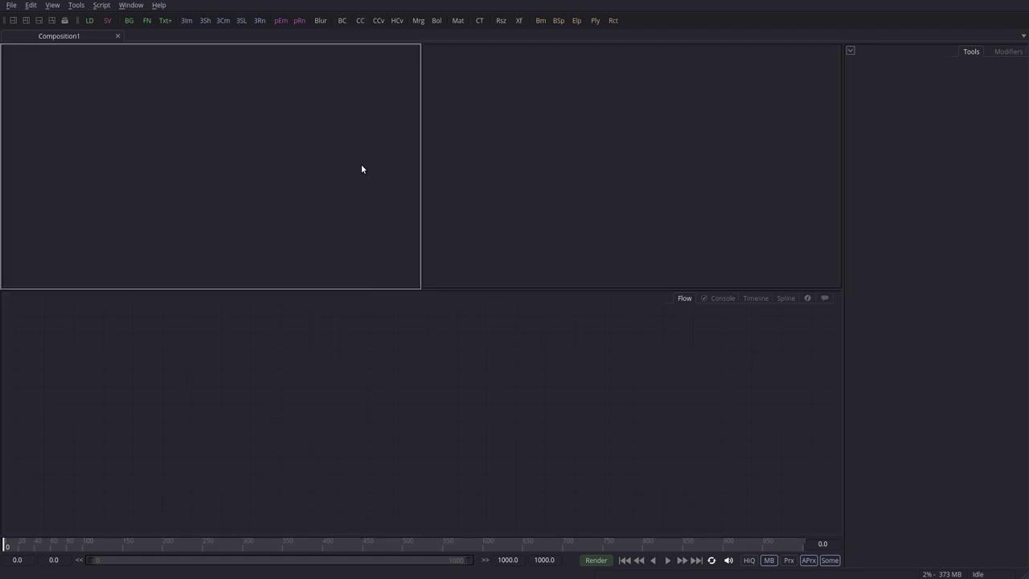
left_click(522, 190)
left_click(371, 172)
left_click(512, 184)
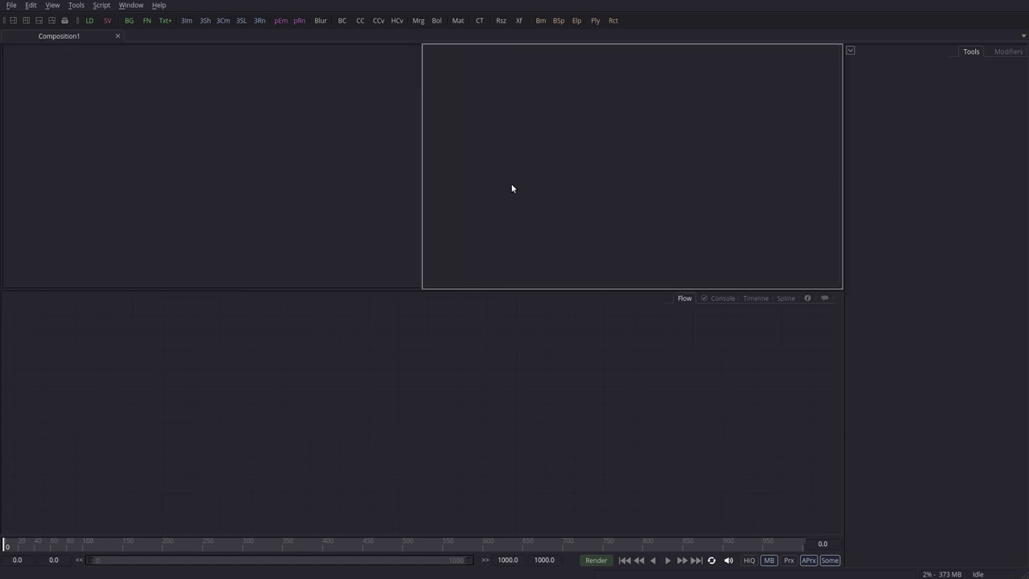
left_click(341, 172)
left_click(507, 181)
left_click(517, 405)
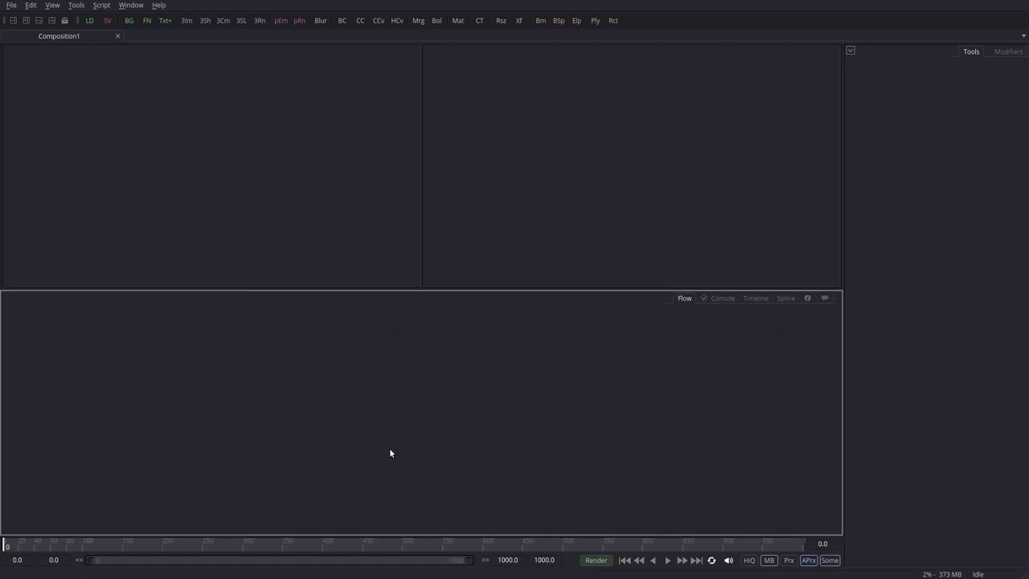
left_click(939, 171)
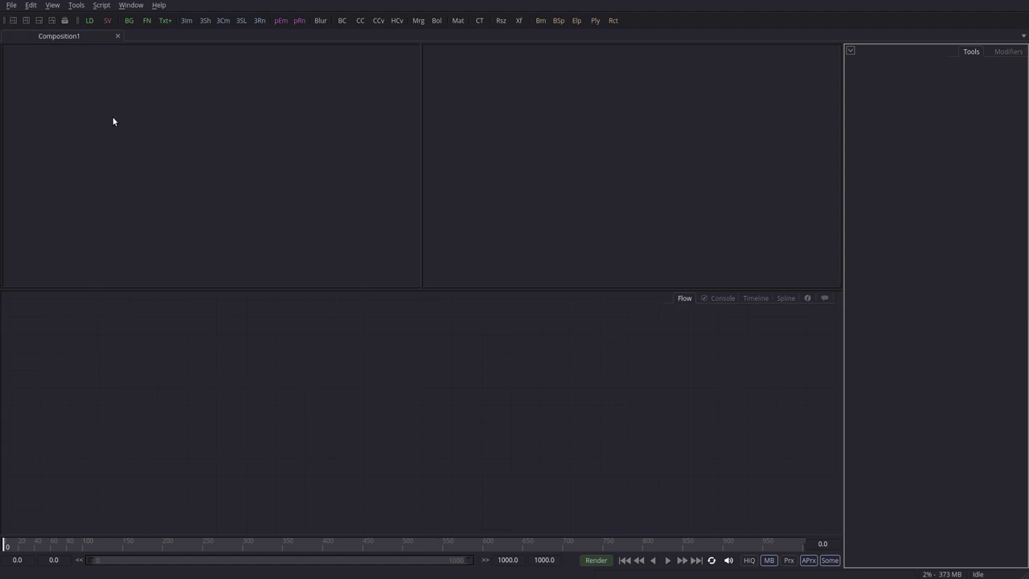
Try out the preset window layouts in turn and finish on the single-viewer layout with a full-height control area
left_click(14, 22)
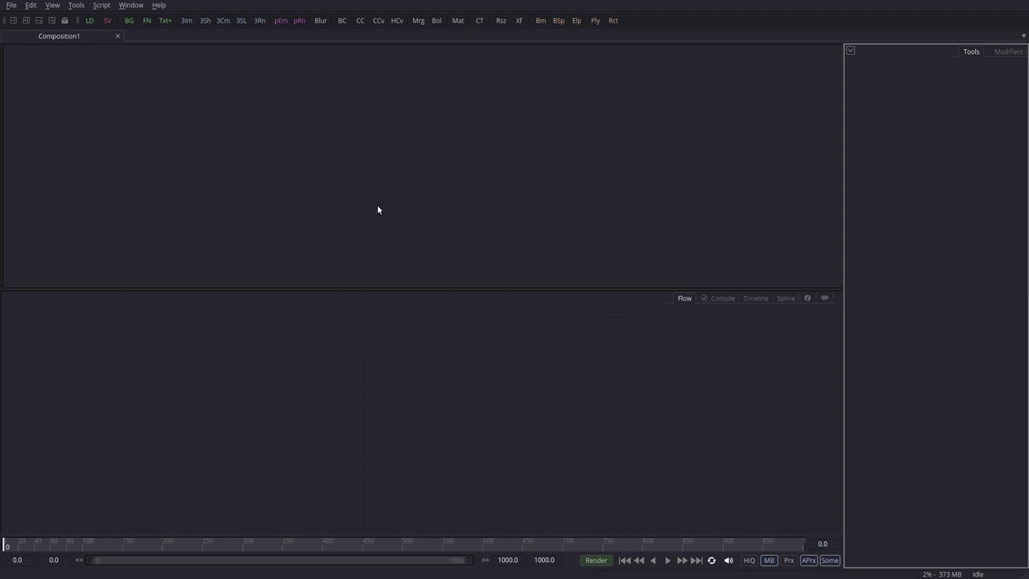
left_click(27, 20)
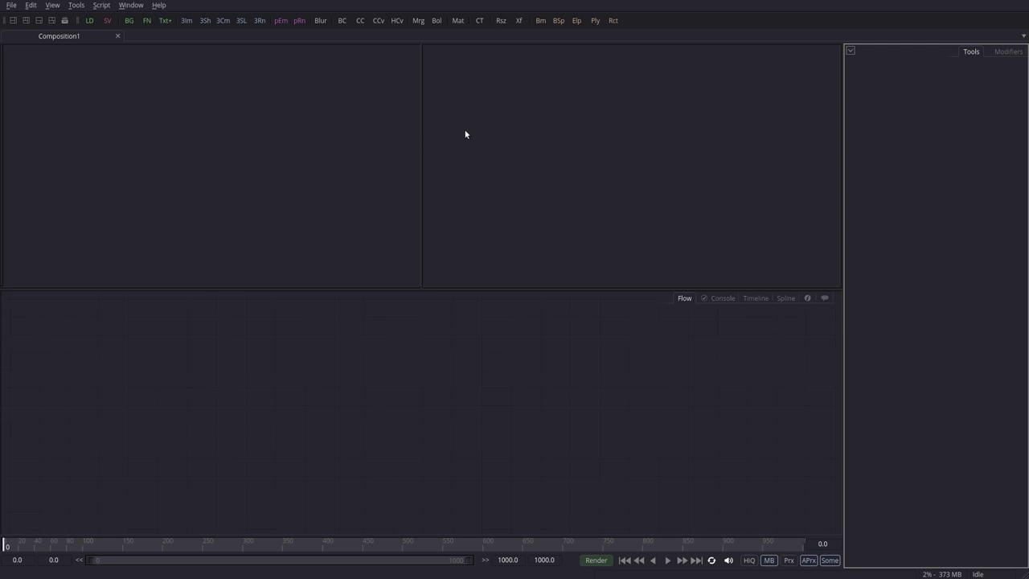
left_click(39, 20)
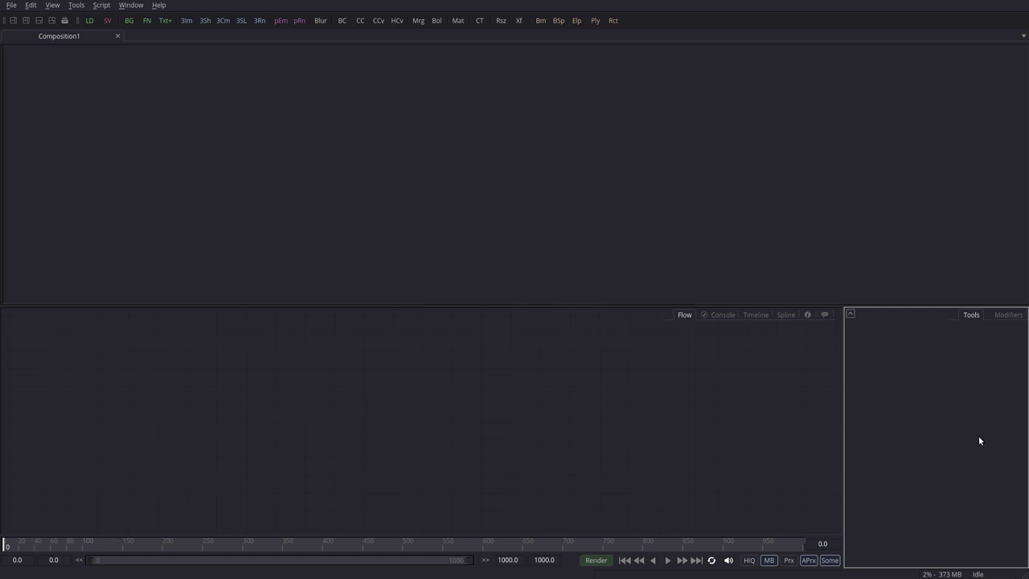
left_click(52, 20)
left_click(13, 22)
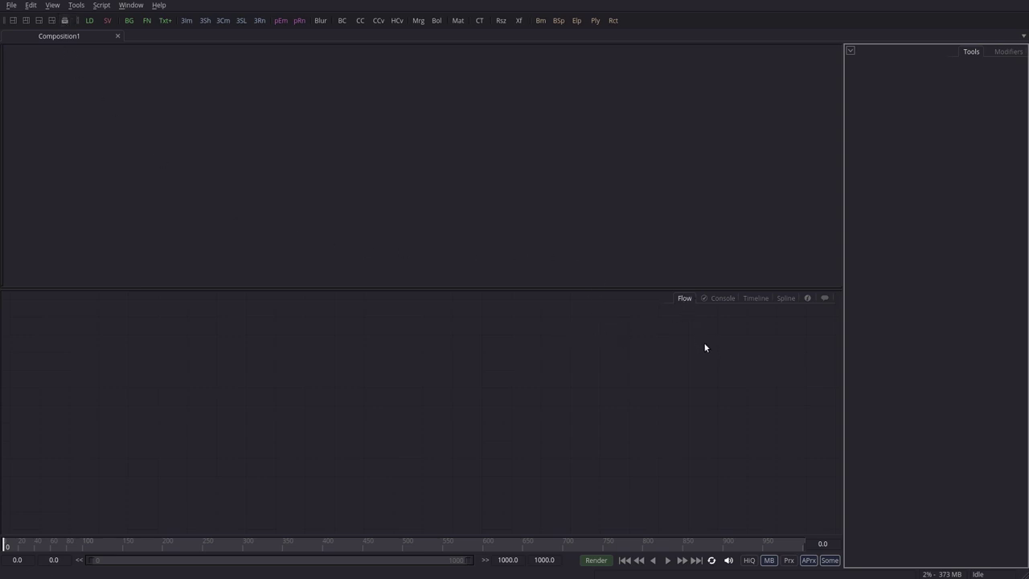
left_click(599, 390)
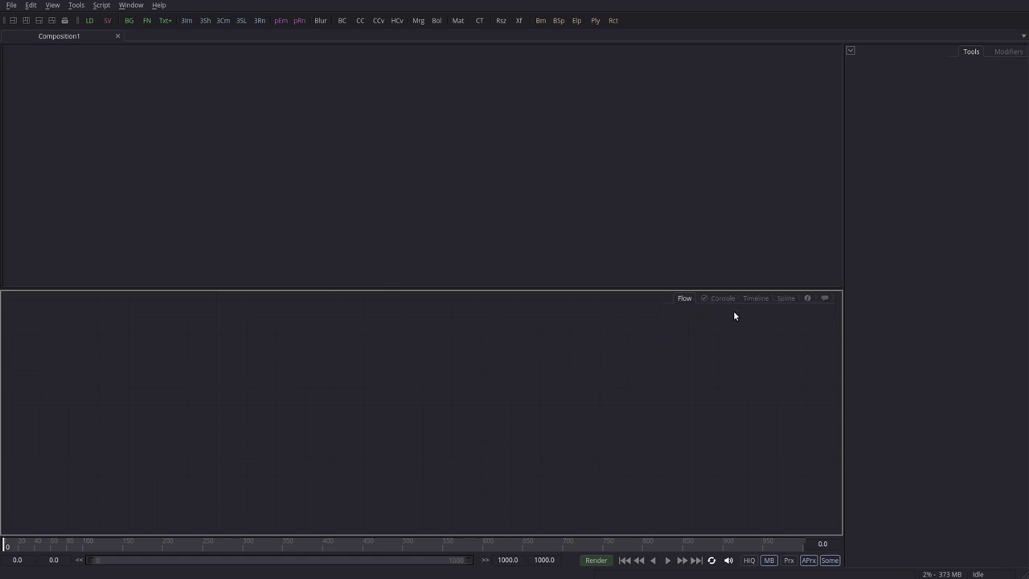
Compare the Modifiers and Tools pages of the control area, finishing on the Tools page
left_click(950, 96)
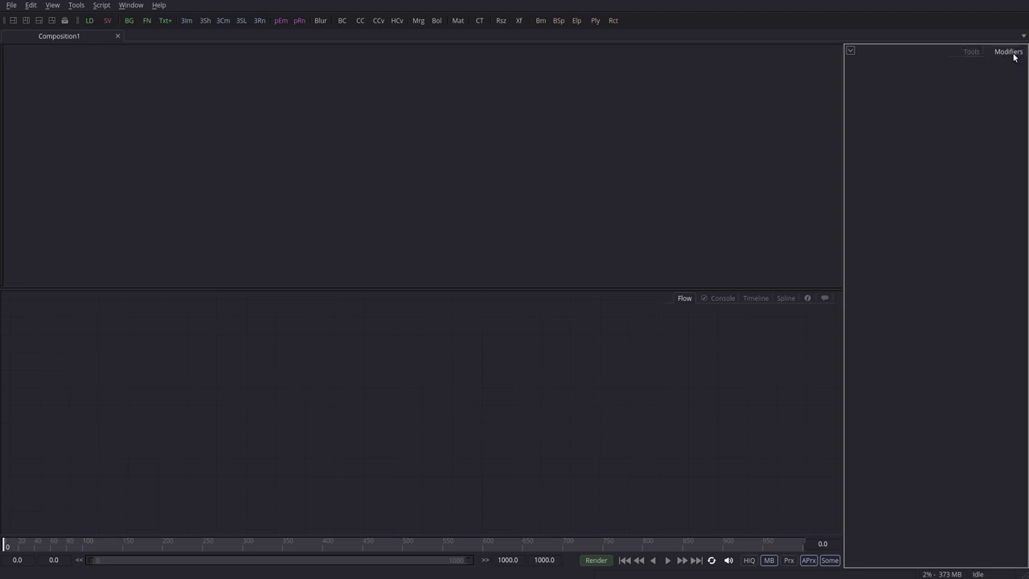
left_click(970, 53)
left_click(1000, 53)
left_click(971, 51)
left_click(1006, 53)
left_click(968, 52)
left_click(688, 354)
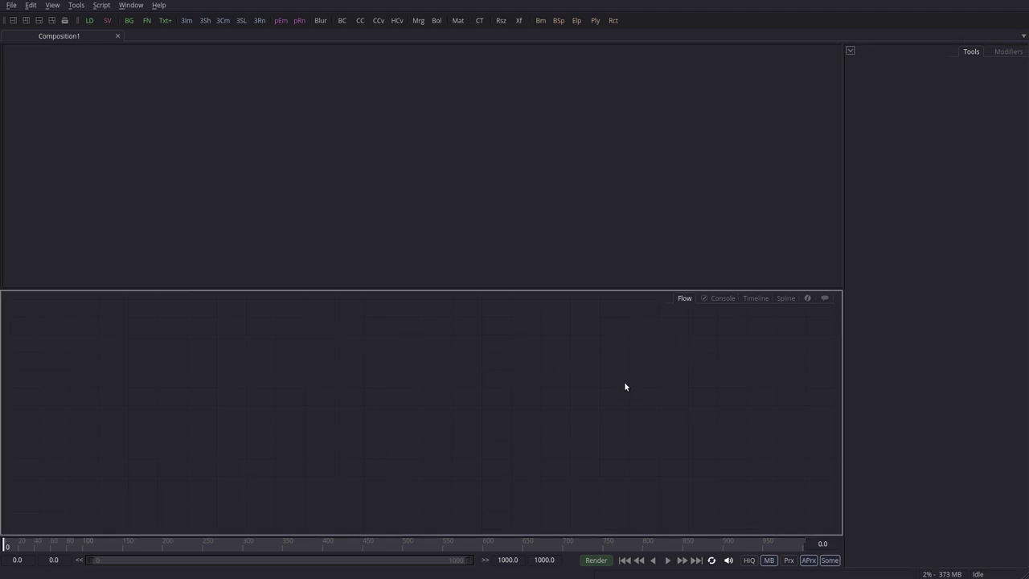
Show the Console and try entering the test text "dfas" in its command line, clearing it again
left_click(686, 299)
left_click(721, 300)
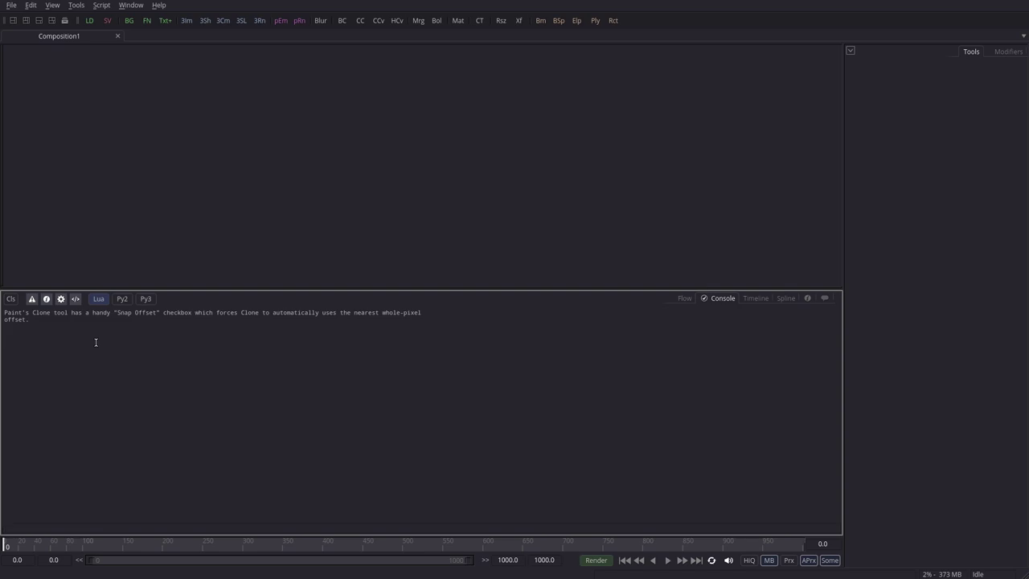
type("dfas")
key("BackSpace")
key("BackSpace")
View the Timeline, the Spline editor and the composition's Comments in the work area
left_click(757, 299)
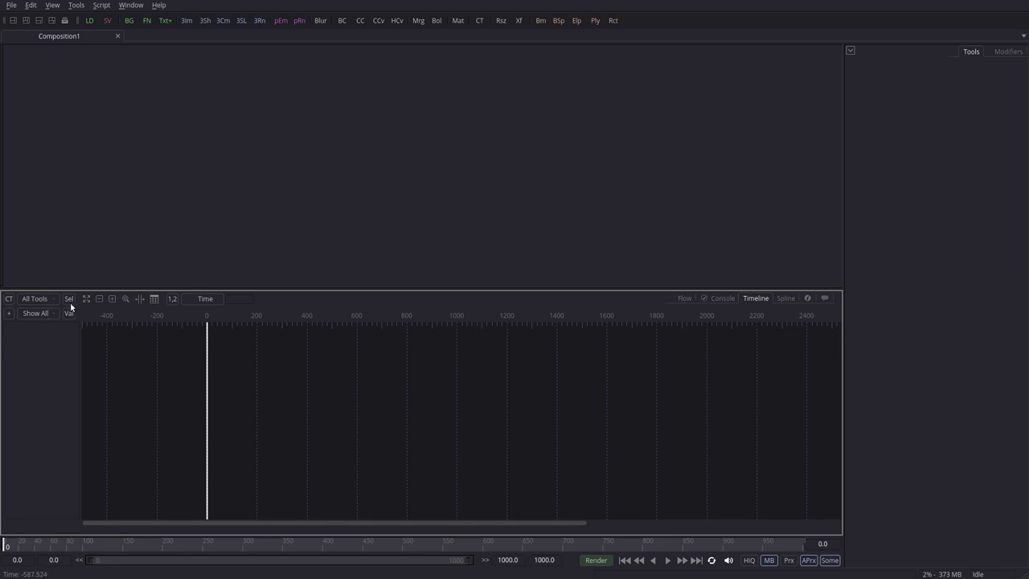
left_click(786, 298)
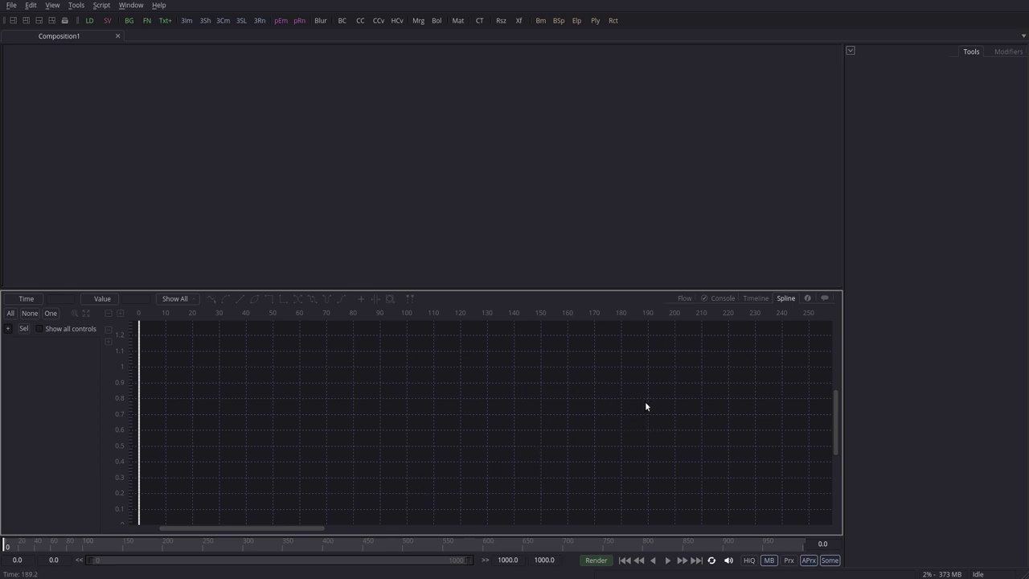
left_click(807, 298)
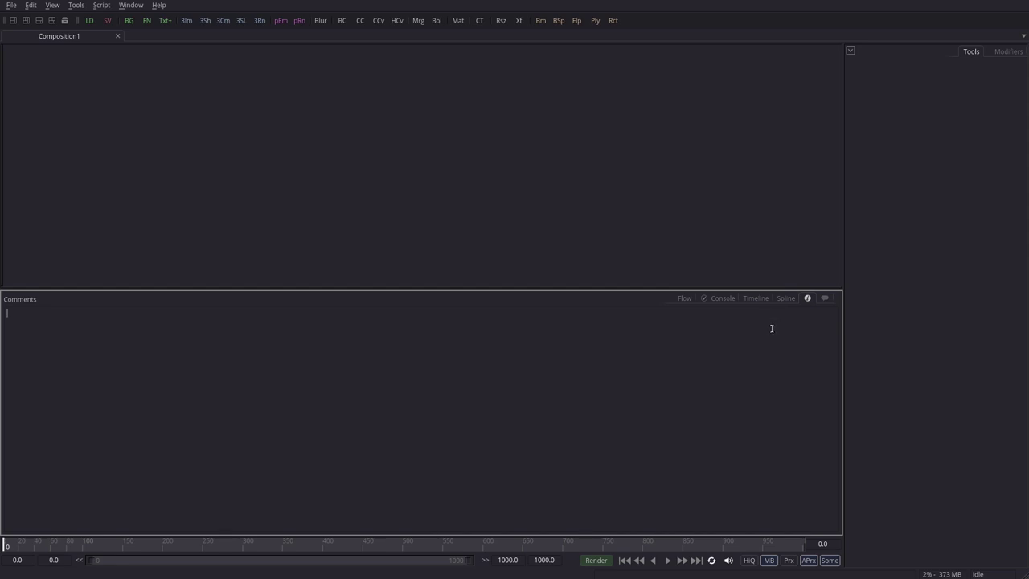
Open the chat view, dismiss its Generation Integration notice and check the Console messages, returning to the Flow view
left_click(825, 298)
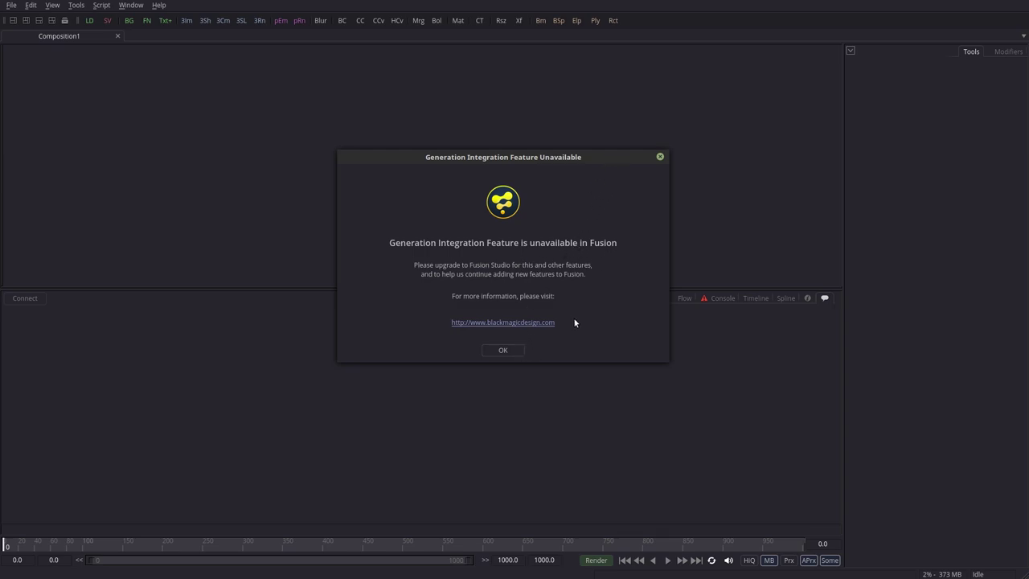
mouse_move(606, 152)
left_mouse_down()
mouse_move(616, 154)
mouse_move(607, 164)
left_mouse_up()
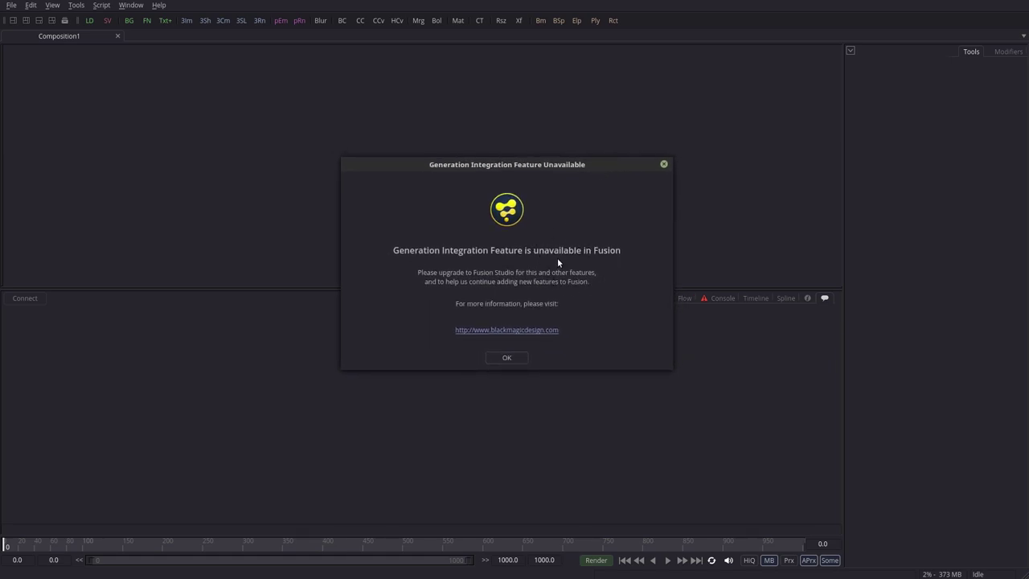
left_click(507, 359)
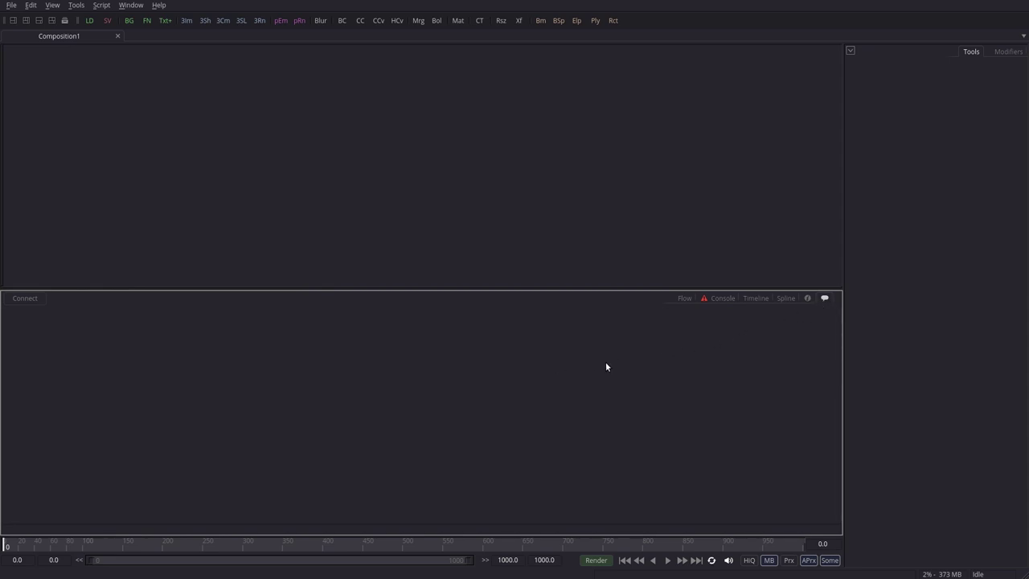
left_click(721, 298)
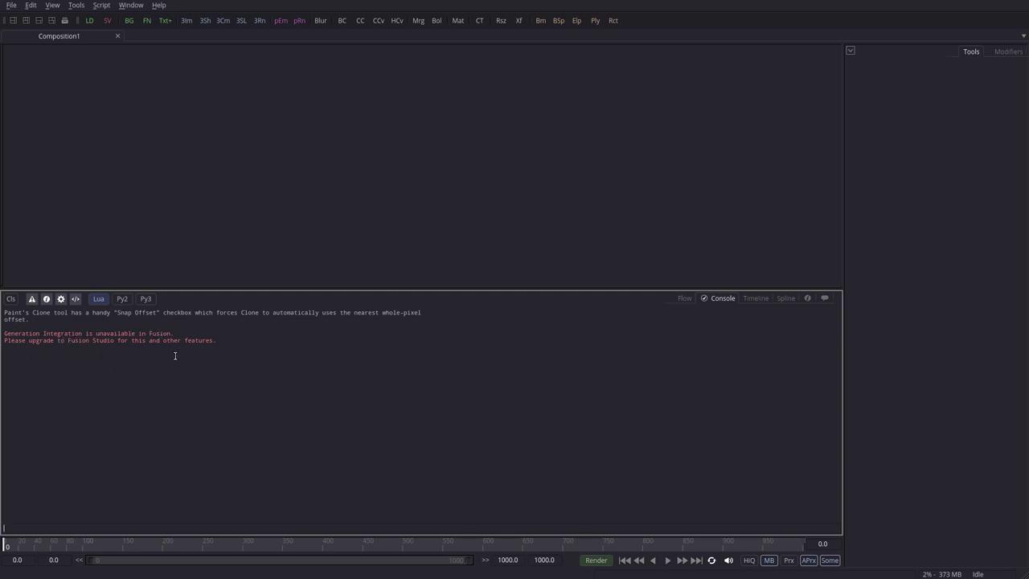
left_click(684, 298)
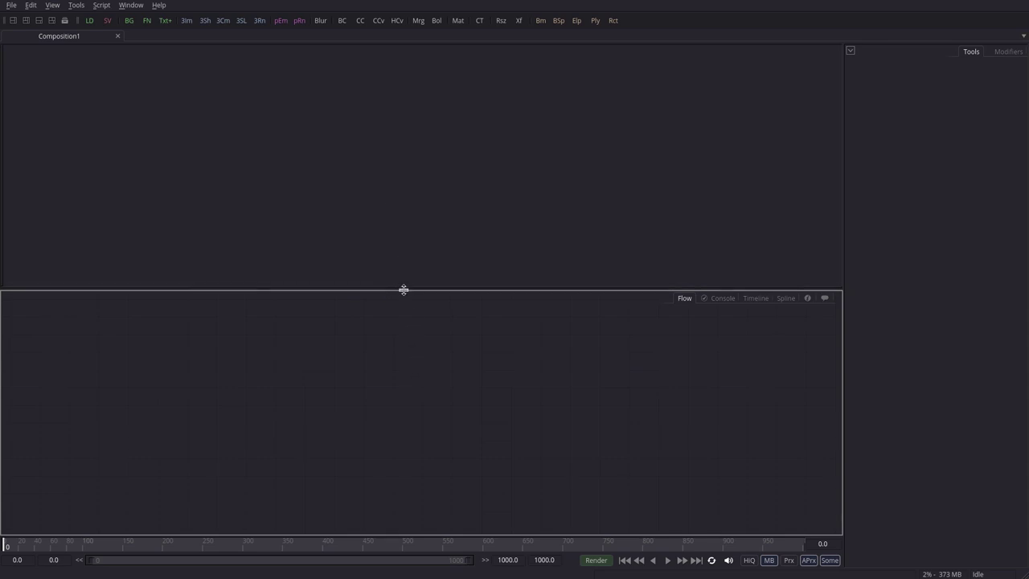
Resize the work areas so the viewer is taller than the Flow area and the control area is wider
left_click_drag(405, 290, 407, 282)
left_click_drag(410, 187, 439, 319)
left_click_drag(845, 218, 730, 213)
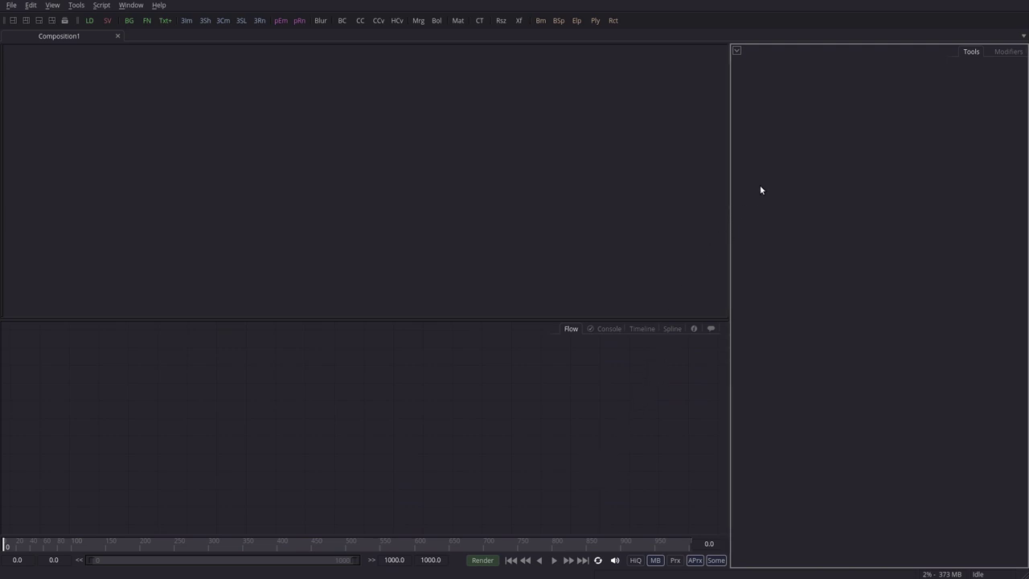
Toggle the control area between half height and full height, finishing at full height
left_click(737, 51)
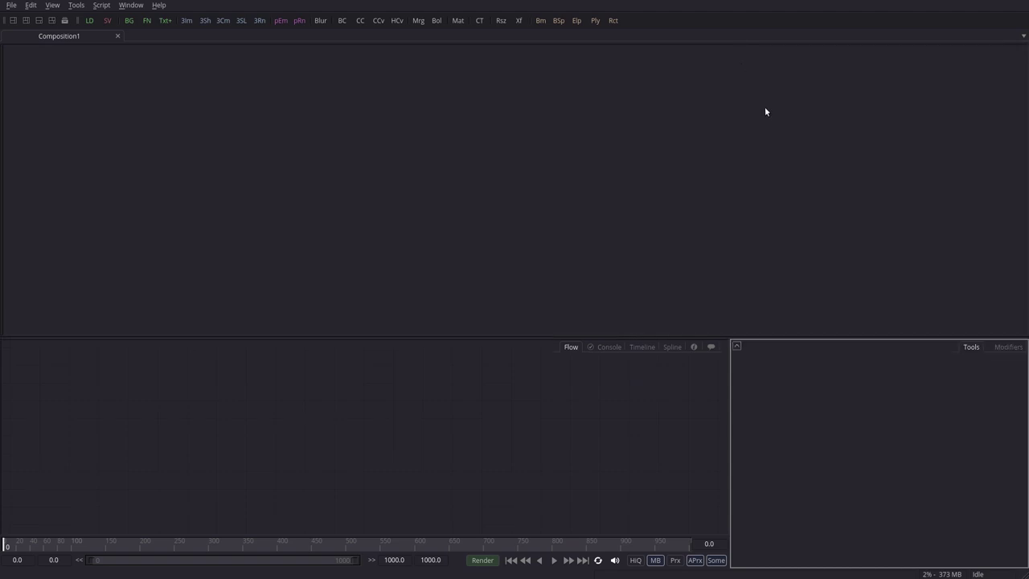
left_click(736, 345)
left_click(739, 45)
left_click(737, 347)
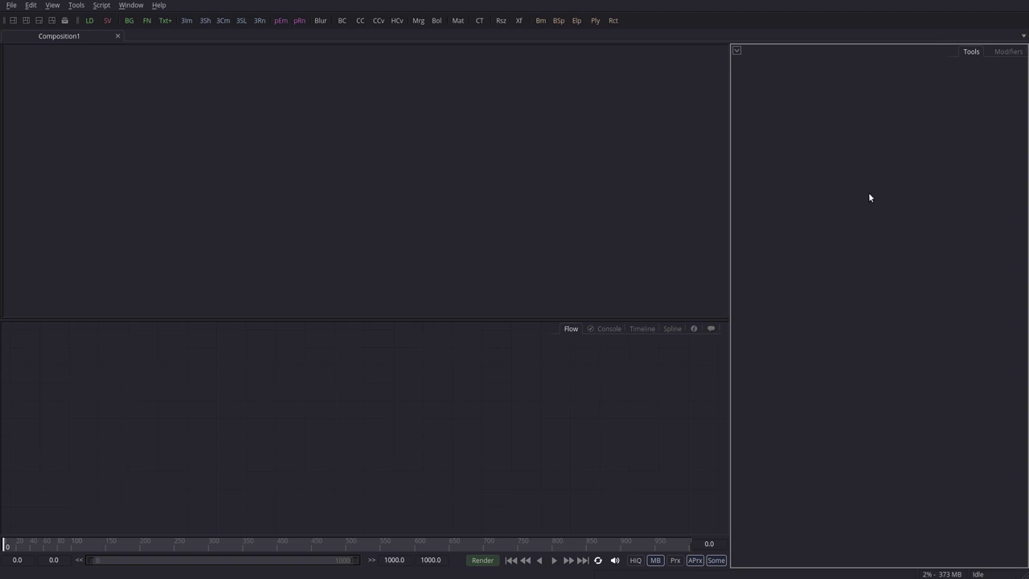
Load the 1_monitor_1vp_Nodes_Spline view layout and enlarge the Spline area by shrinking the viewer above it
left_click(138, 7)
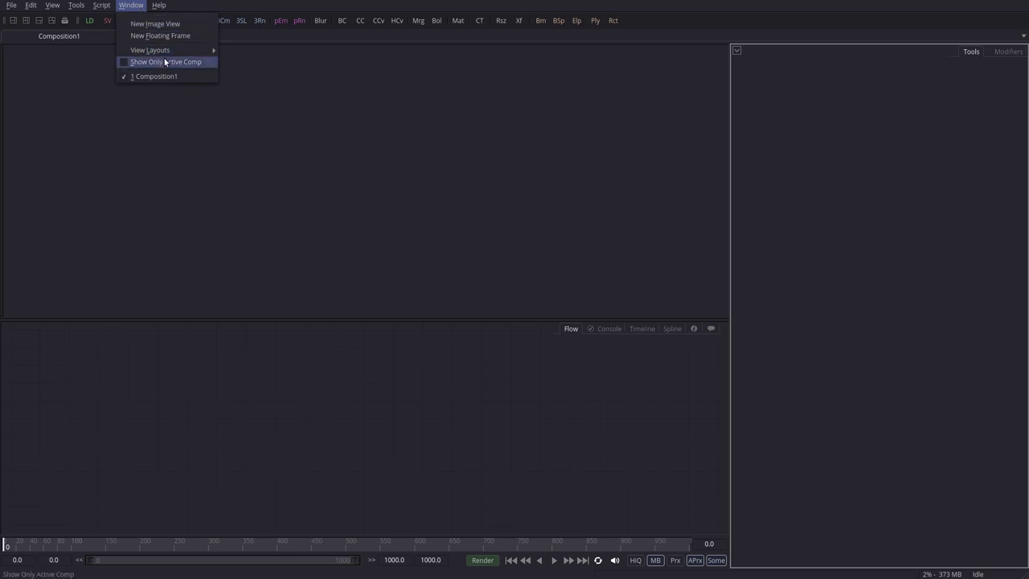
mouse_move(172, 54)
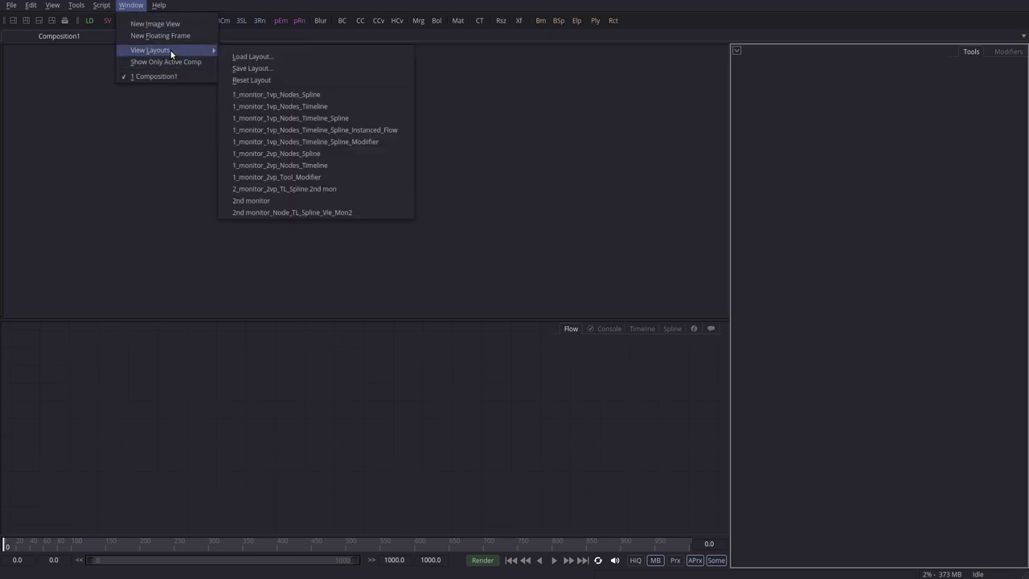
left_click(285, 95)
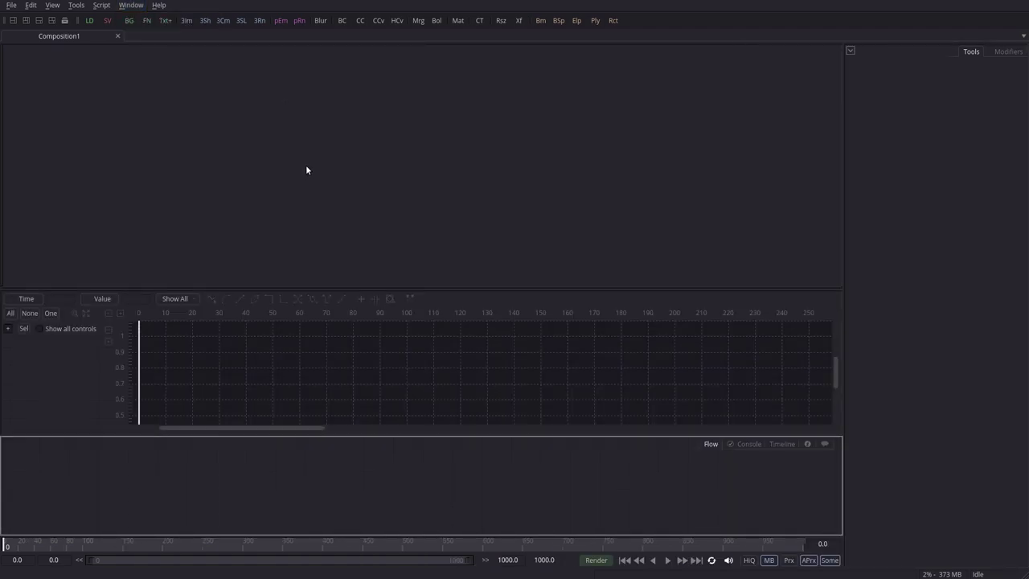
left_click_drag(459, 289, 458, 202)
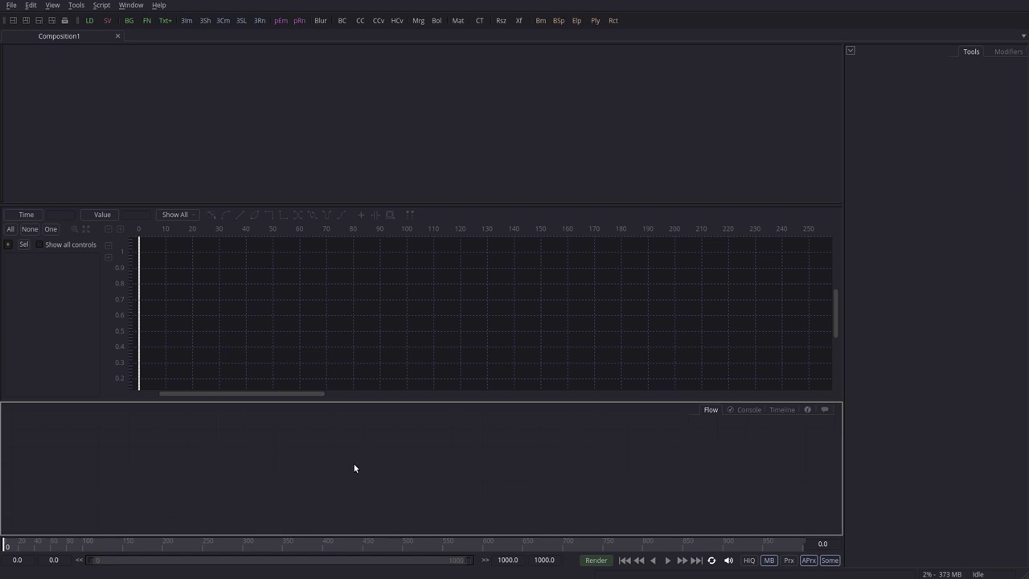
Load the 1_monitor_1vp_Nodes_Timeline view layout and enlarge the Timeline area by shrinking the viewer above it
left_click(131, 5)
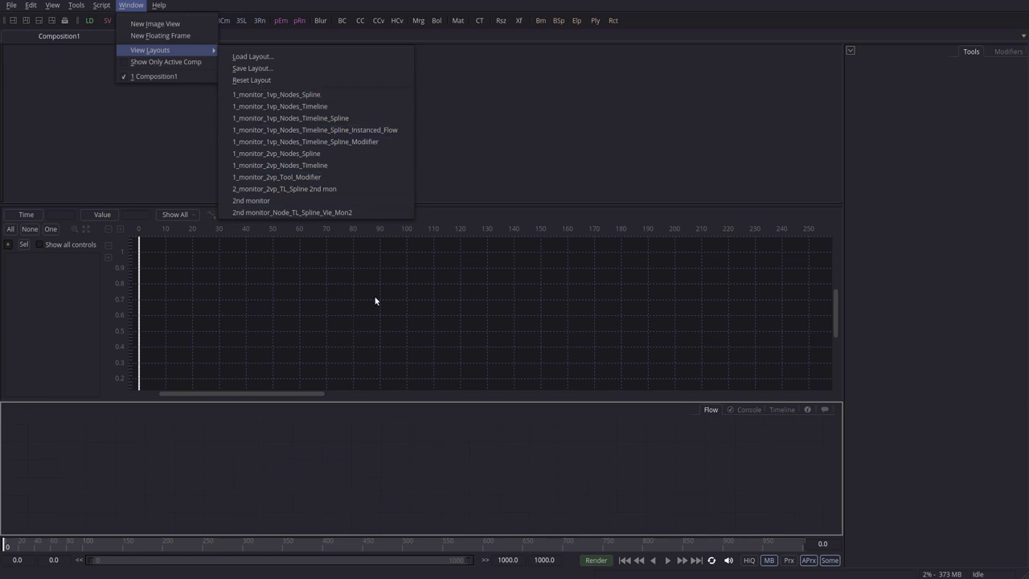
left_click(320, 108)
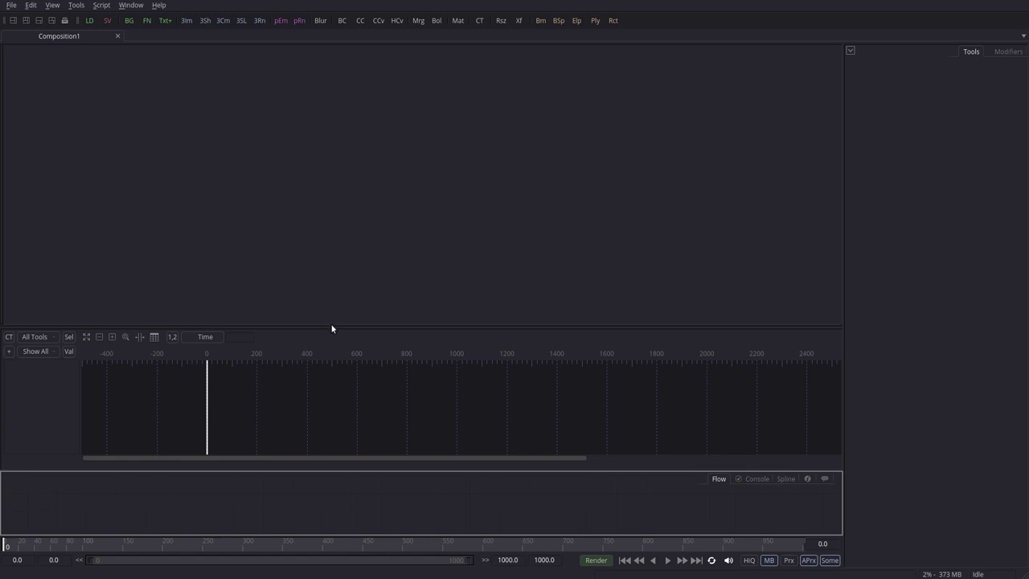
left_click_drag(333, 328, 333, 195)
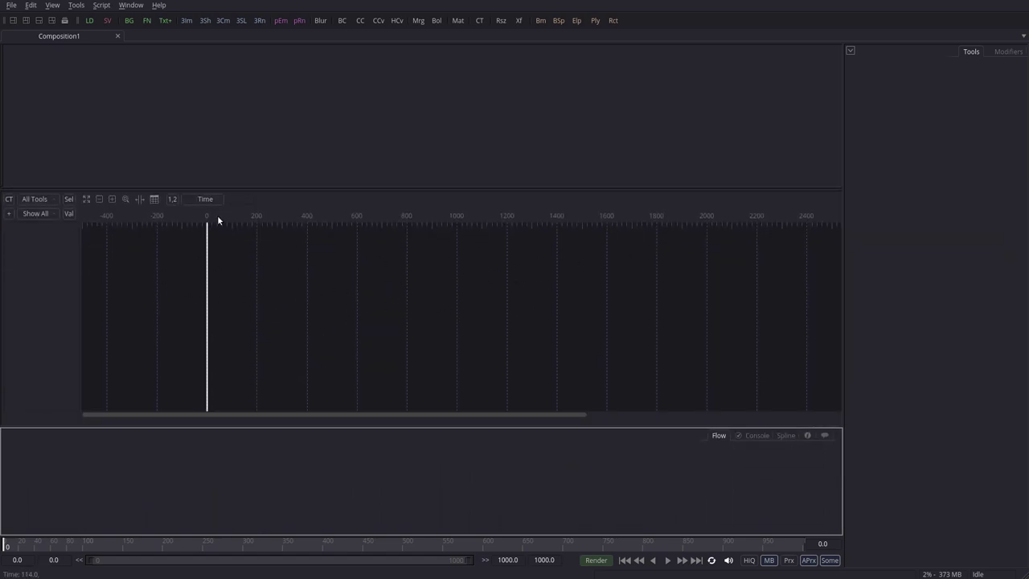
left_click(131, 5)
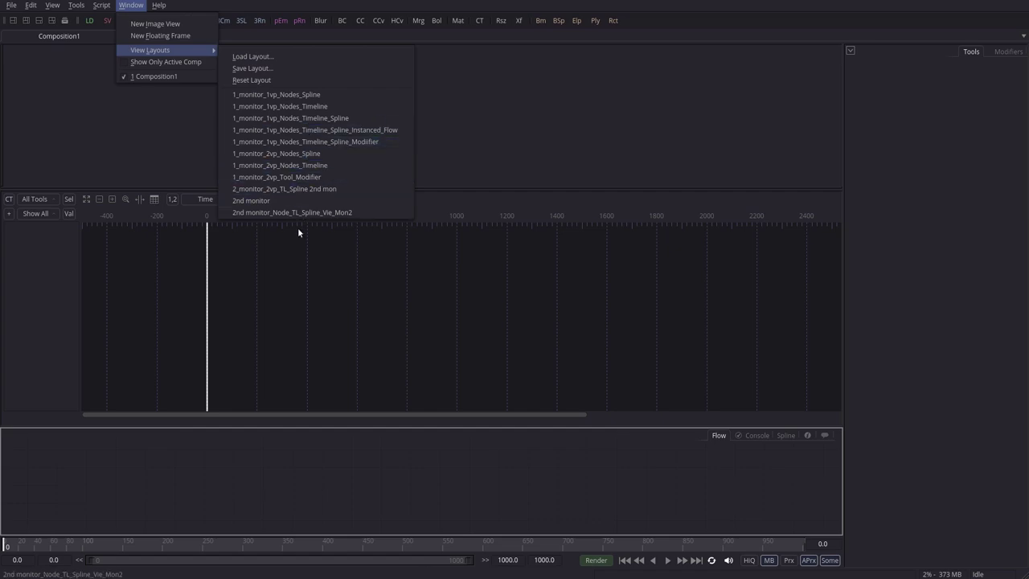
left_click(271, 463)
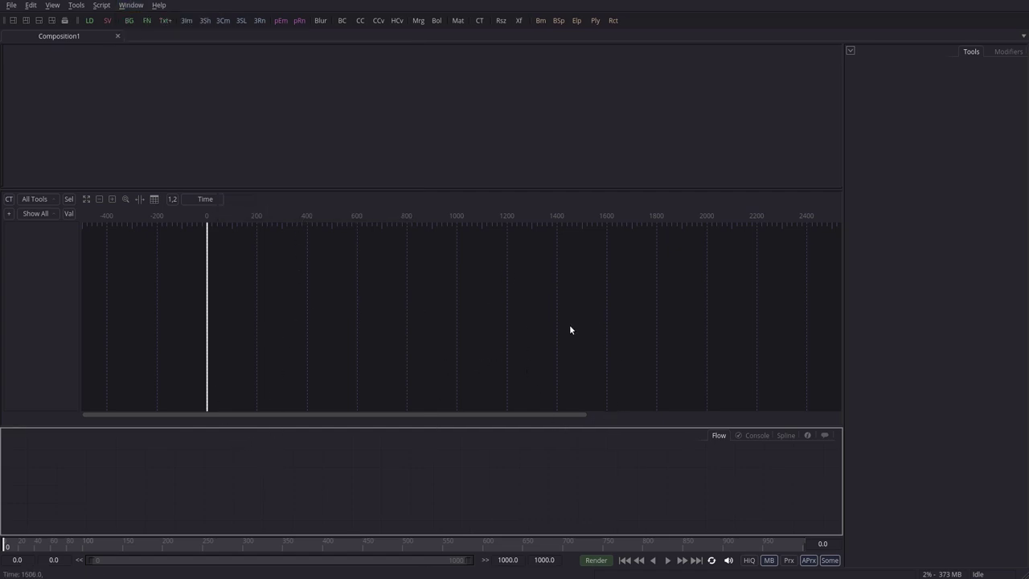
Remove the Flow view from the work area below the Timeline
right_click(476, 452)
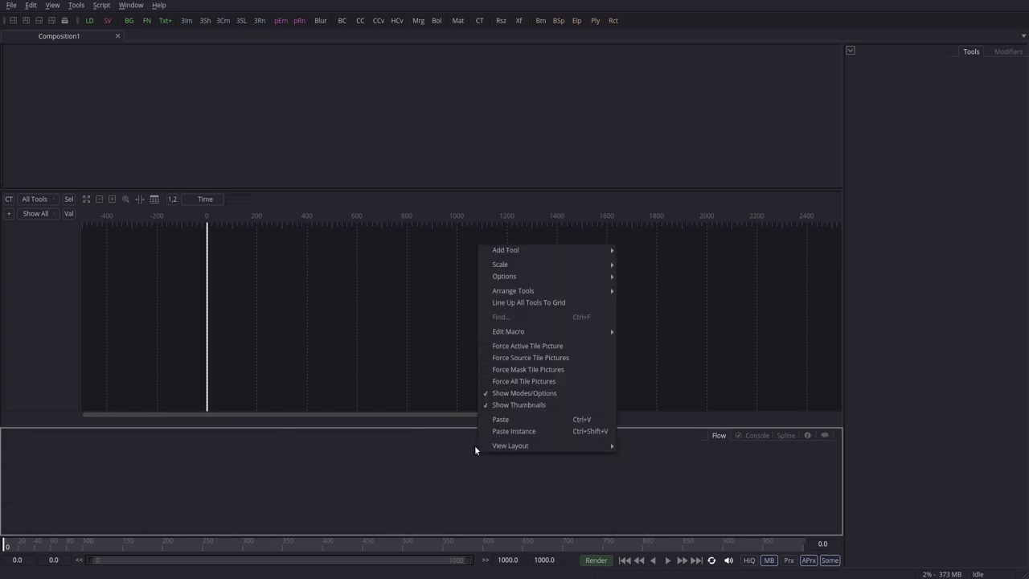
mouse_move(532, 445)
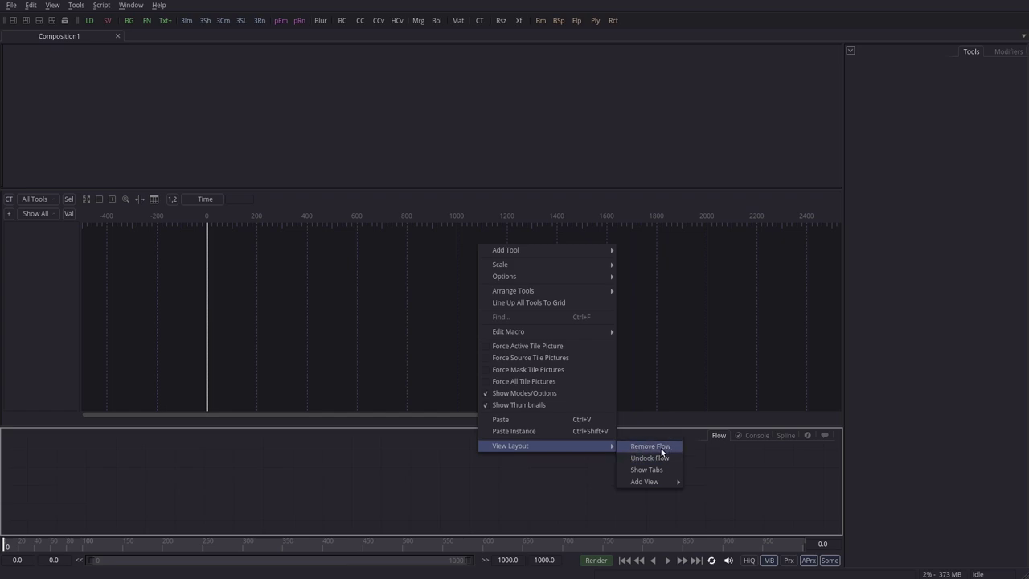
left_click(663, 447)
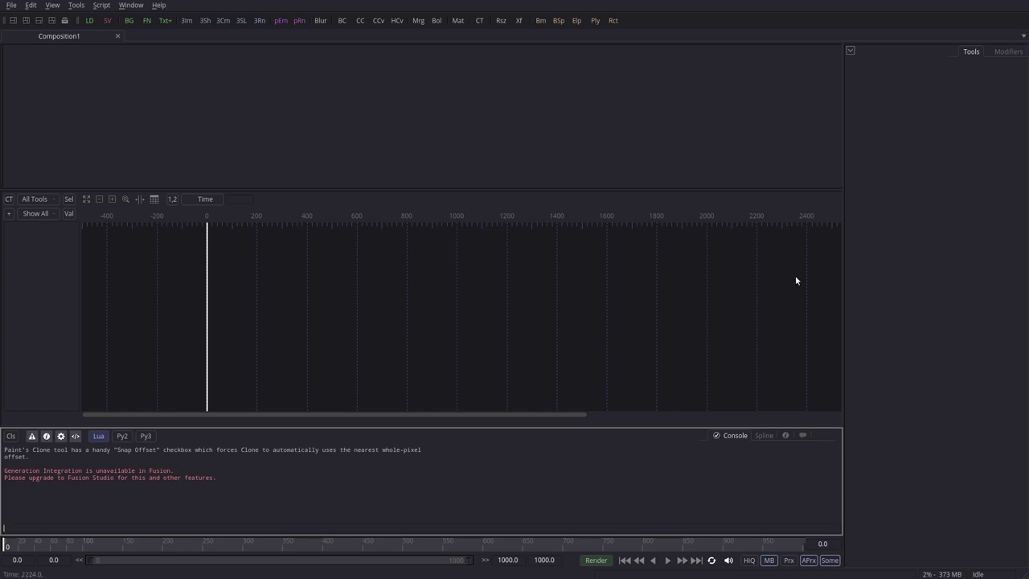
Undock the Tools view from the control area, move its floating window over the viewer and Timeline, and close it
right_click(913, 111)
mouse_move(919, 116)
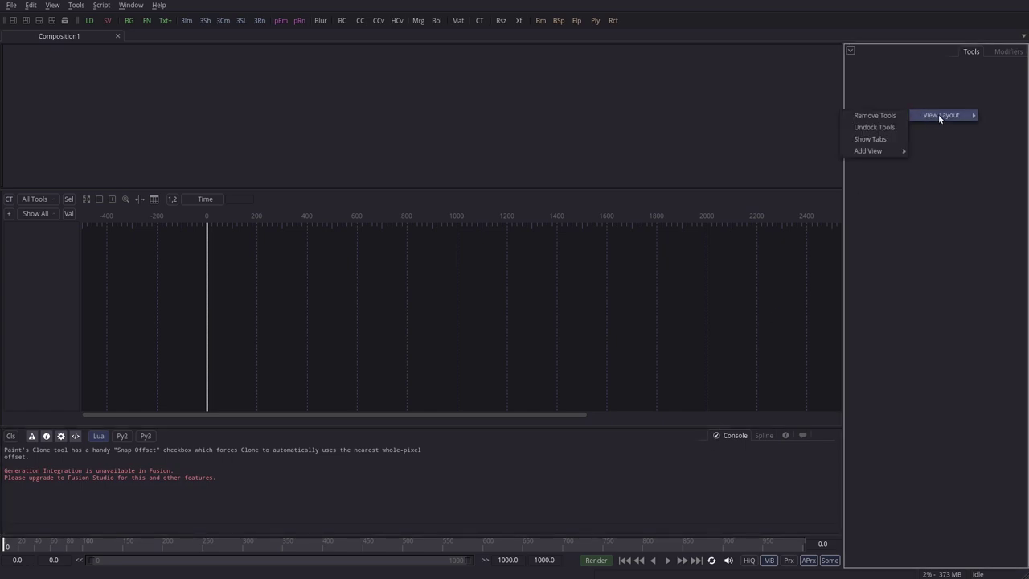
left_click(881, 127)
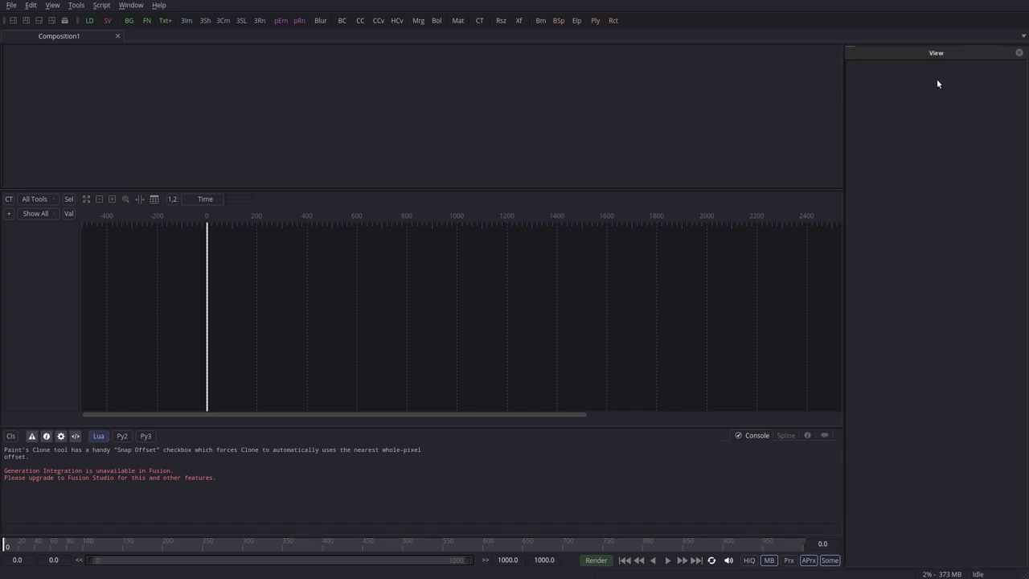
left_click_drag(952, 55, 694, 51)
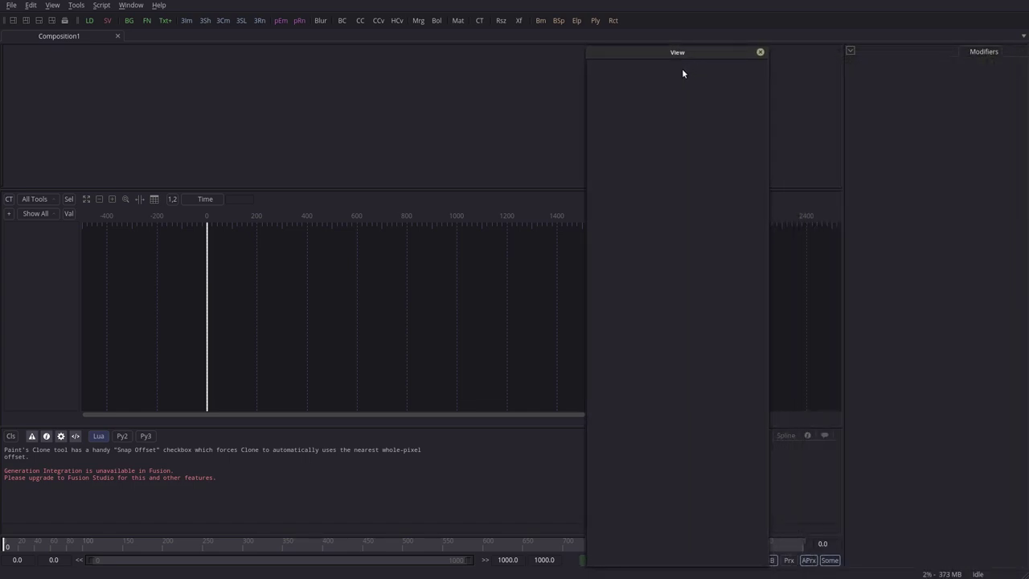
left_click(524, 471)
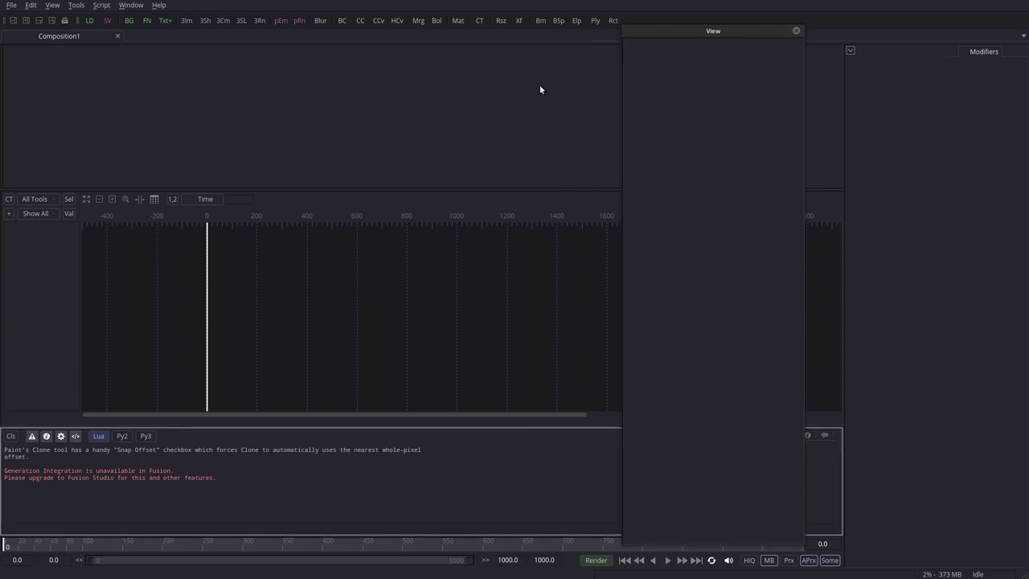
left_click_drag(697, 38, 694, 32)
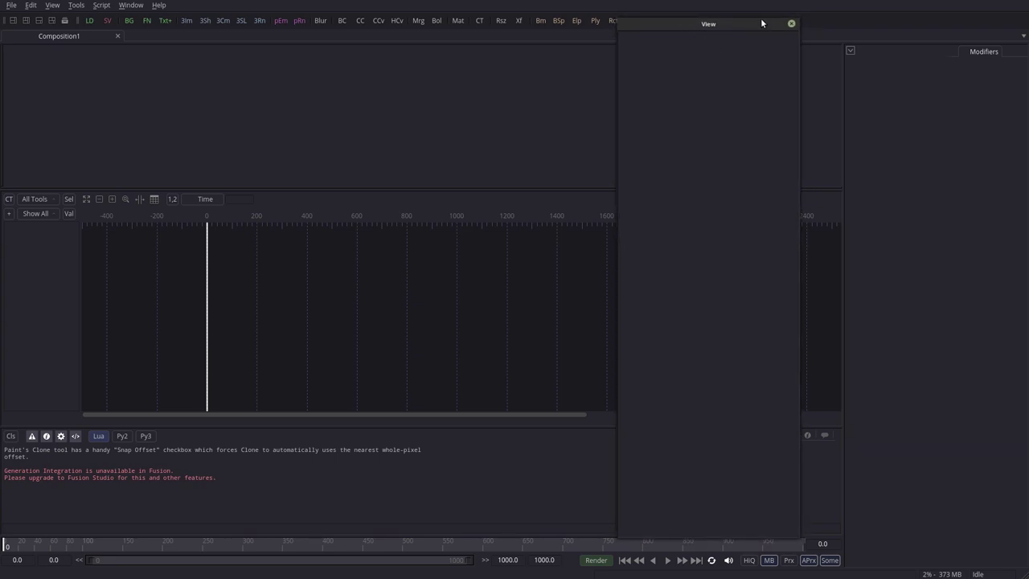
left_click_drag(729, 31, 734, 30)
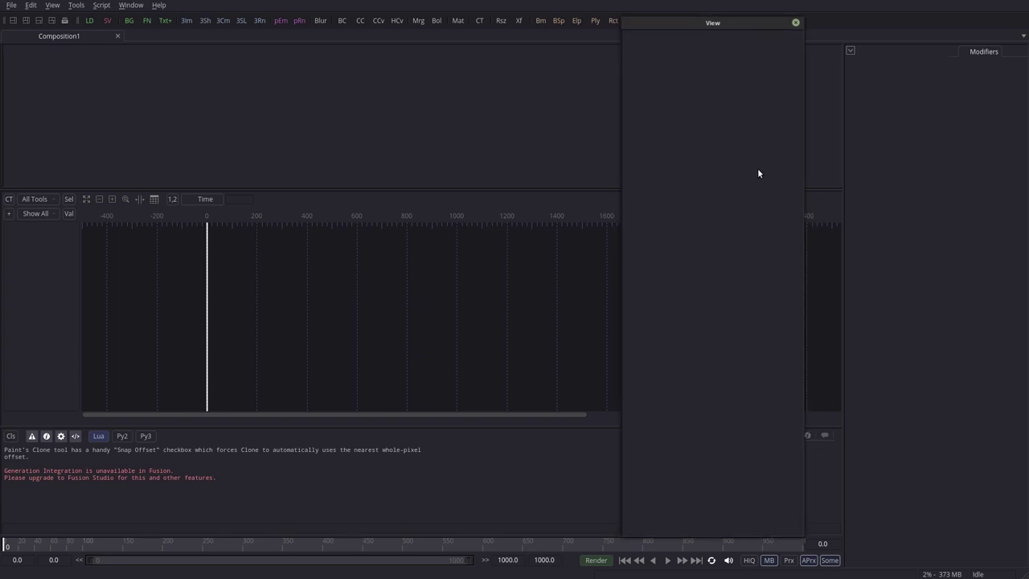
left_click_drag(730, 25, 768, 26)
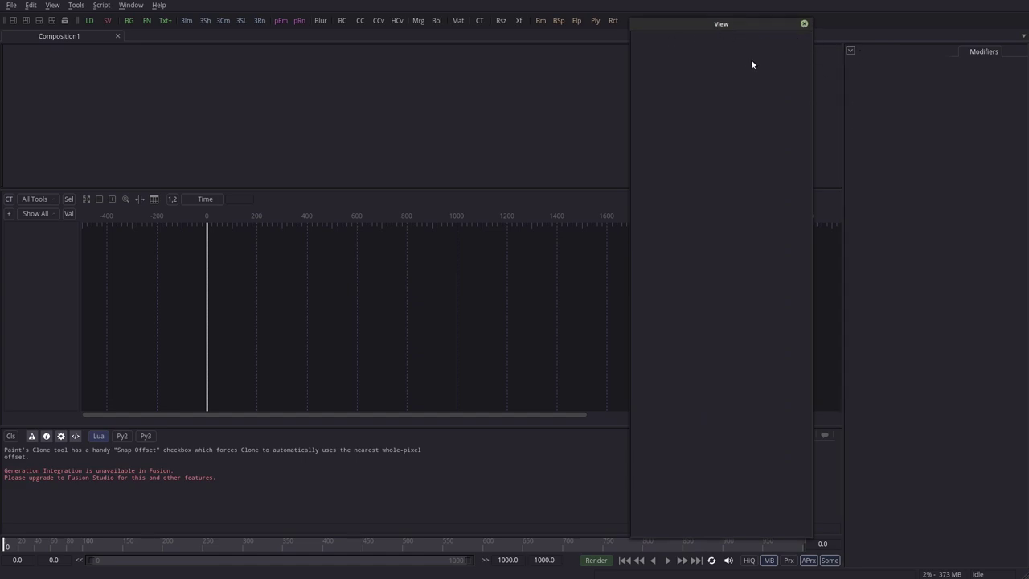
left_click(804, 24)
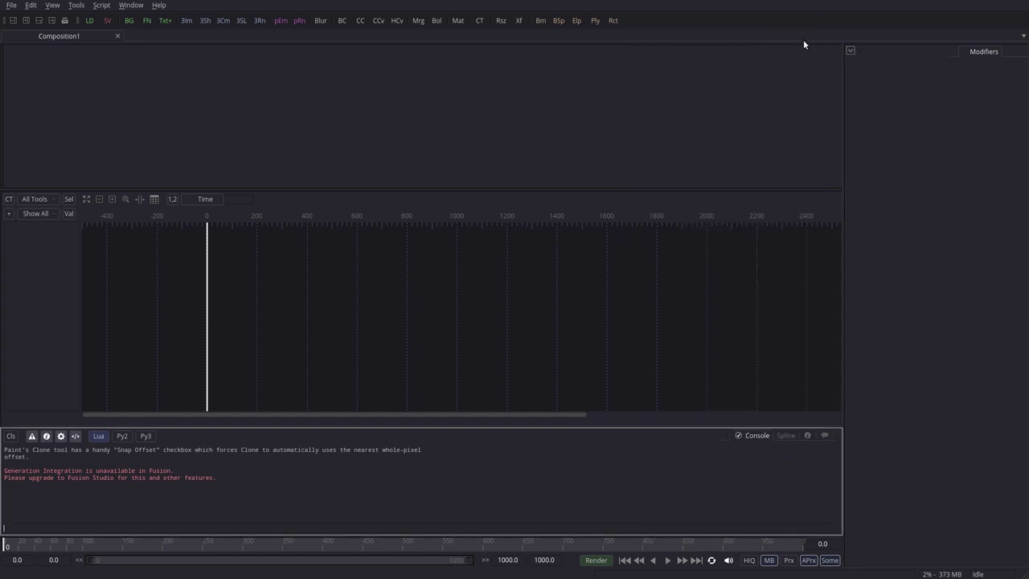
right_click(909, 93)
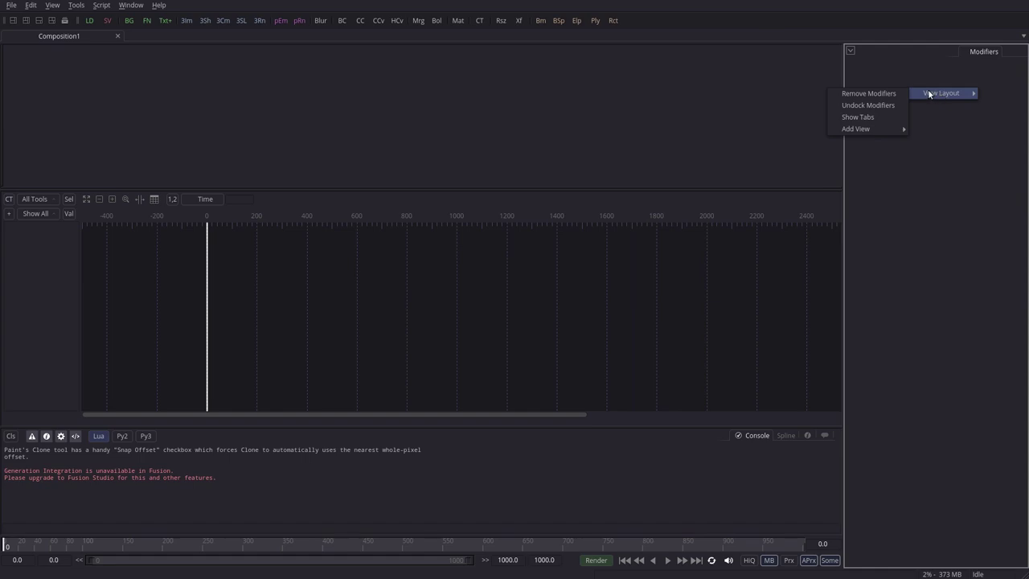
mouse_move(876, 133)
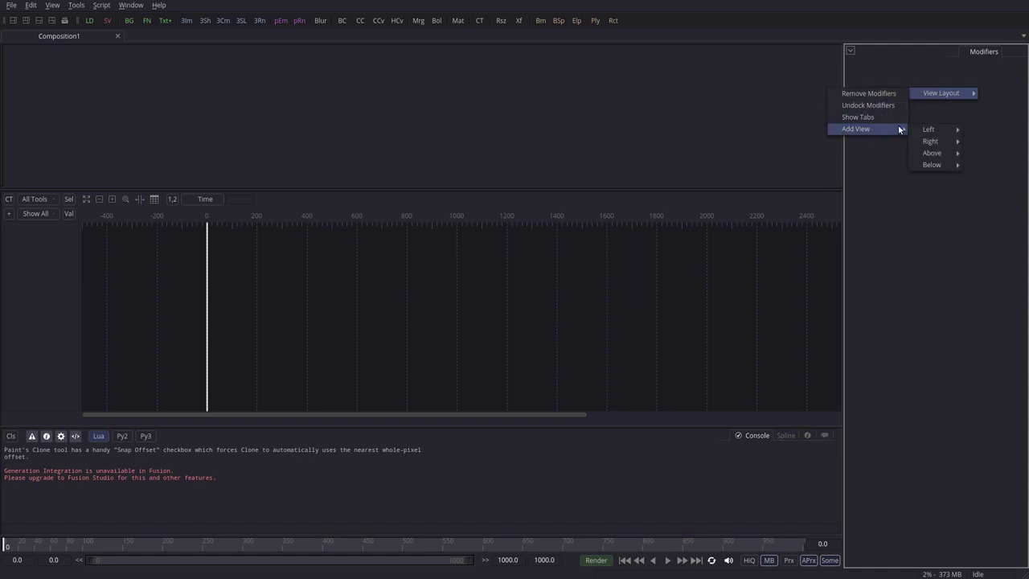
mouse_move(957, 134)
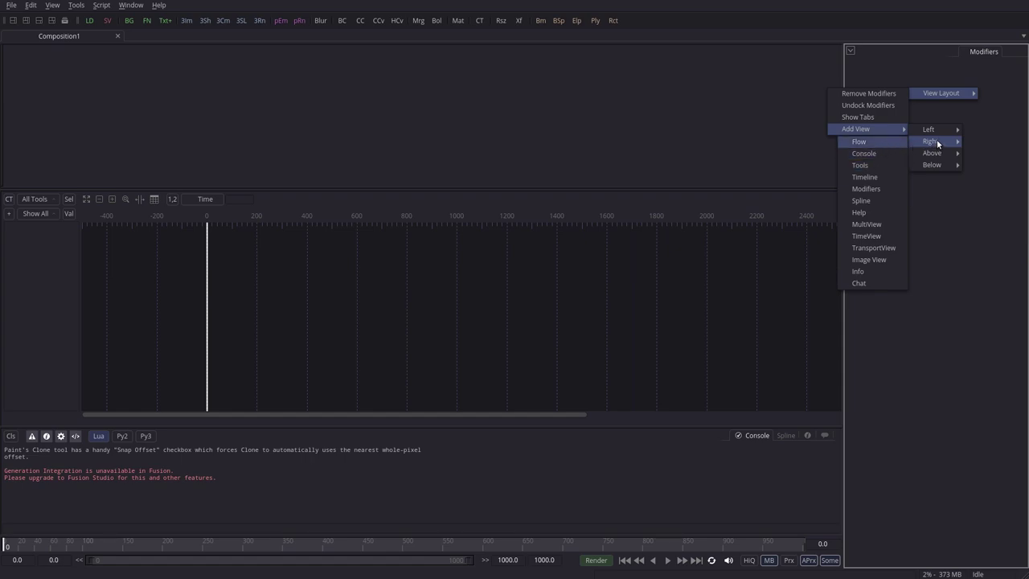
left_click(597, 110)
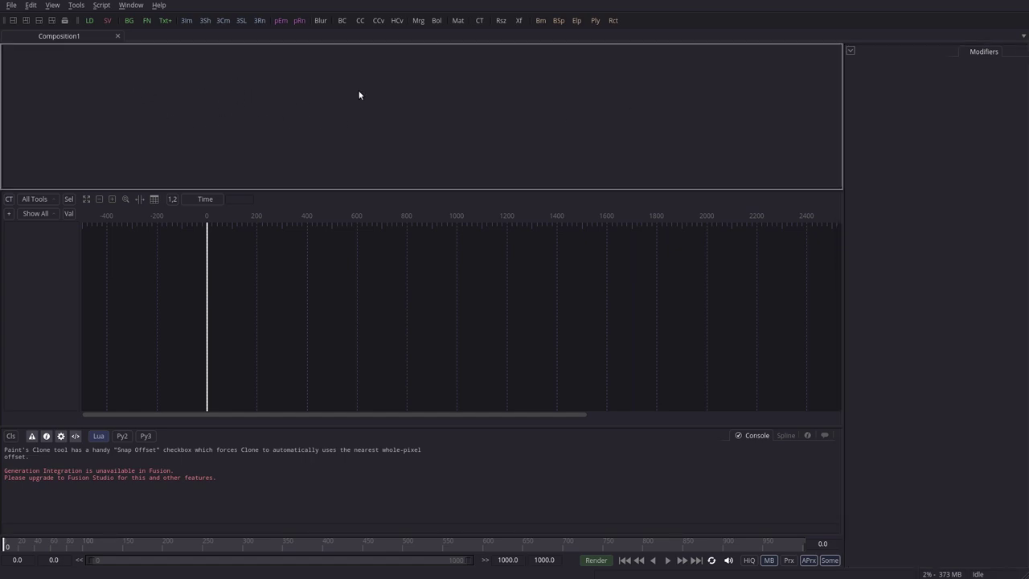
Add a Flow view to the right of the viewer and make it the active view
right_click(448, 78)
mouse_move(517, 123)
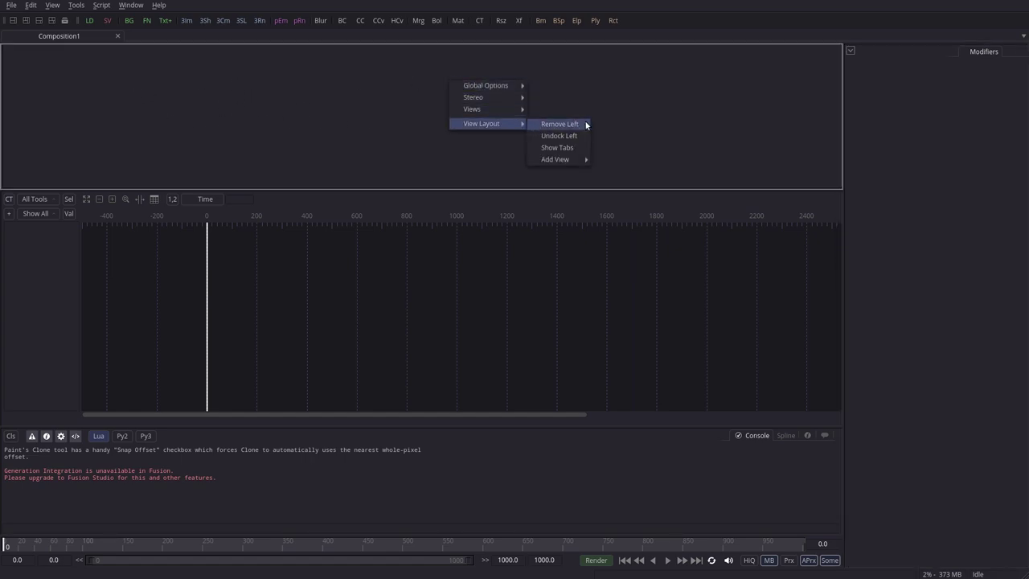
mouse_move(577, 160)
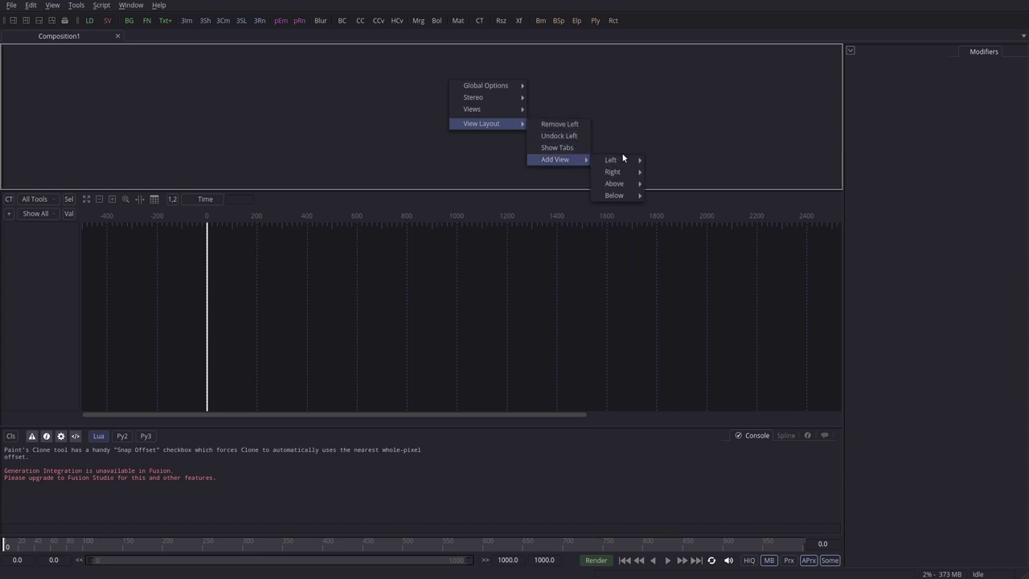
mouse_move(626, 163)
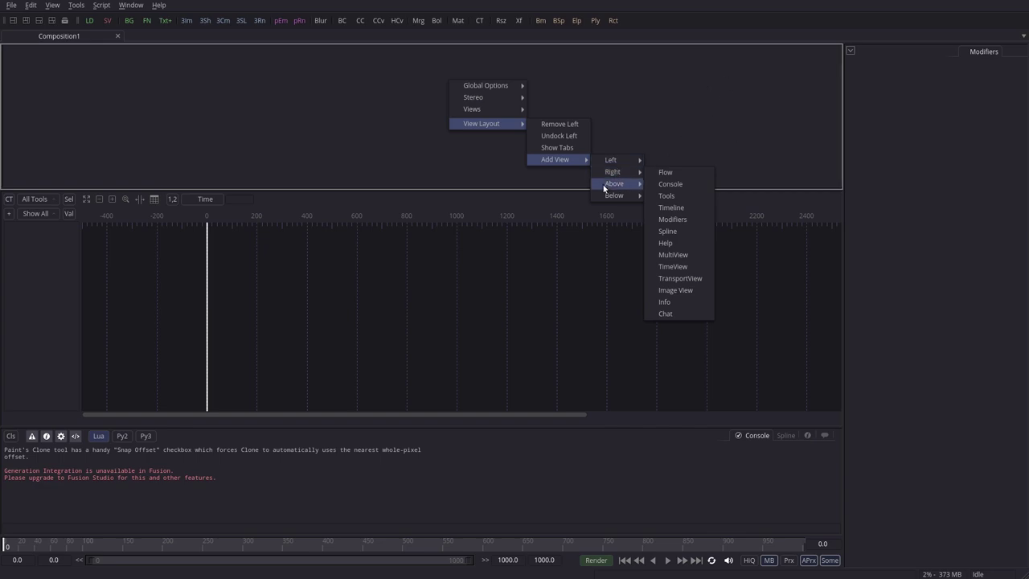
left_click(678, 173)
left_click(654, 74)
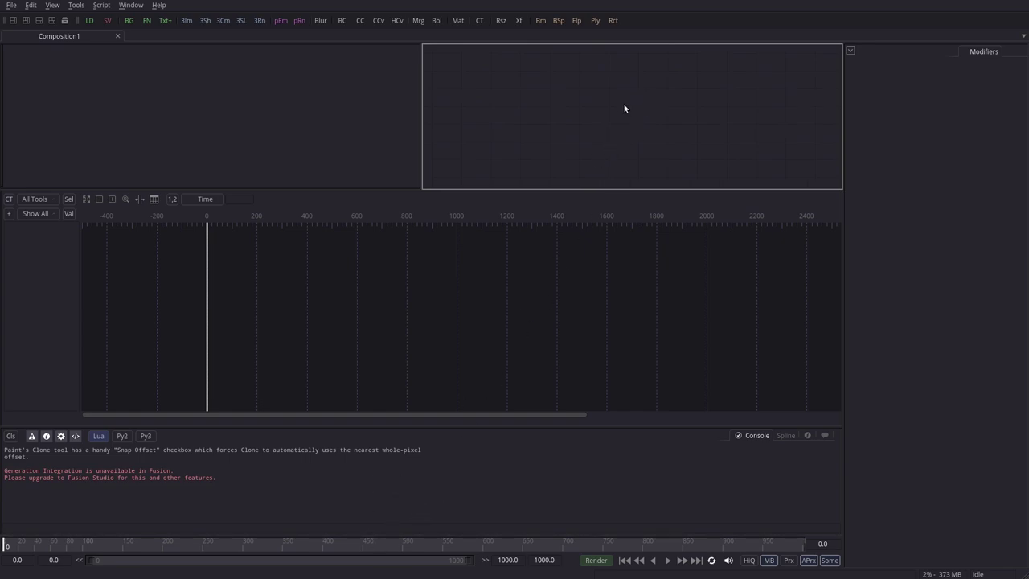
Remove the extra FlowView beside the viewer
right_click(604, 77)
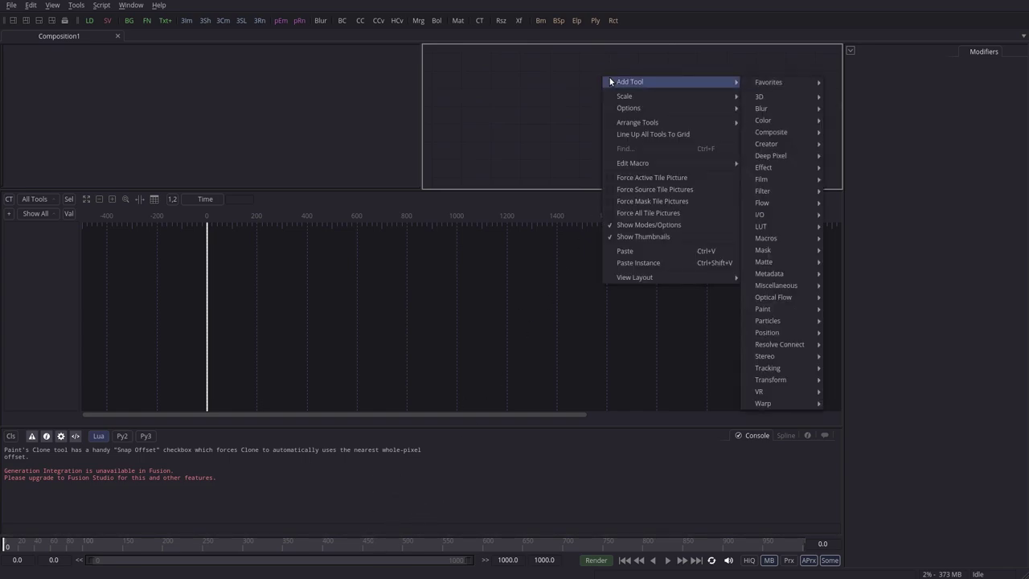
mouse_move(689, 281)
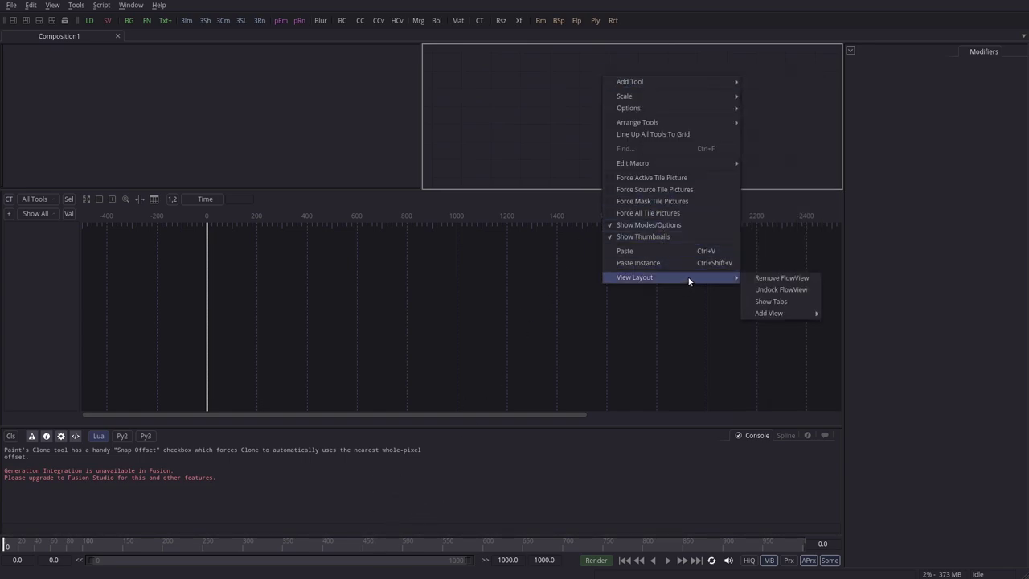
left_click(800, 280)
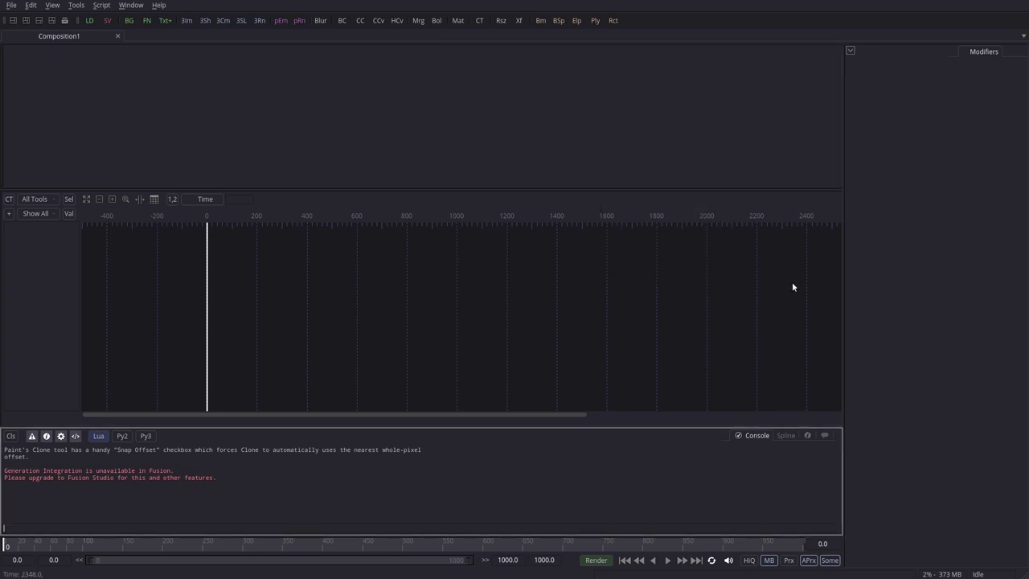
Add a Spline view above the viewer and adjust the height of the divider between them
right_click(472, 105)
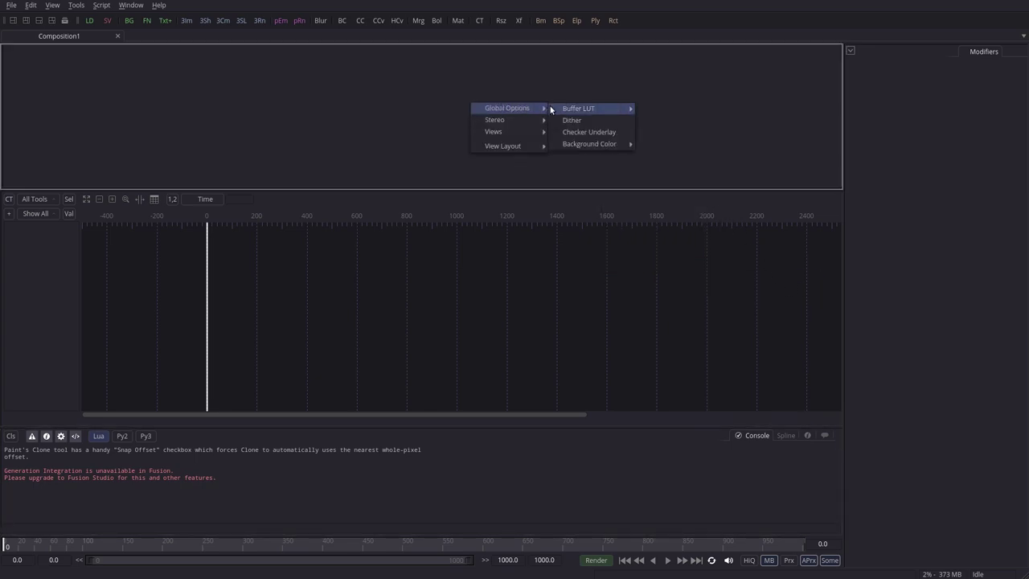
mouse_move(531, 150)
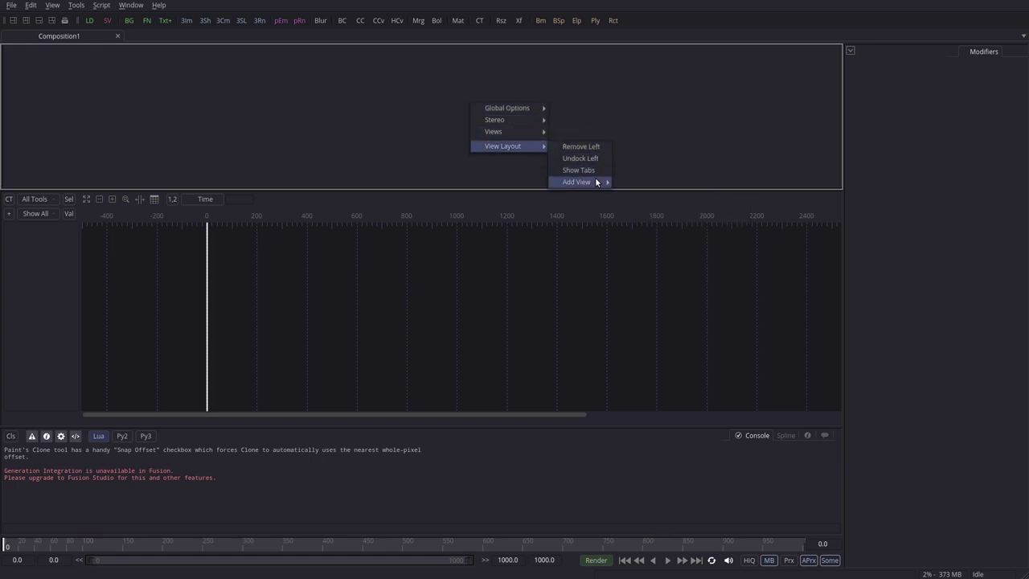
mouse_move(657, 186)
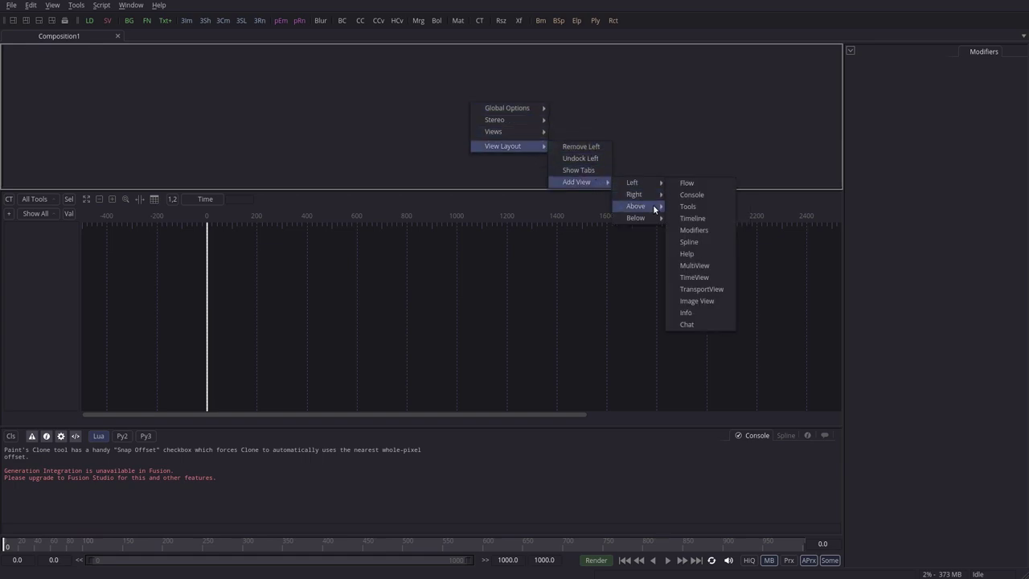
mouse_move(652, 208)
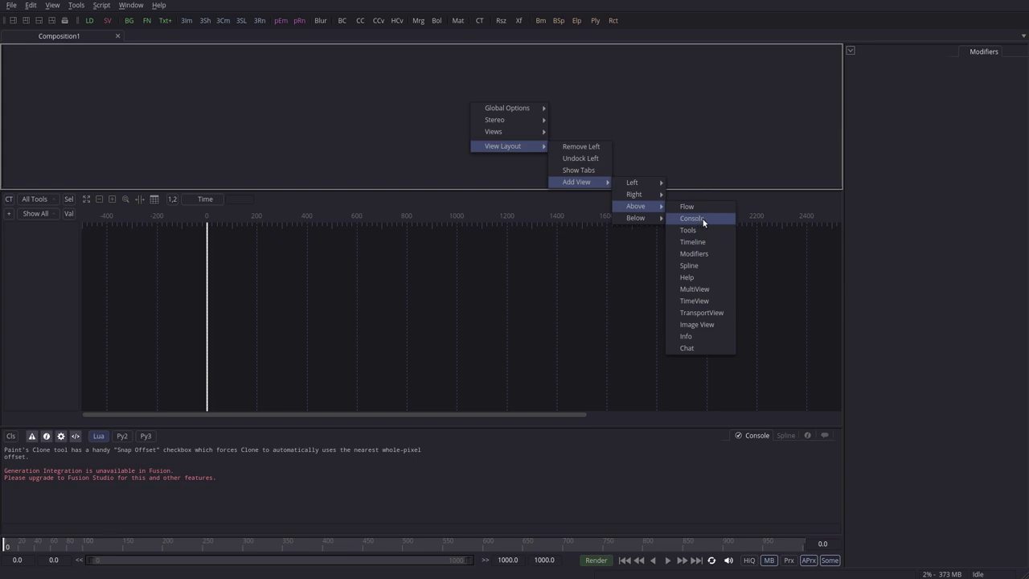
left_click(702, 266)
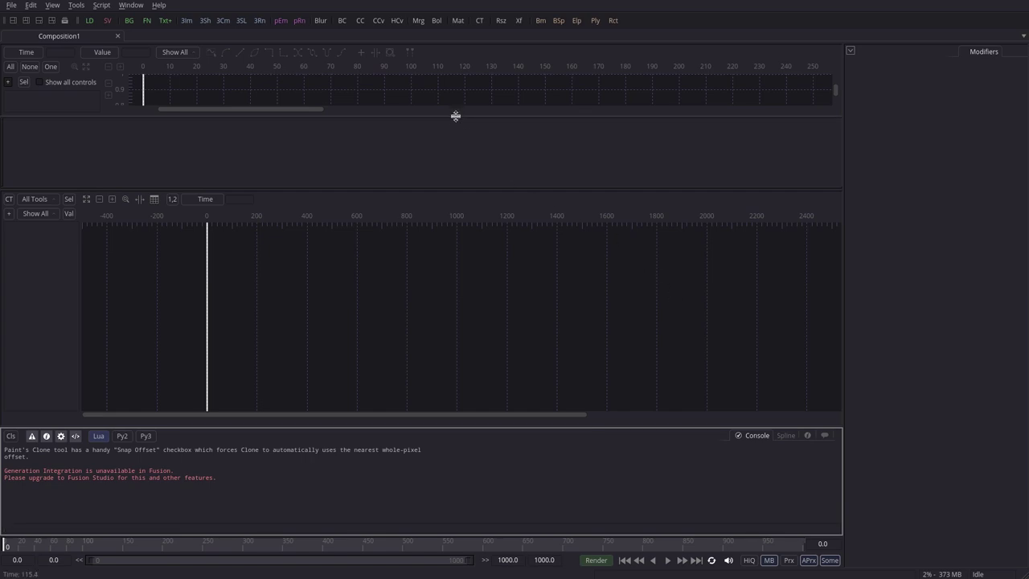
mouse_move(455, 115)
left_mouse_down()
mouse_move(452, 156)
mouse_move(457, 108)
left_mouse_up()
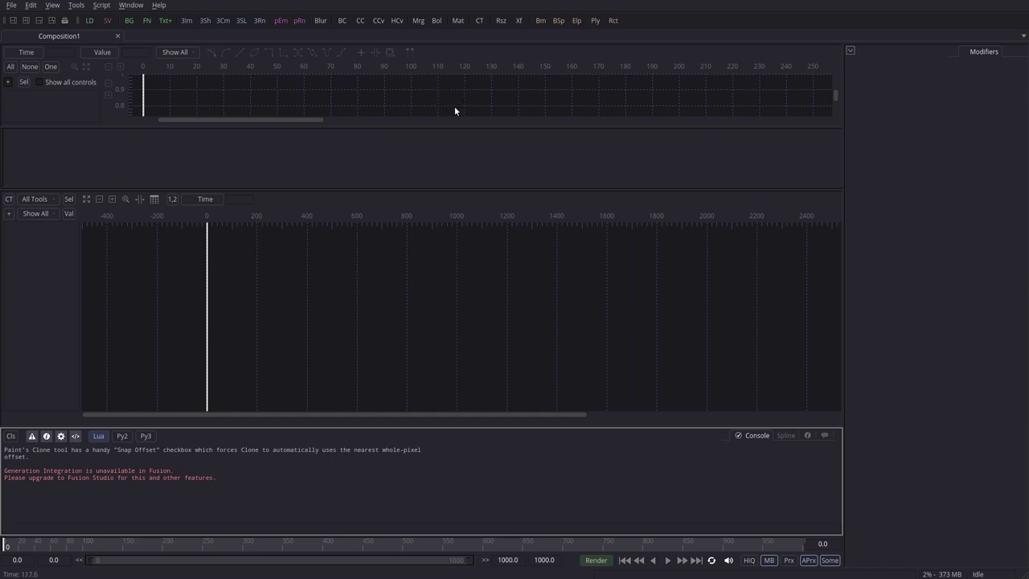
Open a new floating image view, move it down over the work area, and close it
left_click(131, 5)
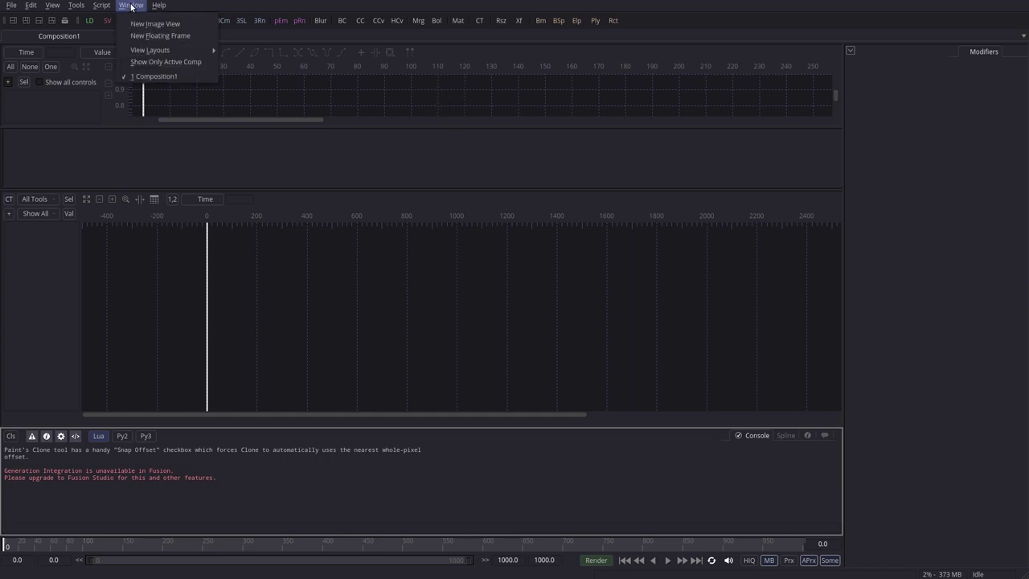
left_click(190, 25)
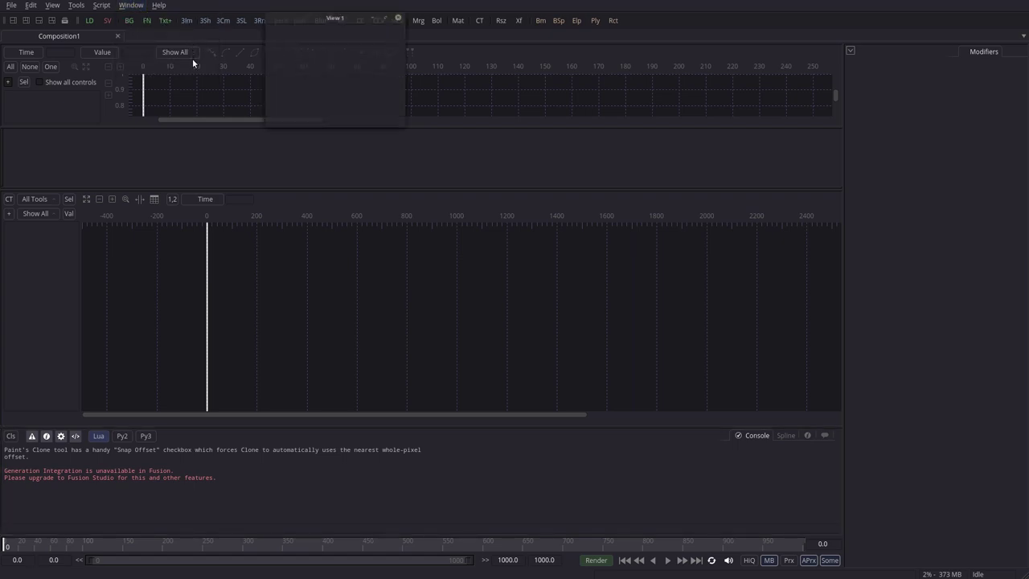
left_click_drag(356, 7, 386, 162)
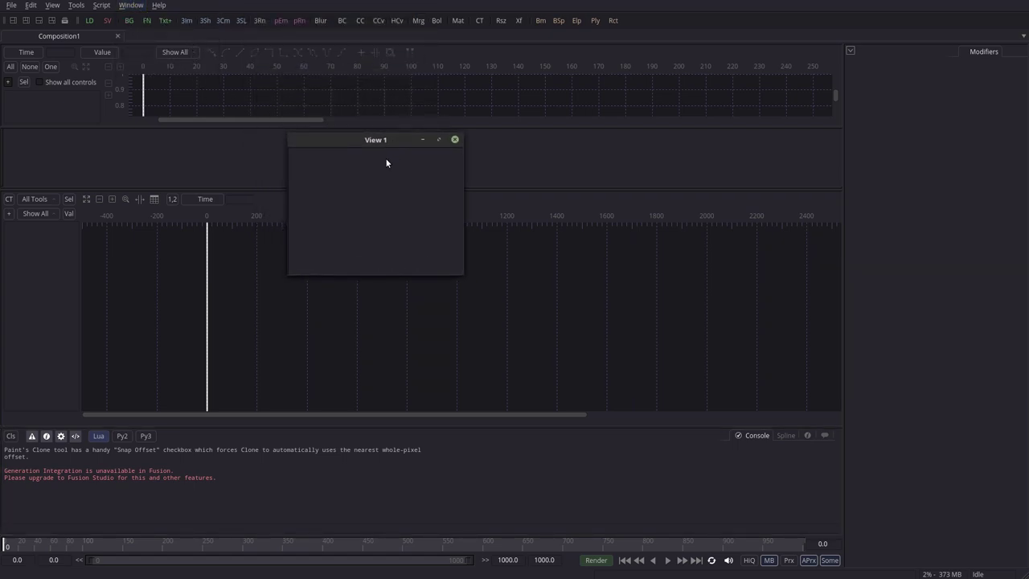
left_click(454, 139)
Create a new floating frame, move it over the work area, and add a Tools view to it
left_click(131, 5)
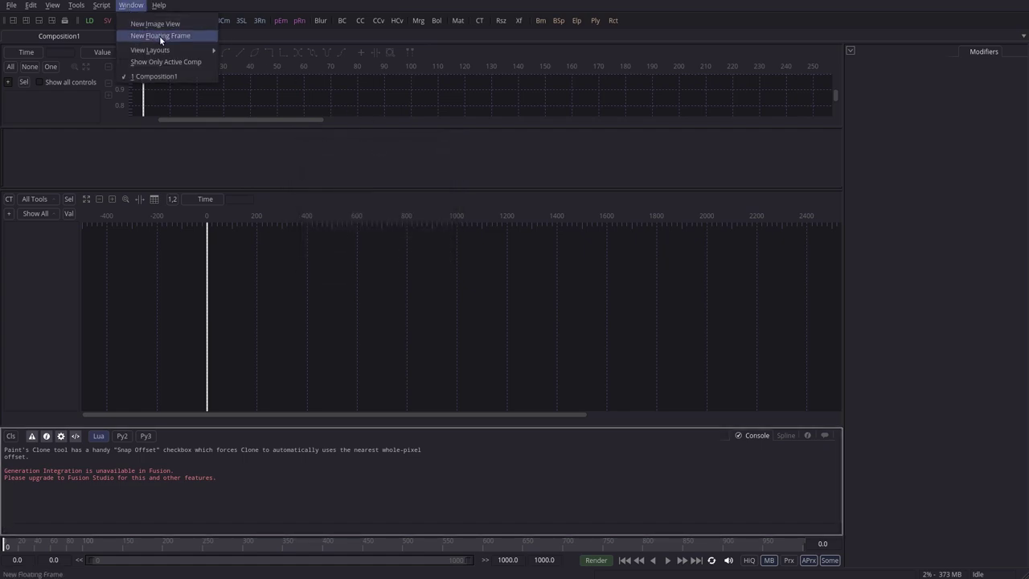
left_click(190, 37)
left_click_drag(356, 7, 439, 123)
right_click(433, 141)
mouse_move(466, 157)
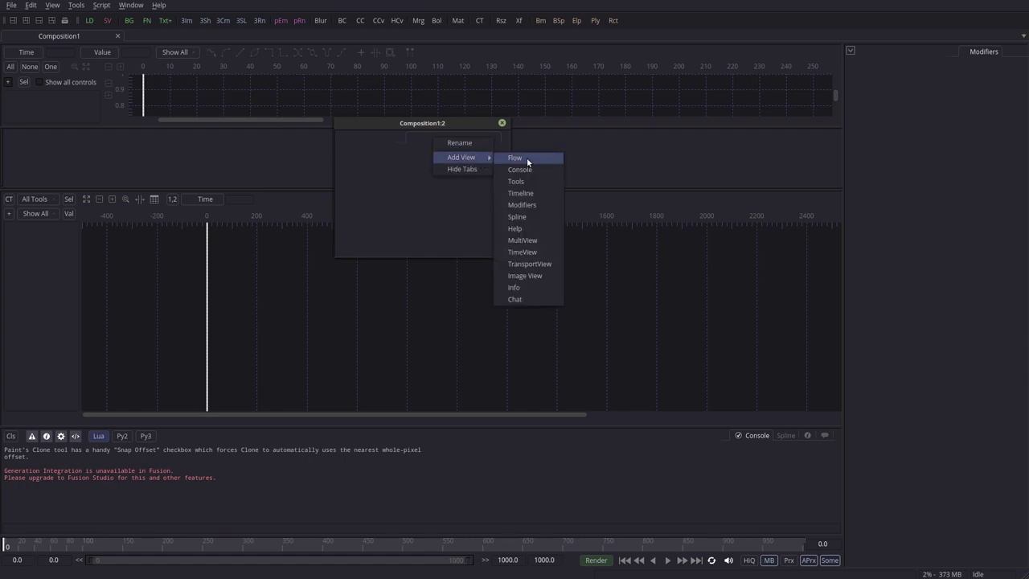
left_click(529, 181)
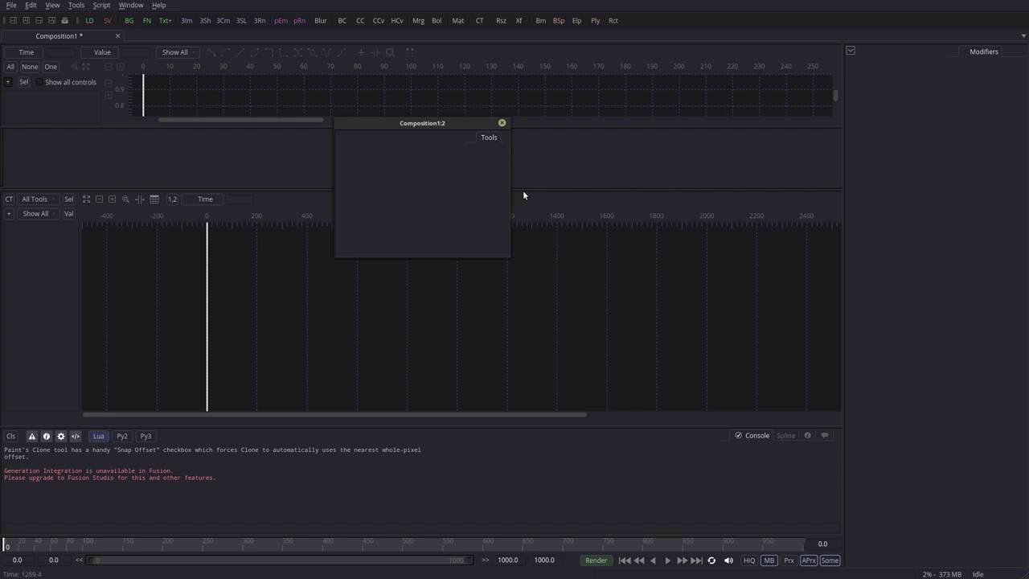
Reposition the floating frame with the Tools view over the work area and close it
left_click_drag(452, 124, 444, 119)
right_click(425, 141)
left_click(466, 130)
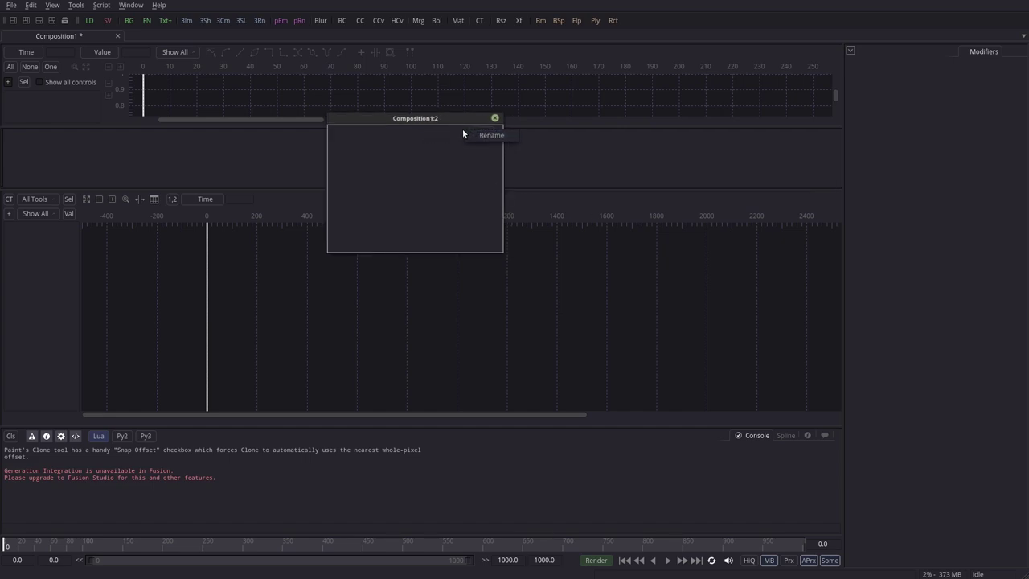
mouse_move(448, 120)
left_mouse_down()
mouse_move(459, 112)
mouse_move(386, 121)
mouse_move(461, 113)
left_mouse_up()
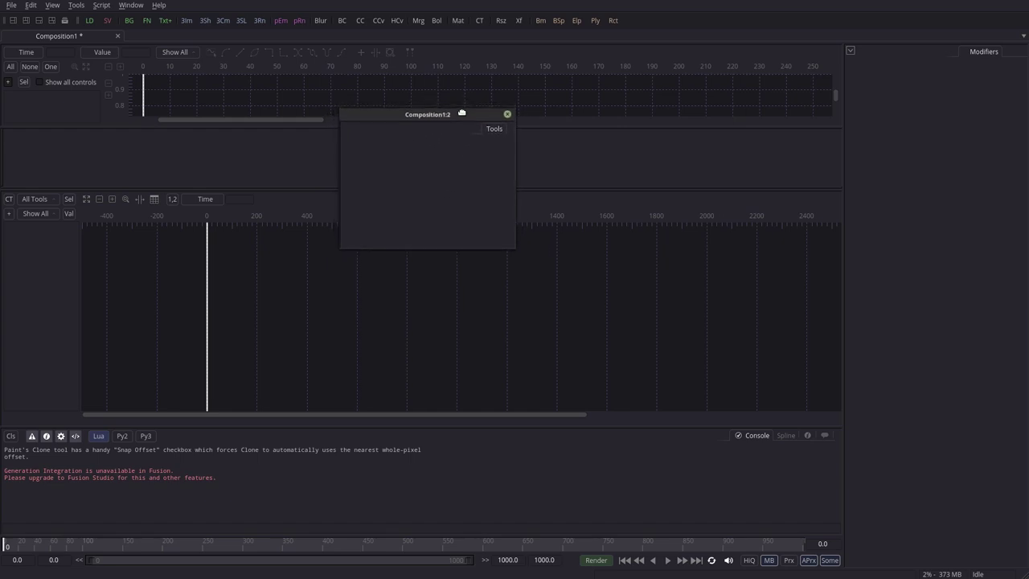
left_click(507, 114)
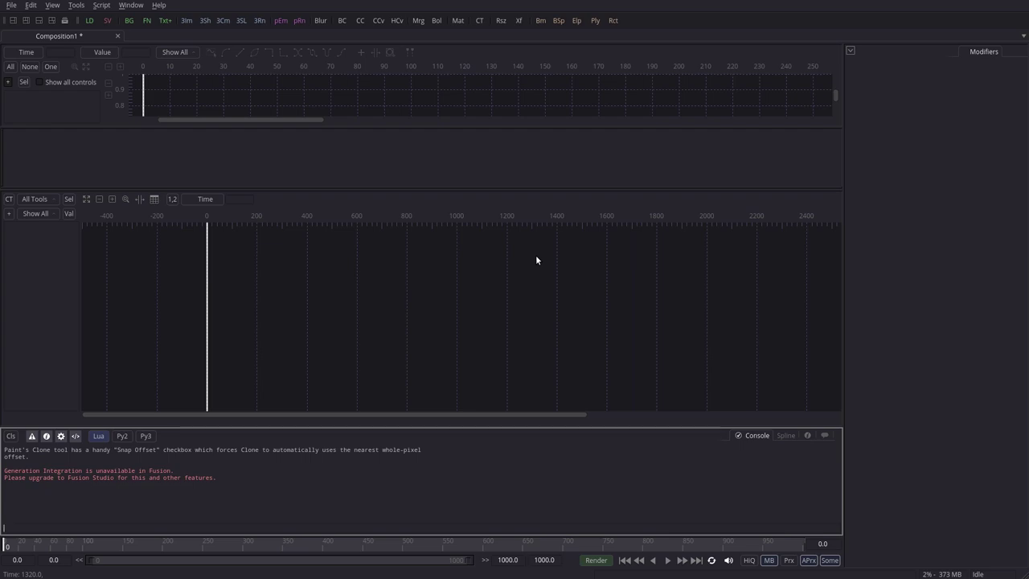
Reset the view layout of the composition to the default arrangement
left_click(132, 7)
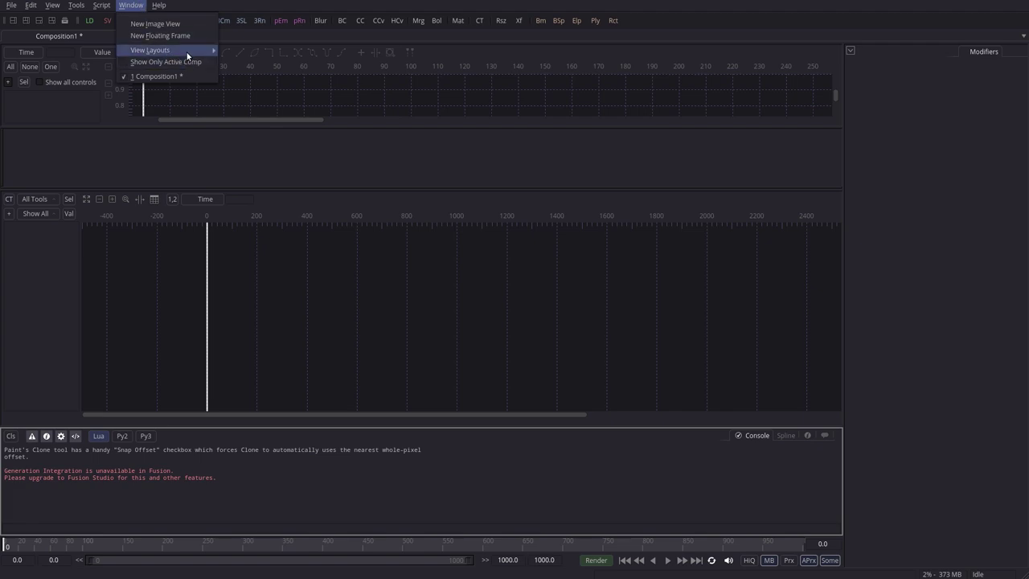
mouse_move(189, 49)
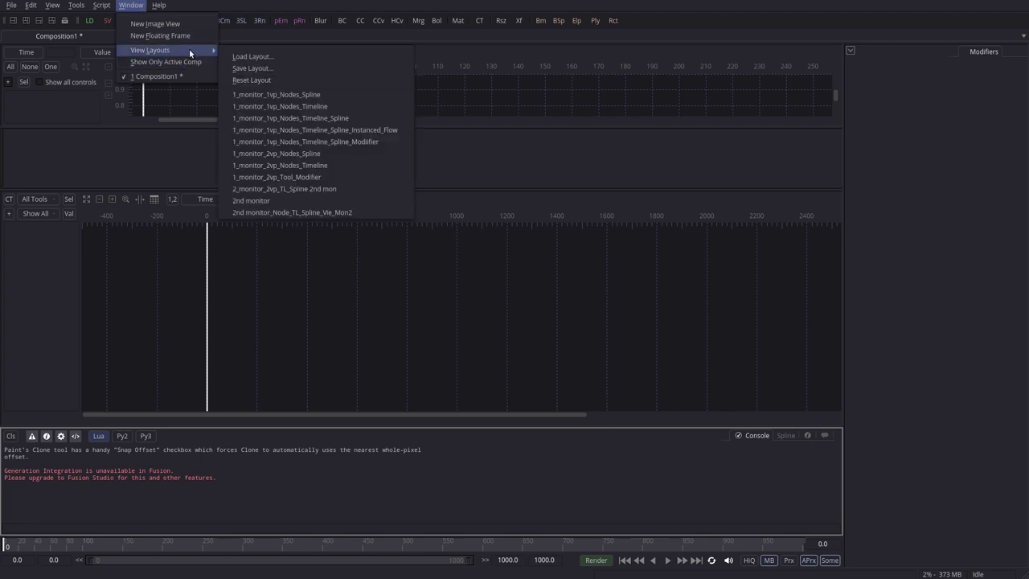
left_click(291, 80)
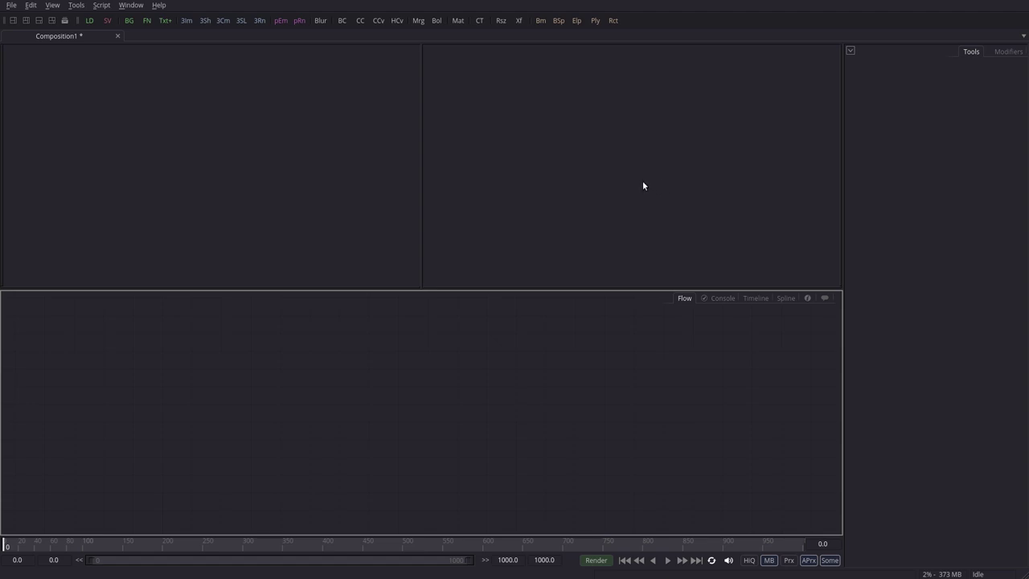
left_click(131, 6)
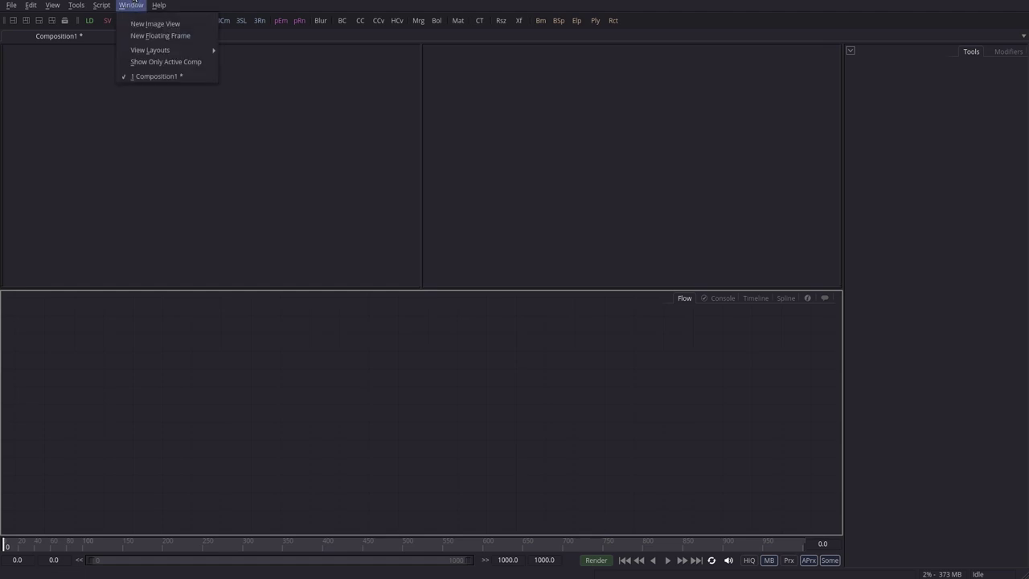
left_click(131, 6)
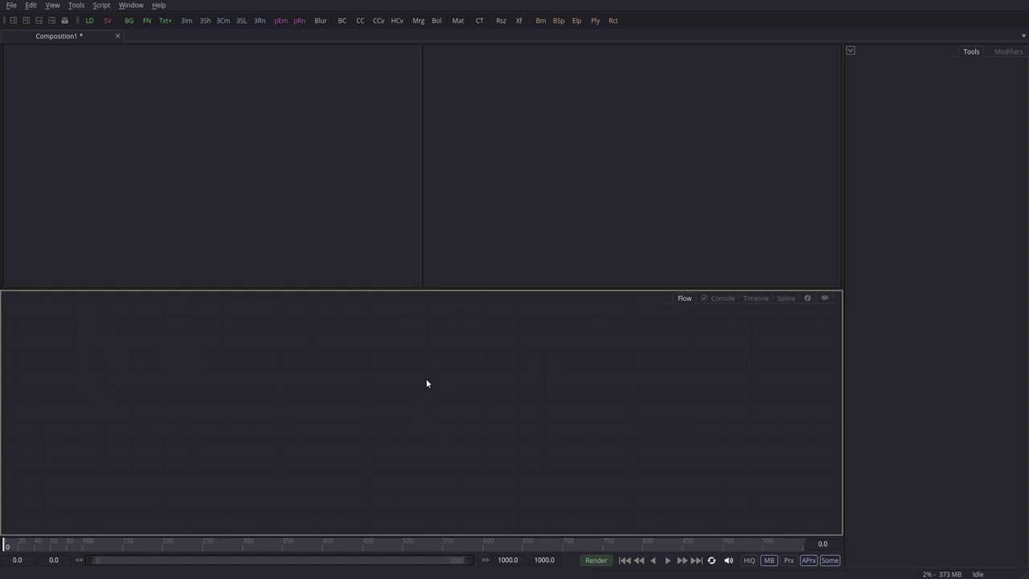
scroll(441, 377, "down", 2)
scroll(484, 426, "up", 2)
Switch the active view between the two viewers, the control area and the Flow view, ending on the Flow view
left_click(592, 112)
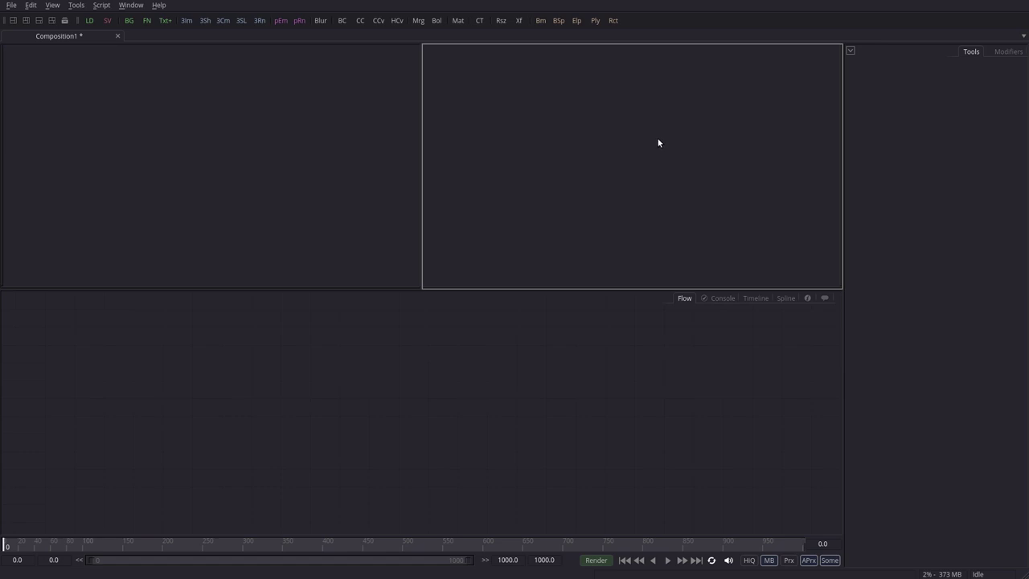
left_click(560, 391)
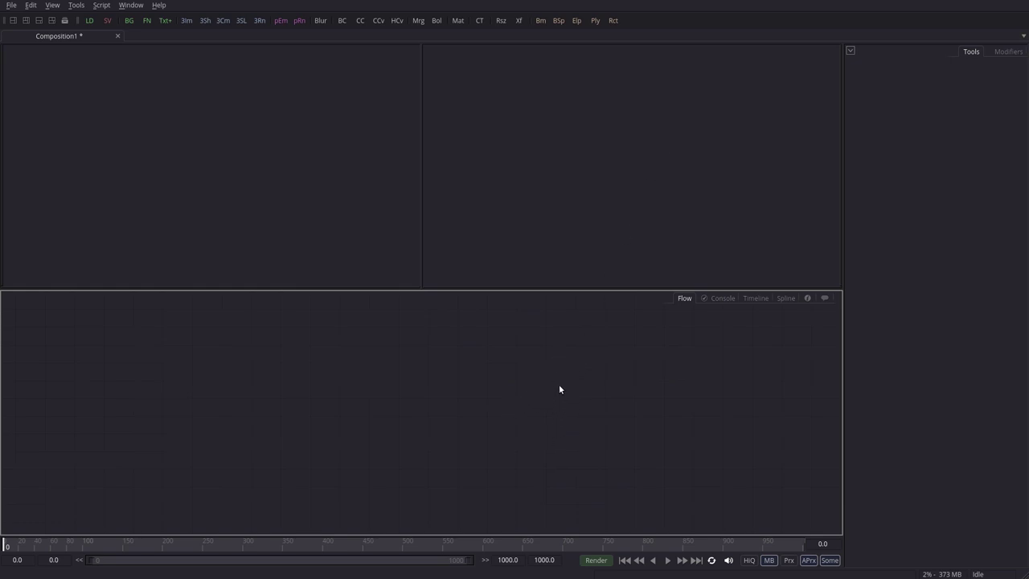
left_click(628, 183)
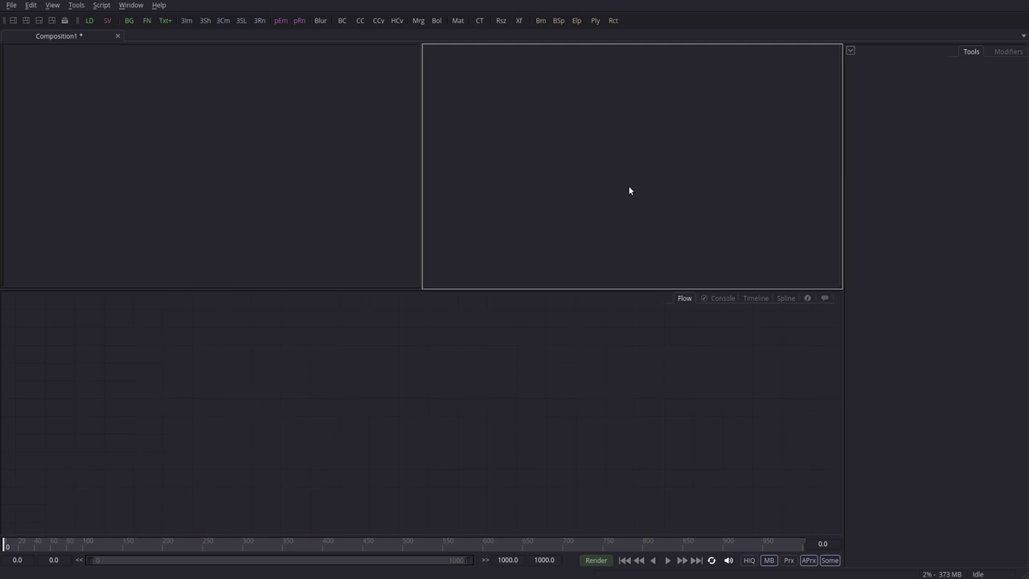
left_click(504, 401)
left_click(619, 186)
left_click(496, 427)
left_click(654, 162)
left_click(542, 362)
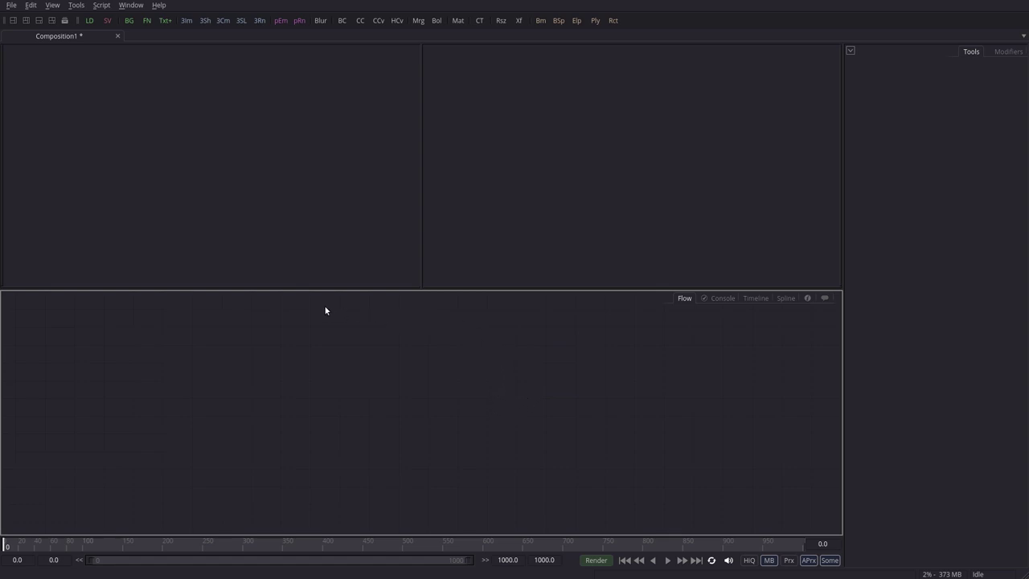
left_click(539, 170)
left_click(312, 155)
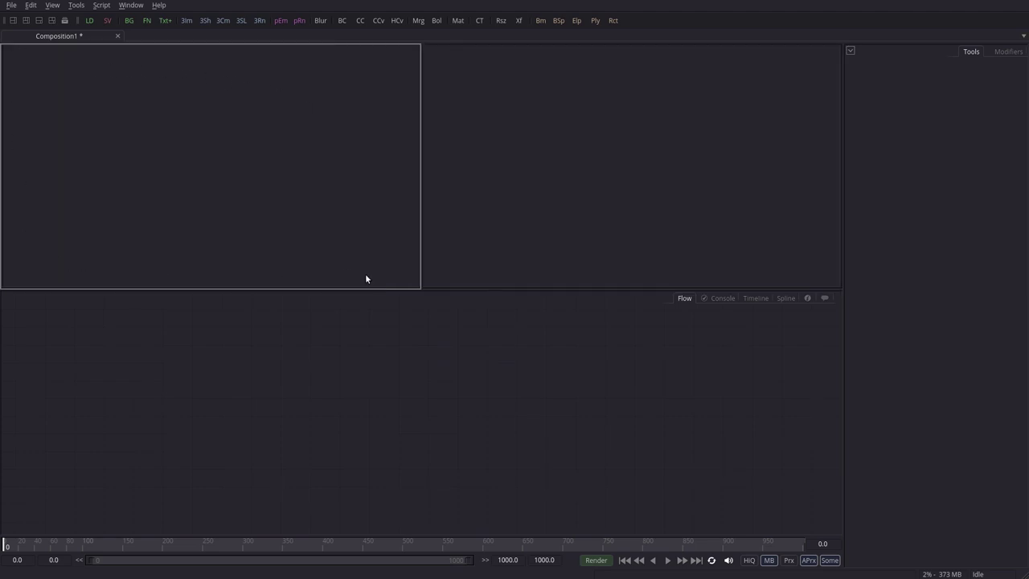
left_click(591, 137)
left_click(877, 81)
left_click(537, 386)
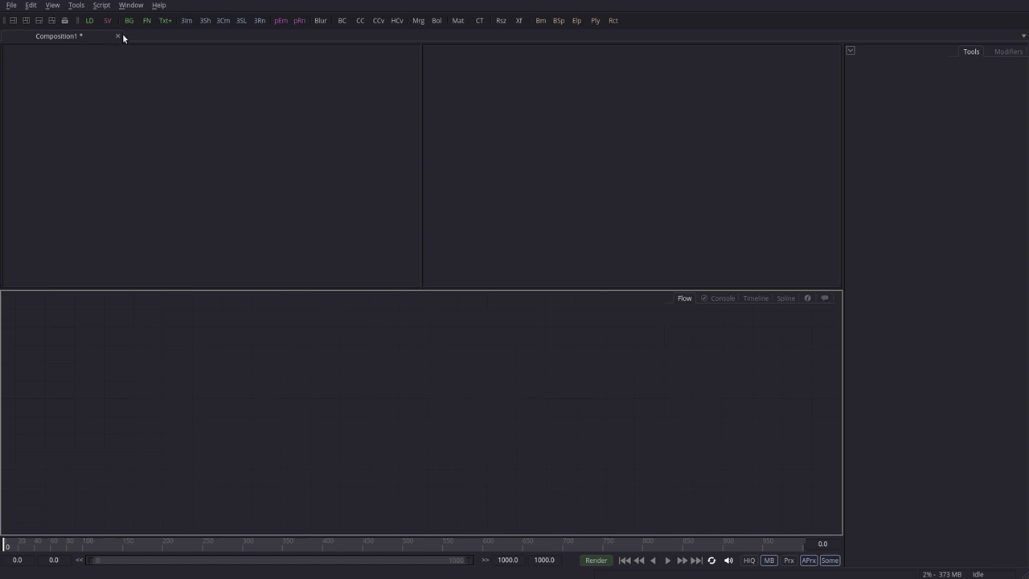
Add two Background nodes side by side in the Flow view and move the second one slightly lower
left_click_drag(128, 20, 147, 406)
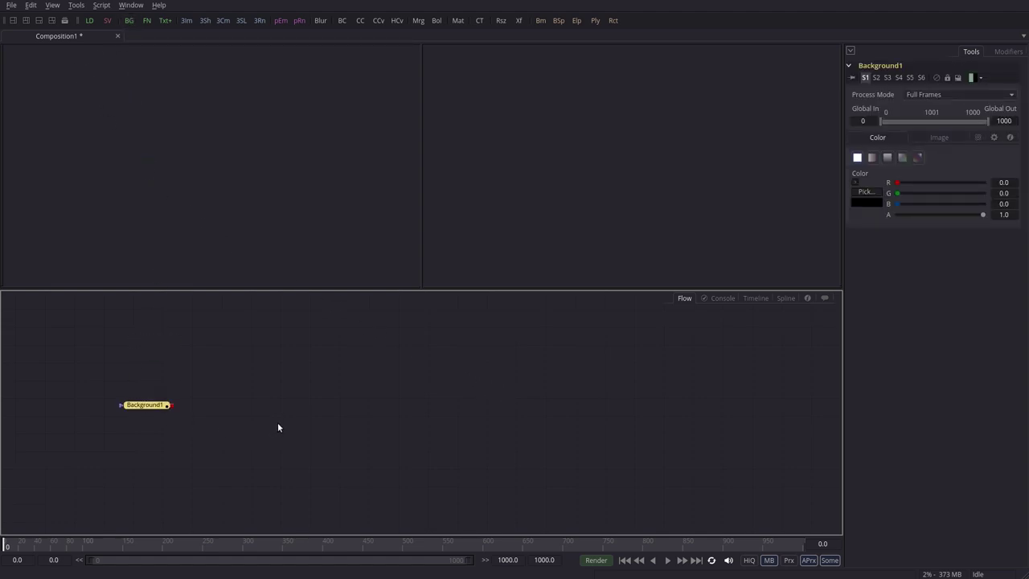
left_click_drag(129, 20, 351, 409)
left_click(144, 404)
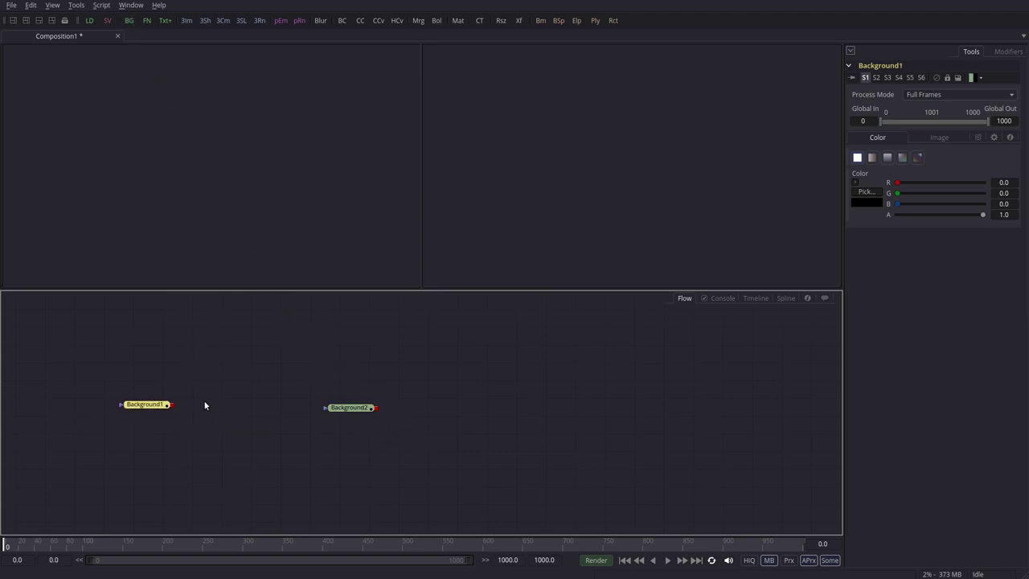
left_click(352, 408)
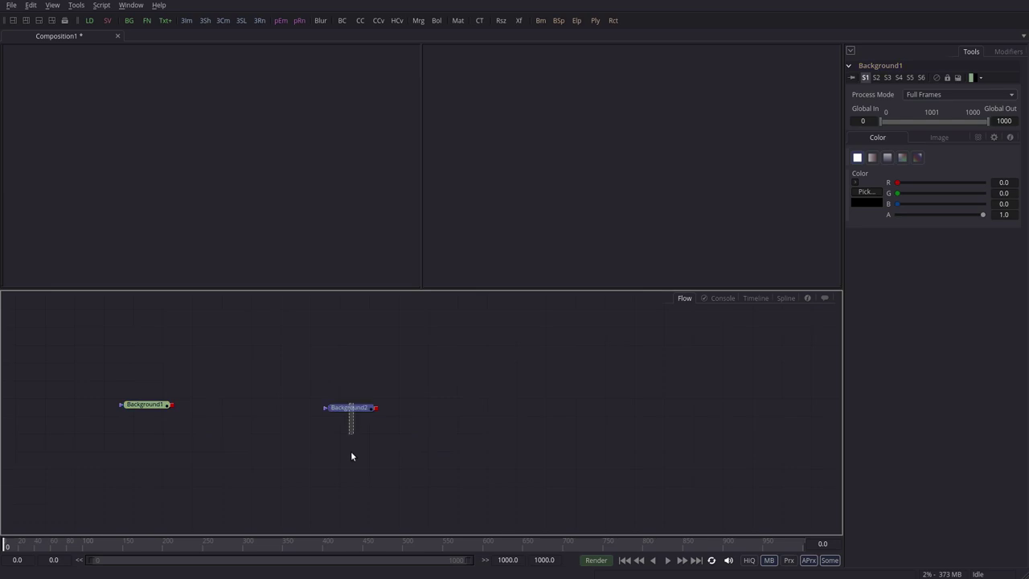
left_click_drag(352, 411, 355, 457)
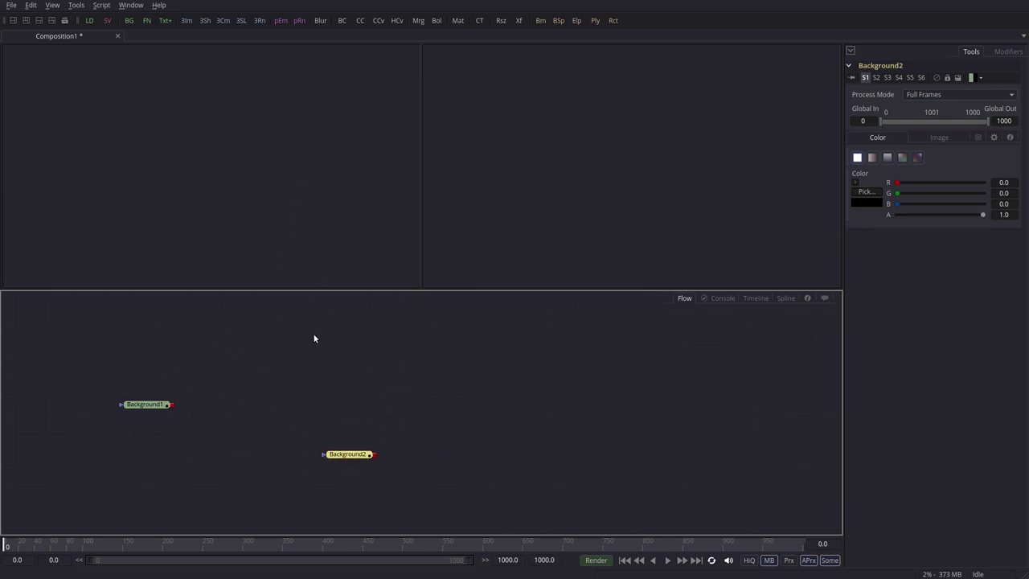
Display Background1 in the left viewer and Background2 in the right viewer
left_click(147, 405)
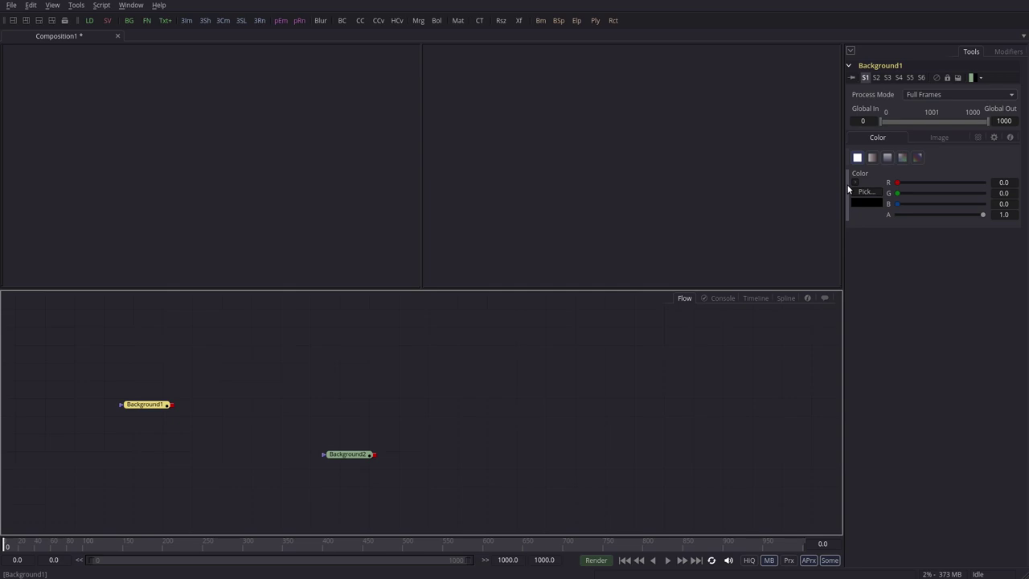
left_click_drag(153, 405, 268, 156)
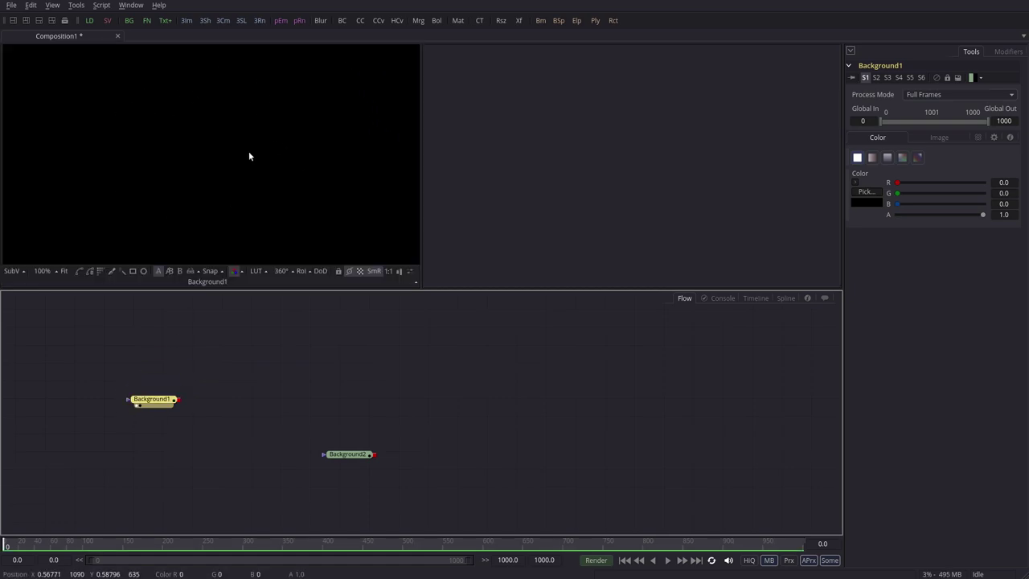
left_click(364, 456)
left_click_drag(364, 458, 668, 138)
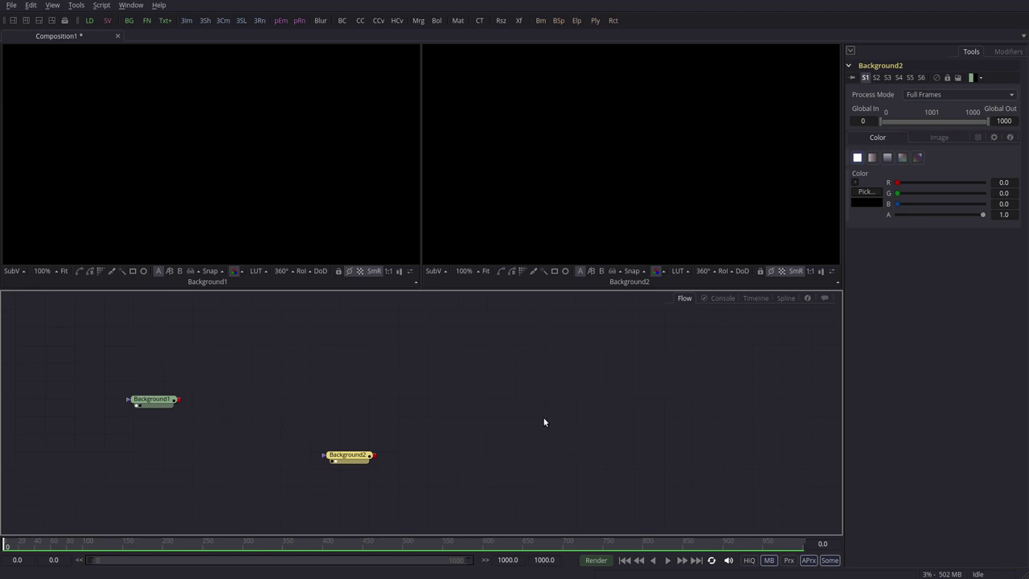
Switch the Background1 node's color type to the four-corner gradient
left_click(152, 399)
left_click_drag(905, 185, 872, 180)
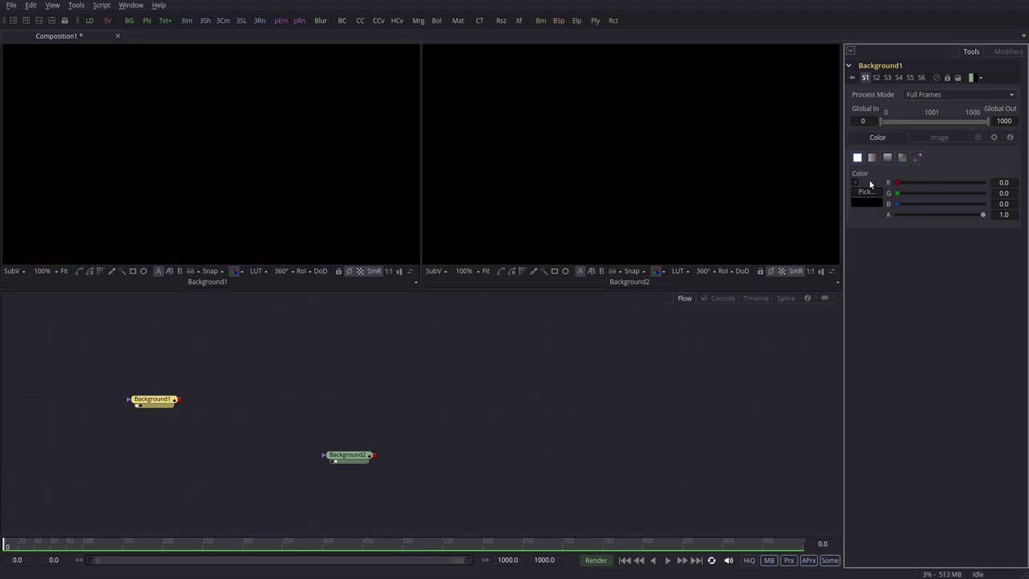
left_click(941, 141)
left_click(884, 138)
left_click(903, 158)
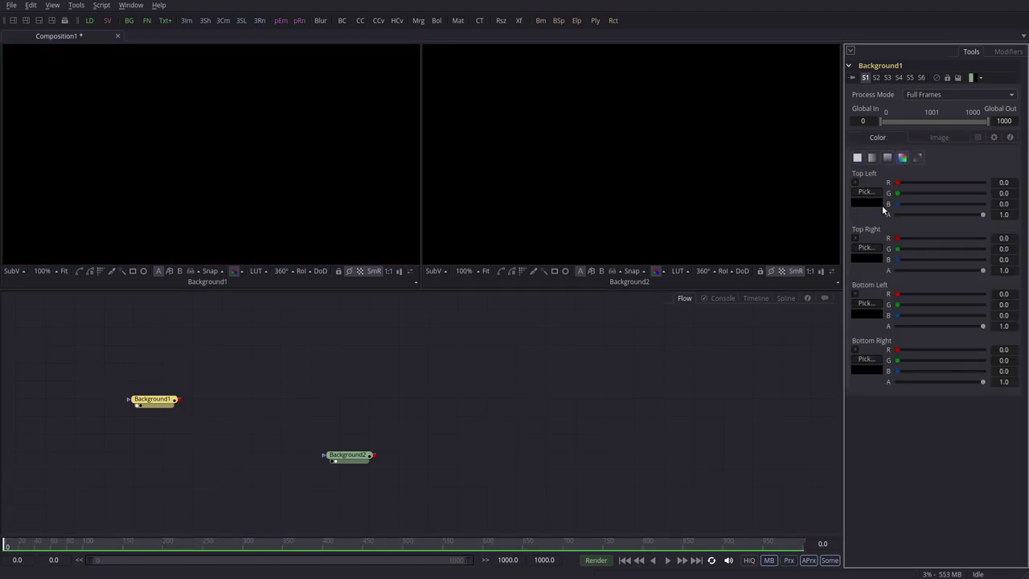
Set Background1's corners to red top left, green top right, blue bottom left and yellow bottom right, and fit the image in its viewer
left_click_drag(897, 183, 983, 184)
left_click_drag(899, 249, 989, 249)
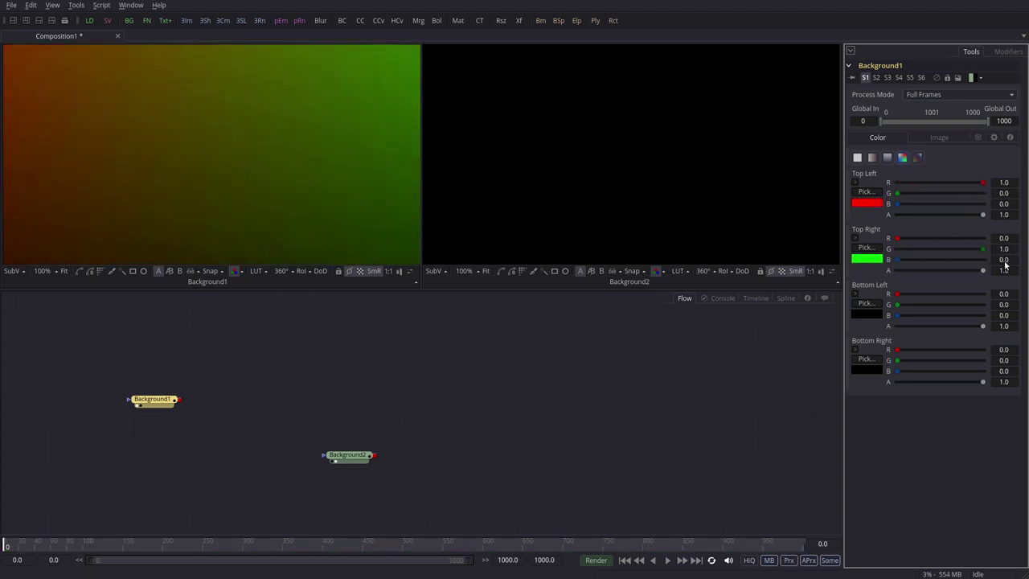
left_click_drag(899, 315, 1023, 320)
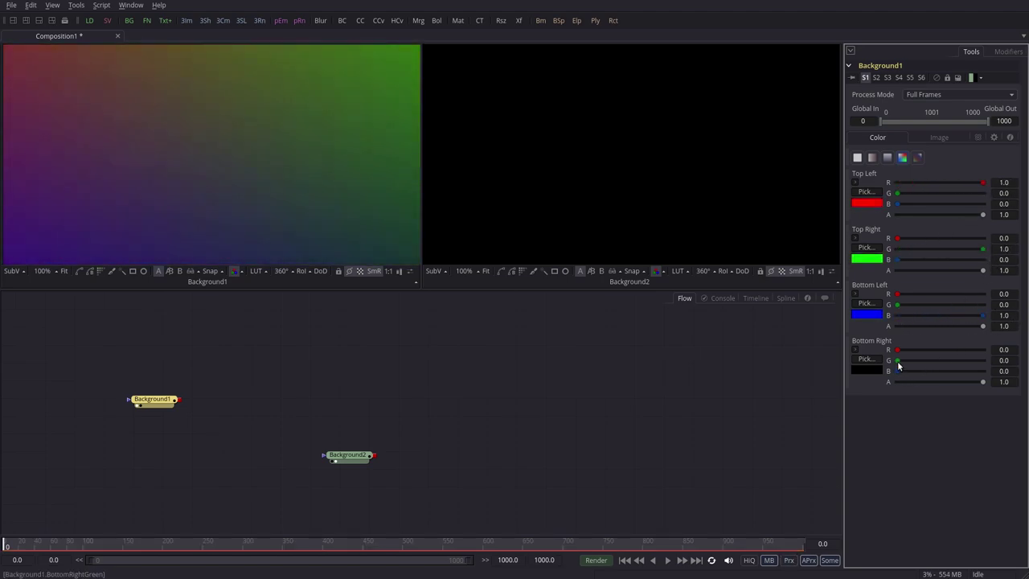
left_click_drag(897, 360, 985, 362)
left_click_drag(899, 350, 991, 358)
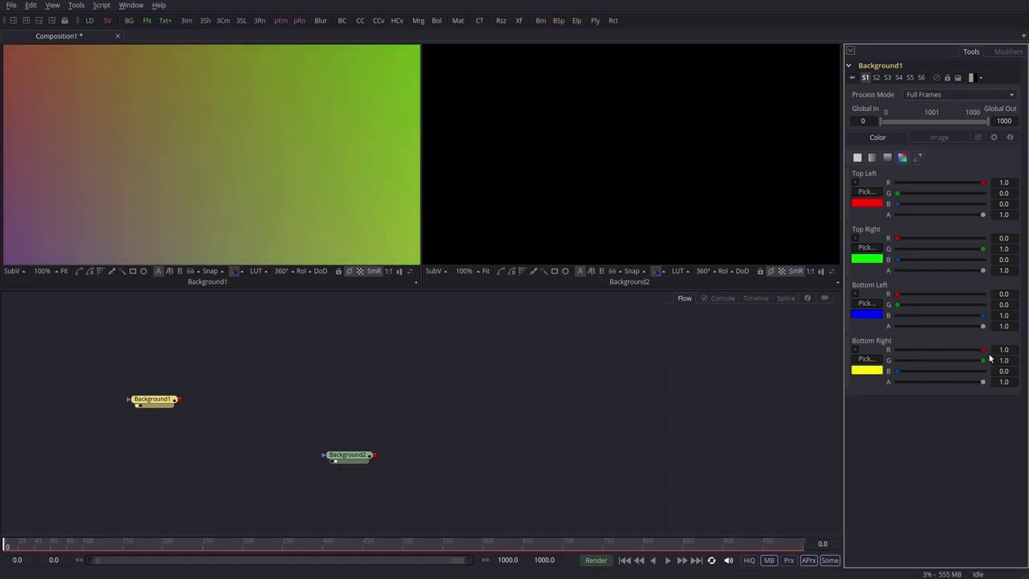
left_click(64, 271)
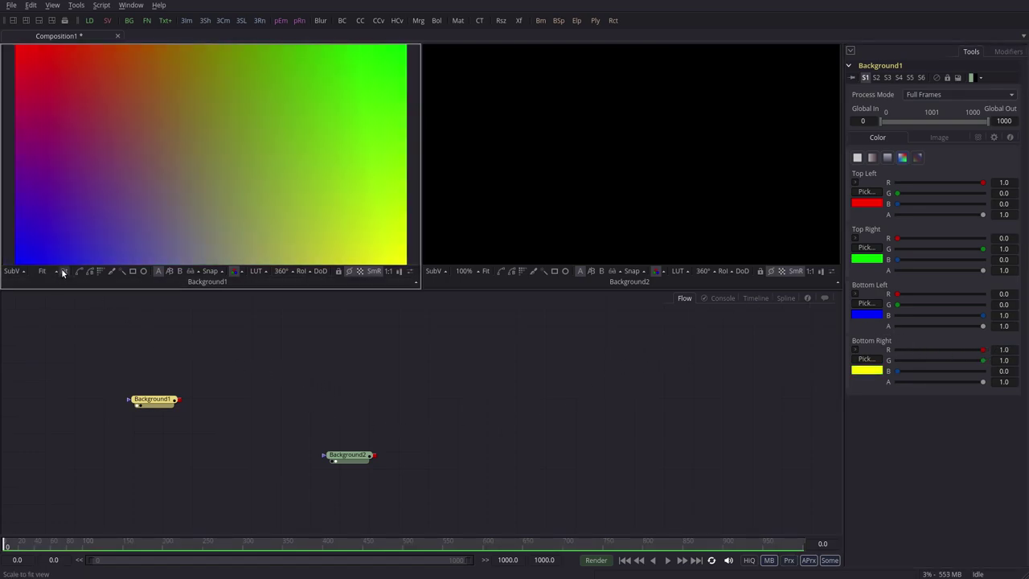
Give Background2 a linear gradient from red through dark blue at about 0.52 to yellow, and fit it in its viewer
left_click(354, 456)
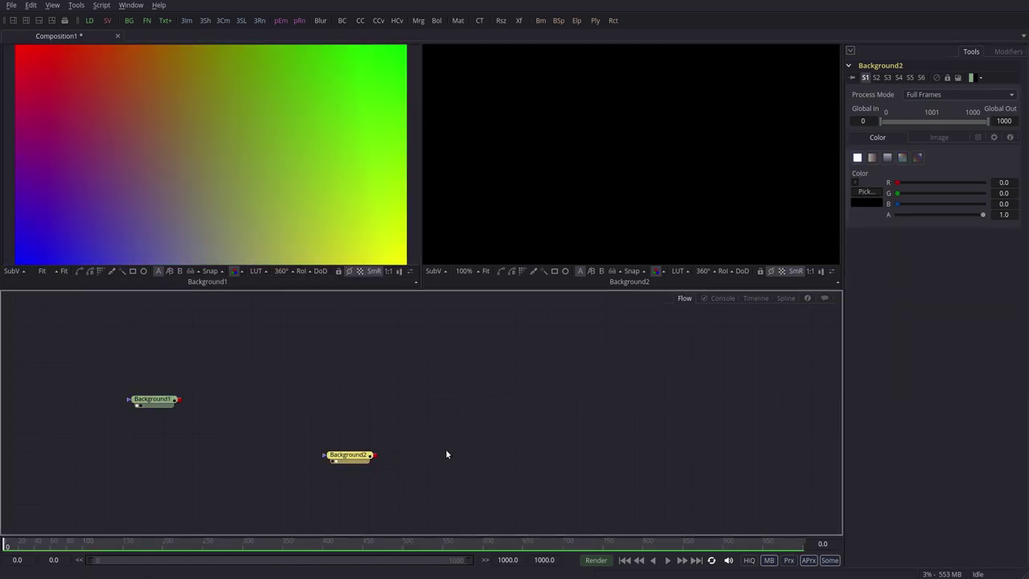
left_click(918, 158)
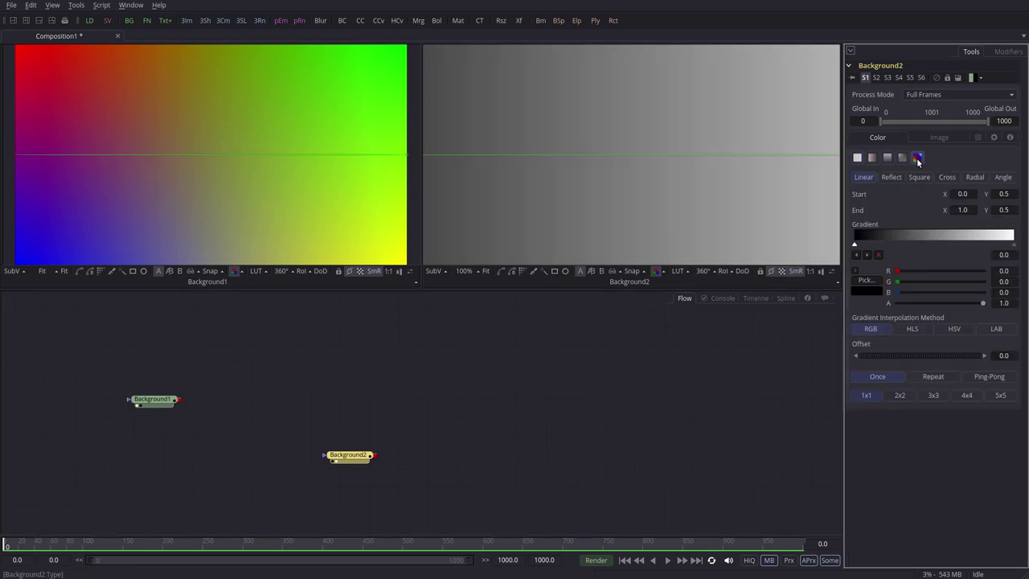
left_click(934, 238)
left_click_drag(948, 271, 899, 283)
left_click(855, 244)
left_click_drag(897, 271, 888, 293)
left_click(1014, 244)
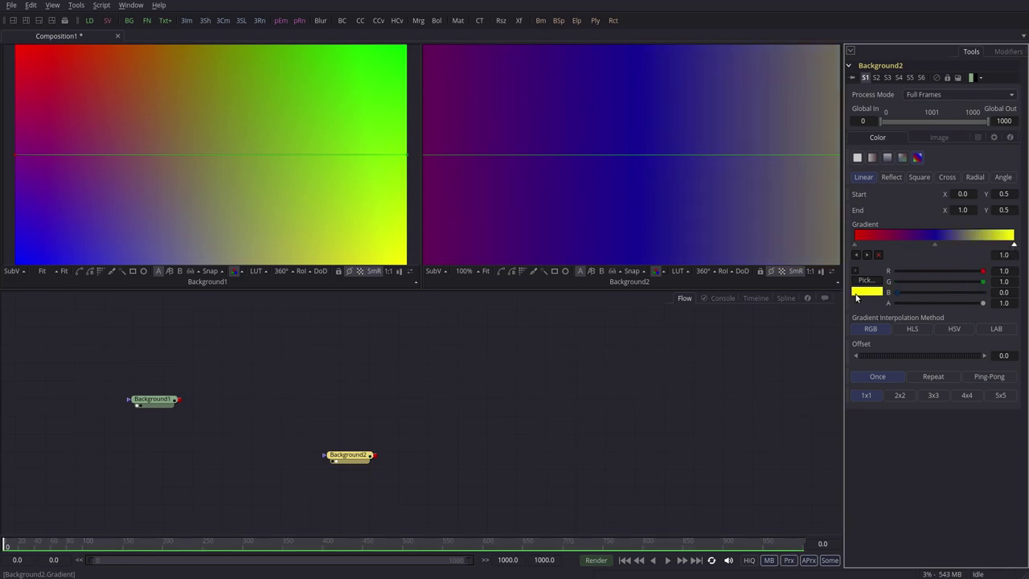
left_click(936, 243)
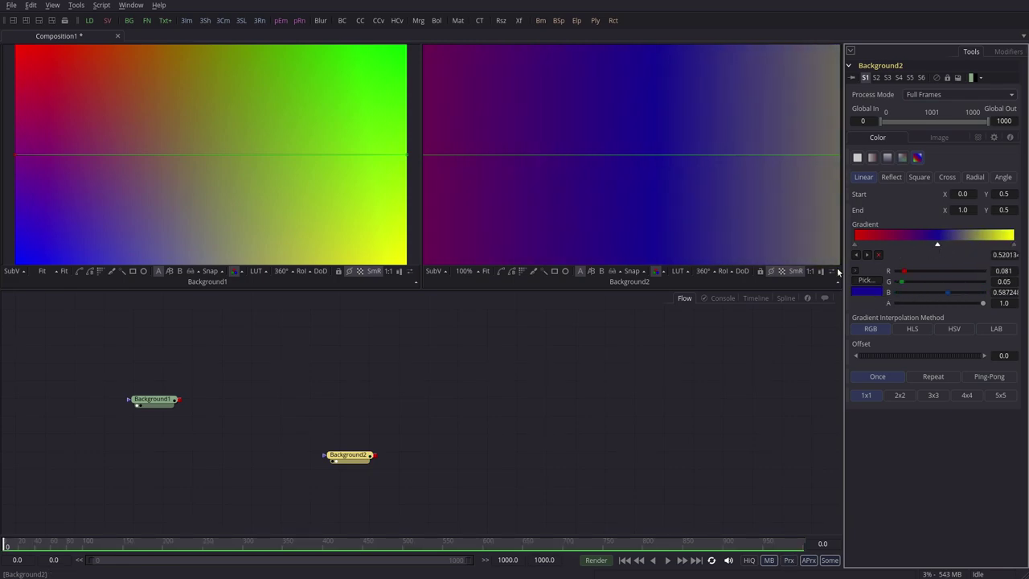
left_click(486, 271)
left_click(557, 406)
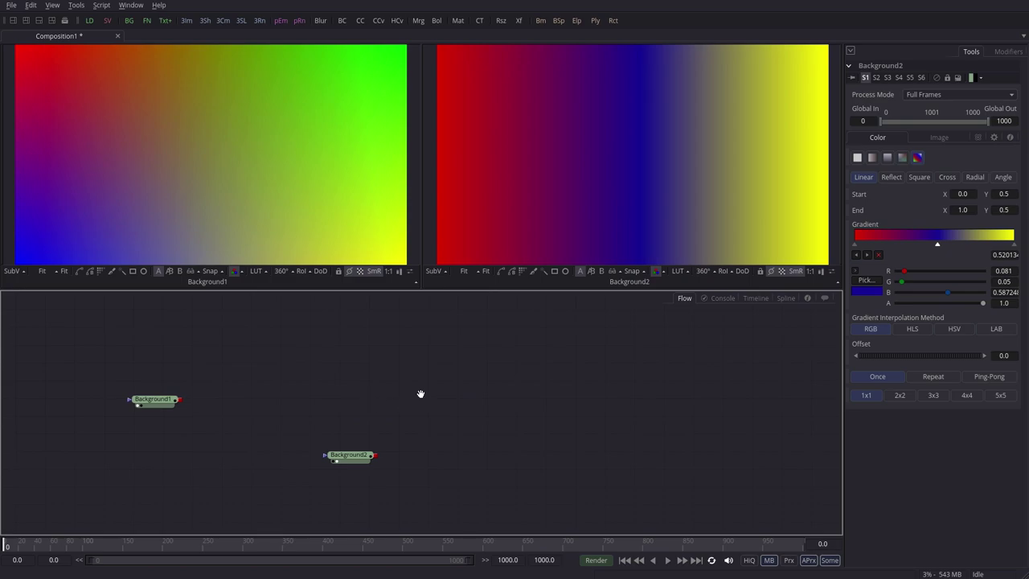
Pan the Flow view in several directions, moving the nodes partly out of sight and back to the middle
left_click_drag(420, 394, 427, 358)
left_click_drag(308, 384, 572, 376)
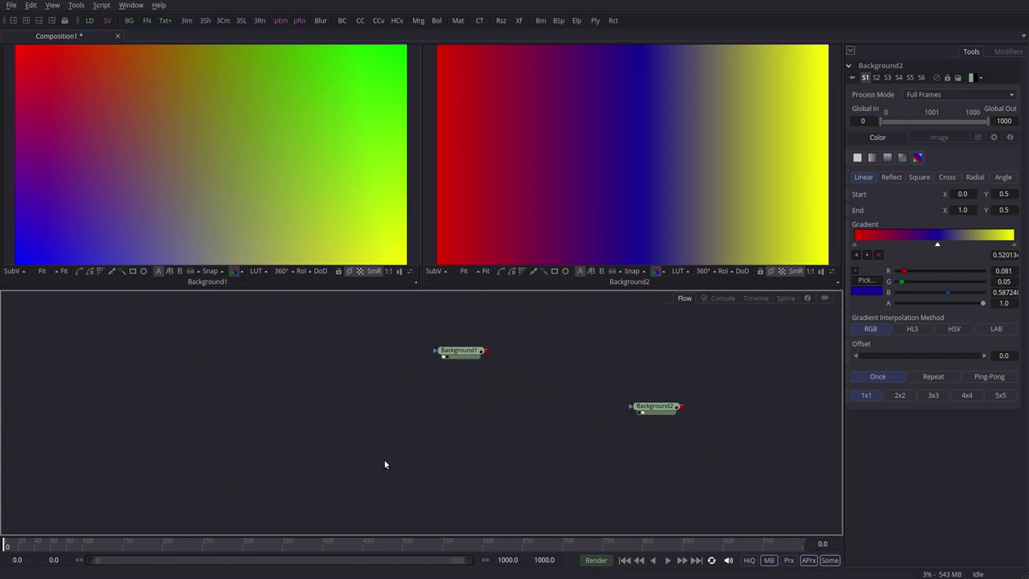
left_click_drag(416, 432, 177, 372)
left_click_drag(492, 380, 617, 433)
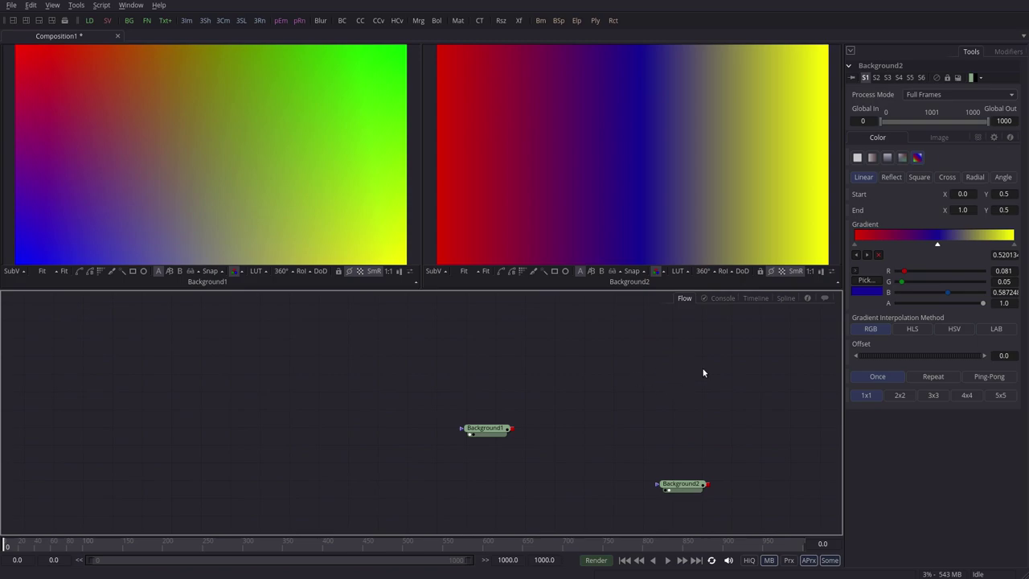
left_click_drag(578, 392, 734, 482)
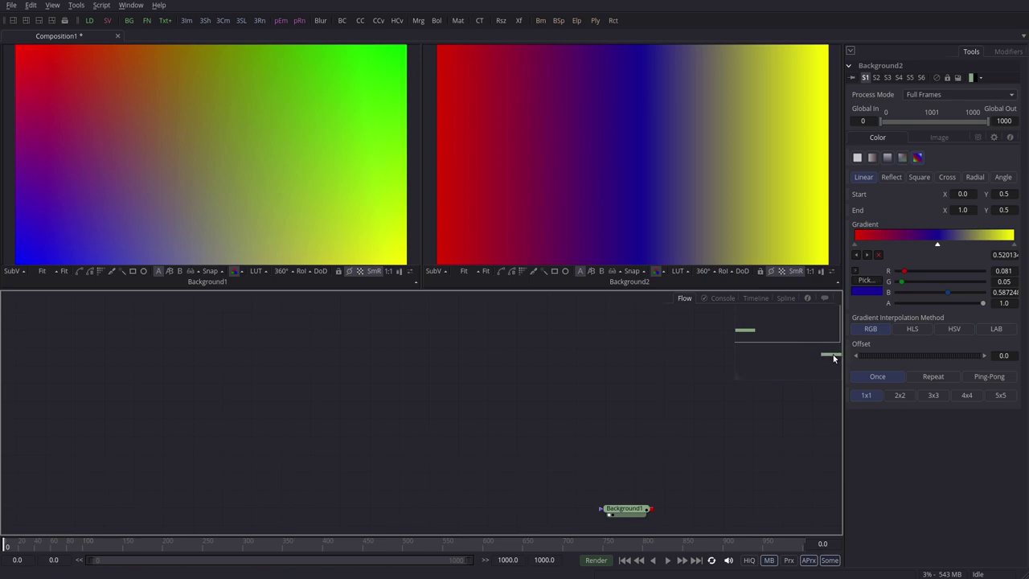
left_click_drag(778, 508, 499, 381)
left_click_drag(418, 392, 450, 388)
Pan the Background2 and Background1 images downward in their viewers
scroll(670, 138, "down", 1)
left_click_drag(670, 138, 663, 195)
left_click_drag(301, 128, 283, 149)
middle_click(470, 375)
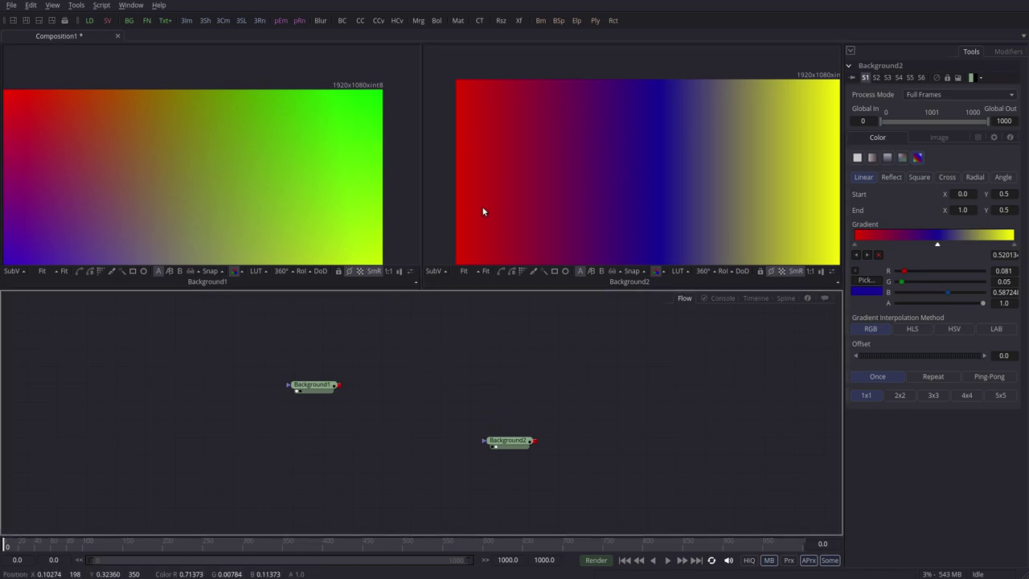
Select Background2 directly and with a selection box, and select Background1 to show its controls
left_click(509, 442)
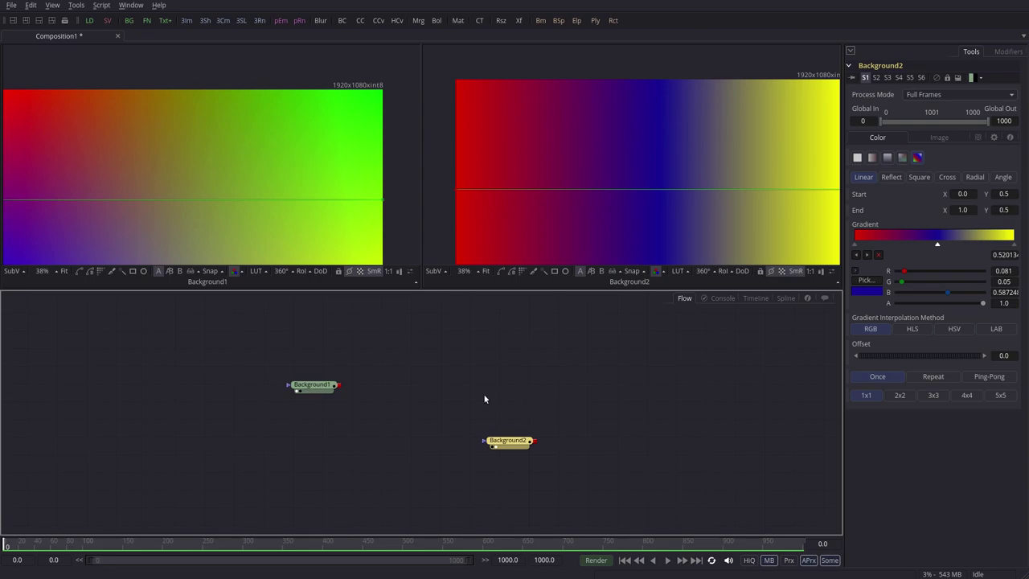
left_click_drag(404, 338, 565, 484)
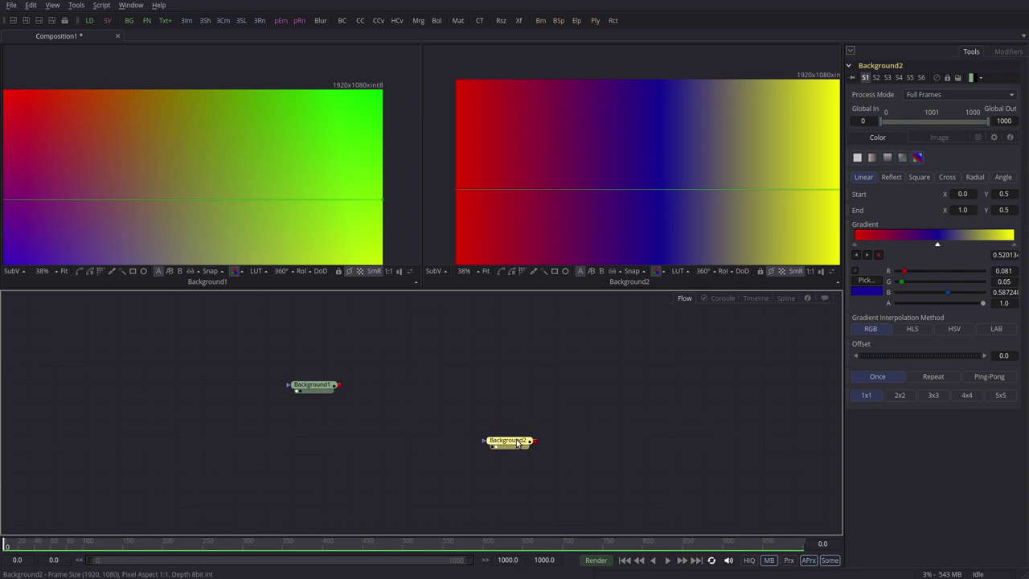
left_click(310, 389)
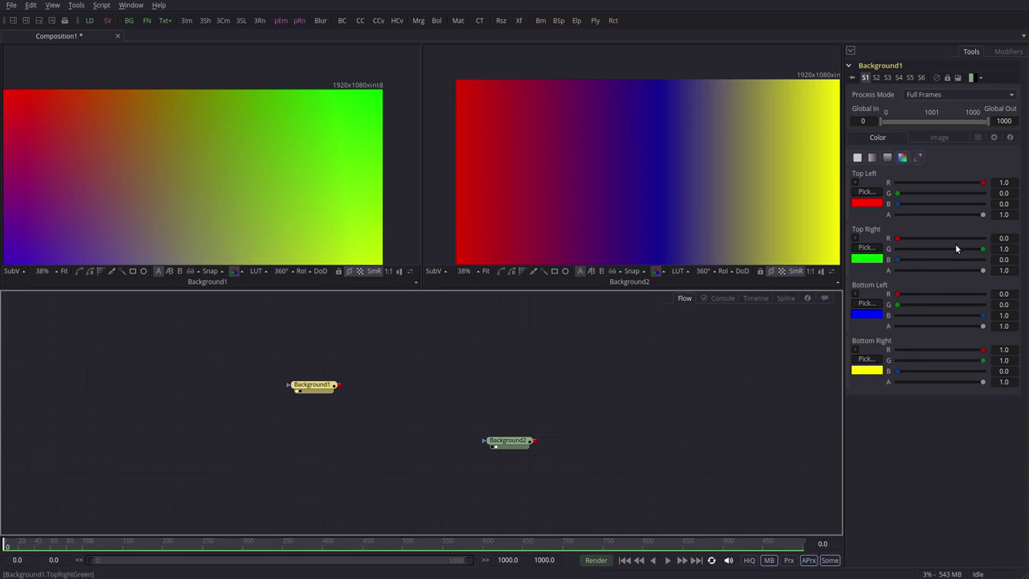
Examine the context menus of the empty Flow area and the Background2 node, and close them without choosing a command
right_click(443, 370)
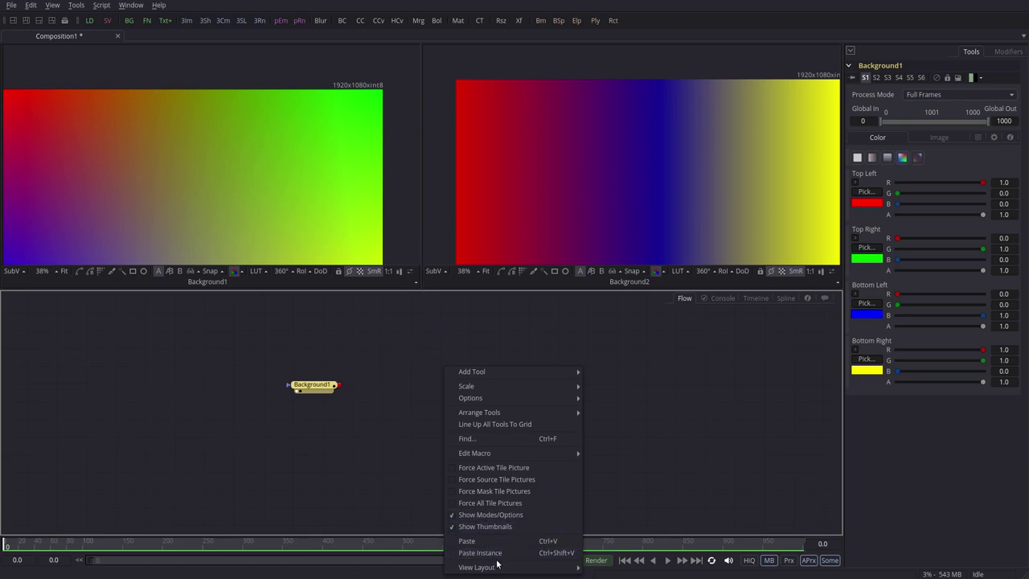
mouse_move(511, 571)
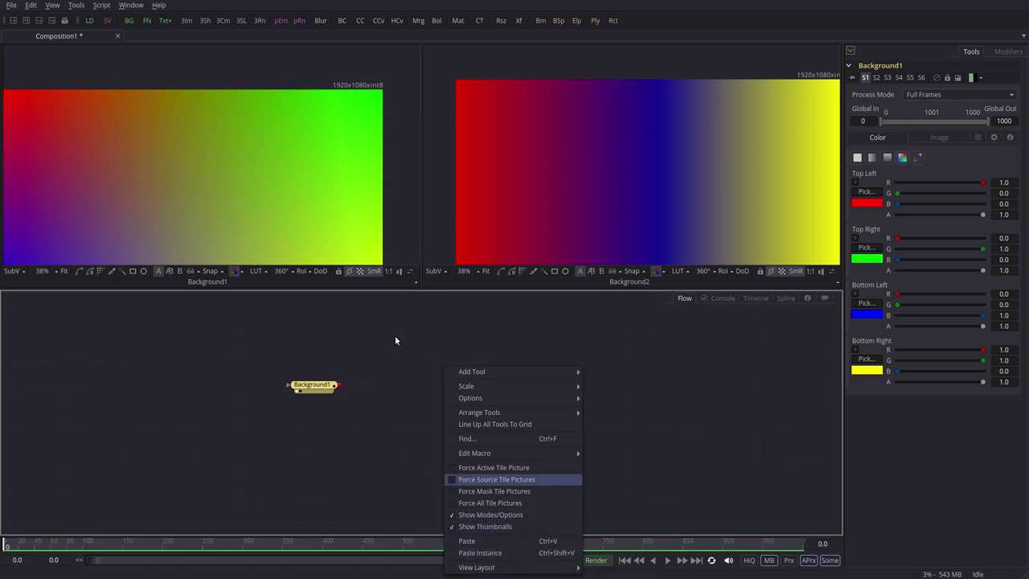
left_click(421, 343)
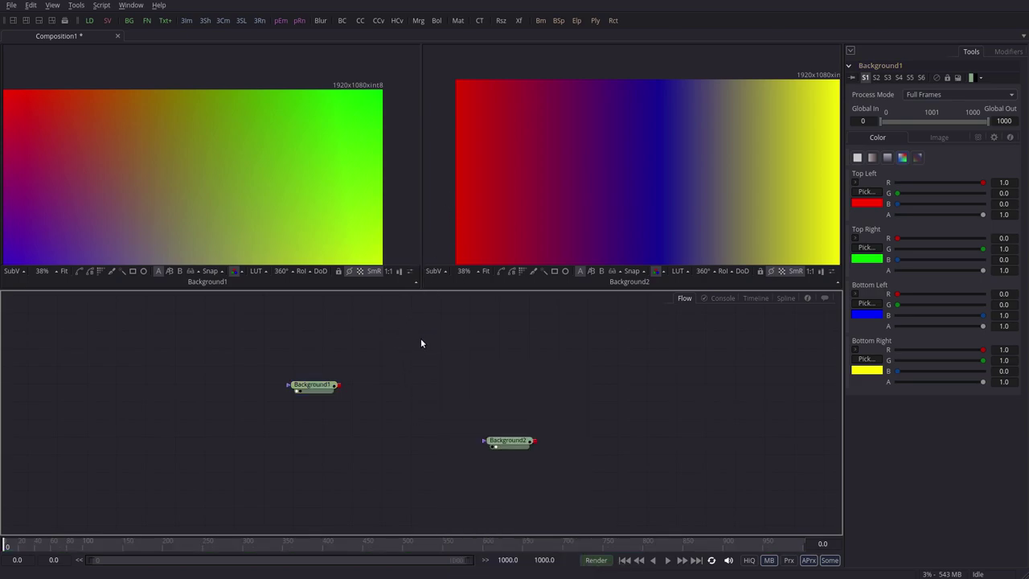
right_click(511, 442)
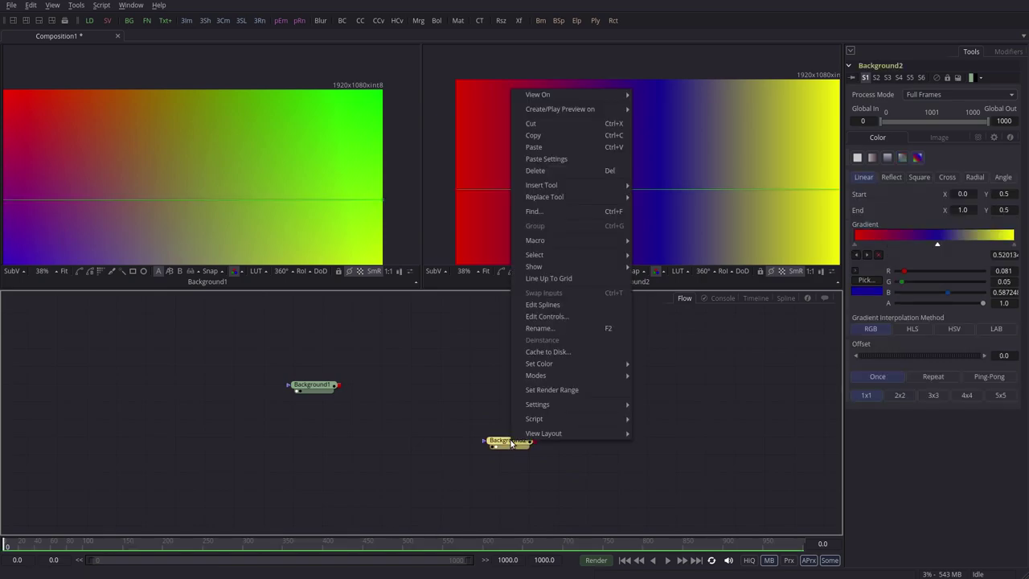
right_click(412, 396)
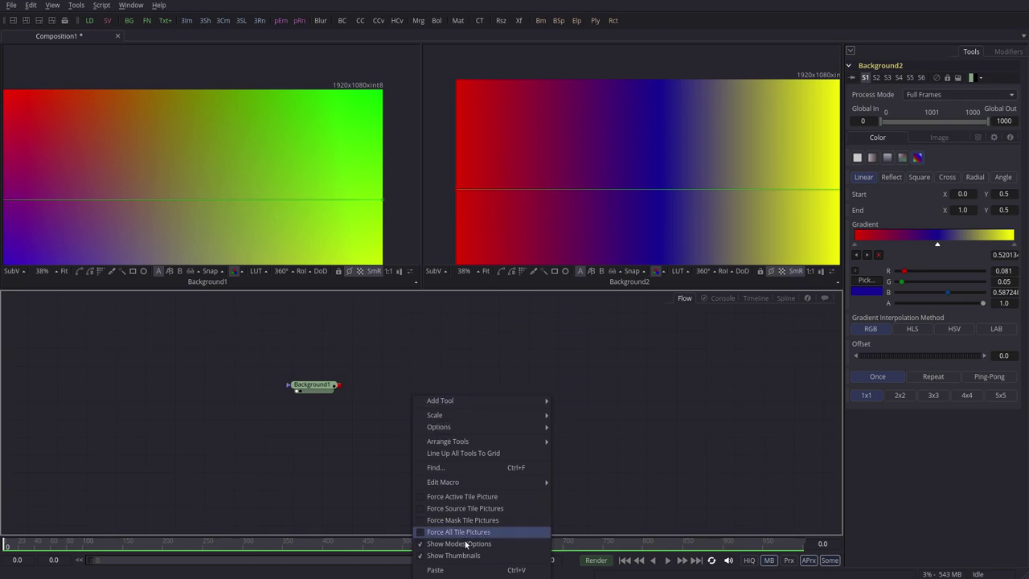
mouse_move(451, 401)
left_click(611, 337)
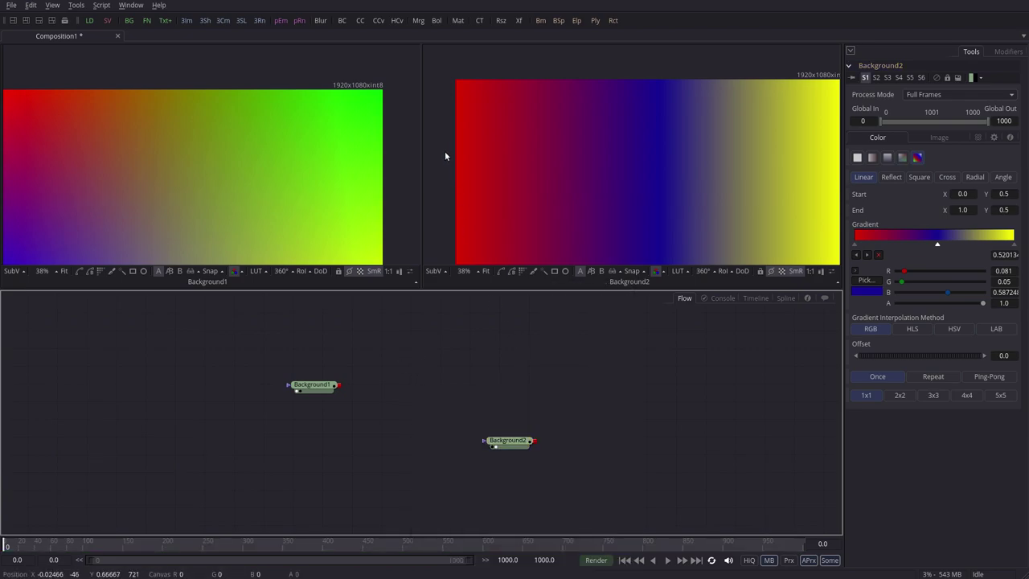
Examine the context menu of the Background2 viewer, including its Options entries, and close it without choosing a command
right_click(444, 156)
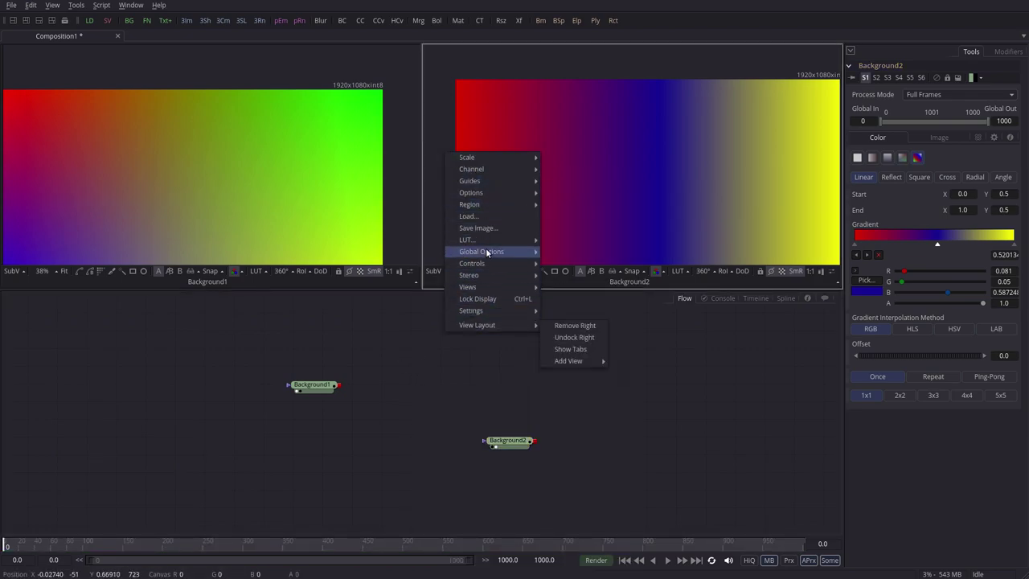
mouse_move(492, 203)
right_click(650, 122)
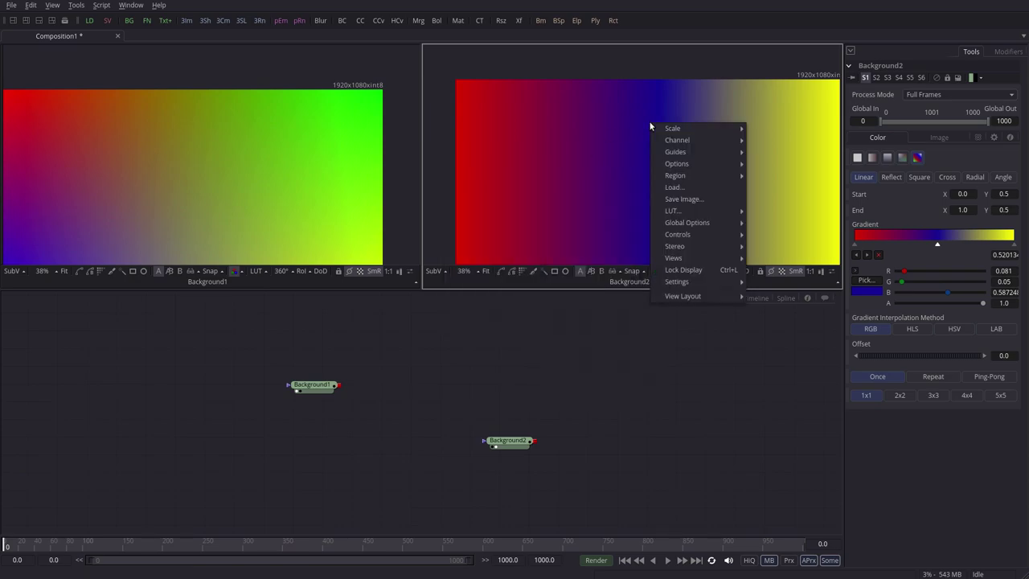
mouse_move(653, 127)
mouse_move(677, 163)
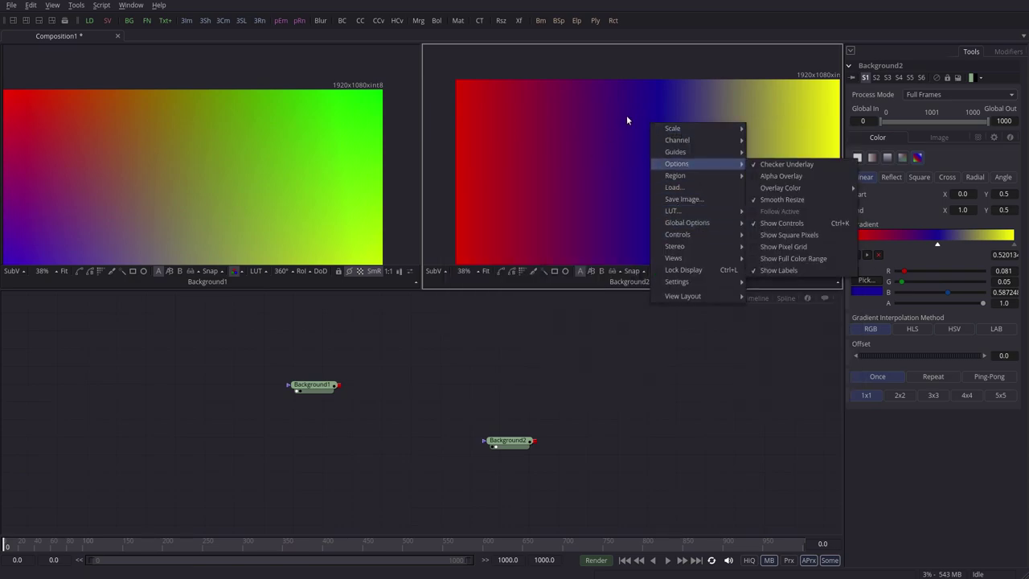
left_click(631, 363)
Pan the Flow view and the images in both viewers to demonstrate that panning works the same in each
left_click_drag(587, 379, 554, 367)
left_click_drag(585, 202, 703, 213)
left_click_drag(347, 196, 395, 194)
left_click_drag(555, 187, 595, 193)
left_click_drag(523, 399, 540, 403)
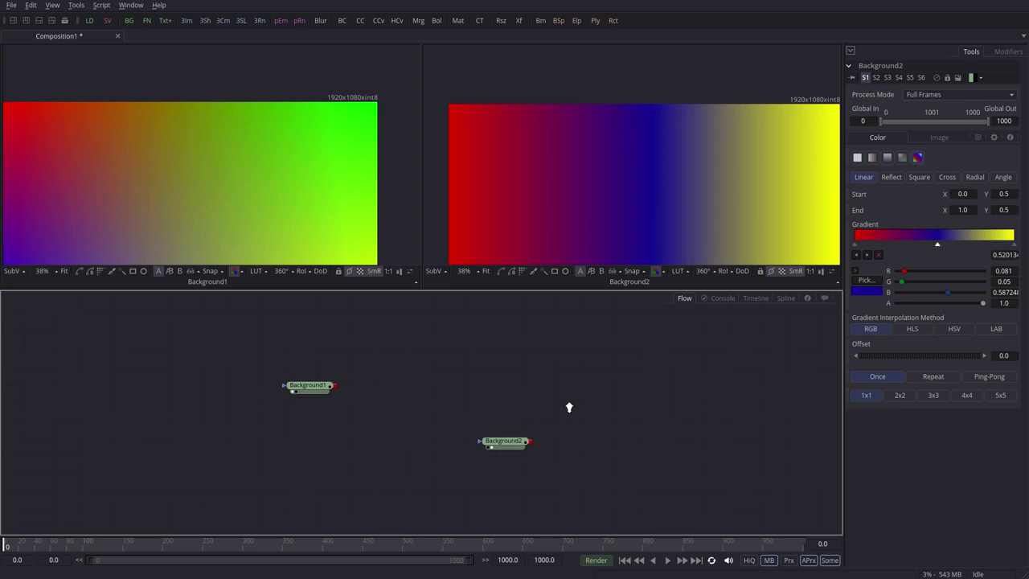
Zoom the Flow view in and out repeatedly to compare how the node tiles and labels look at different scales
scroll(569, 408, "up", 2)
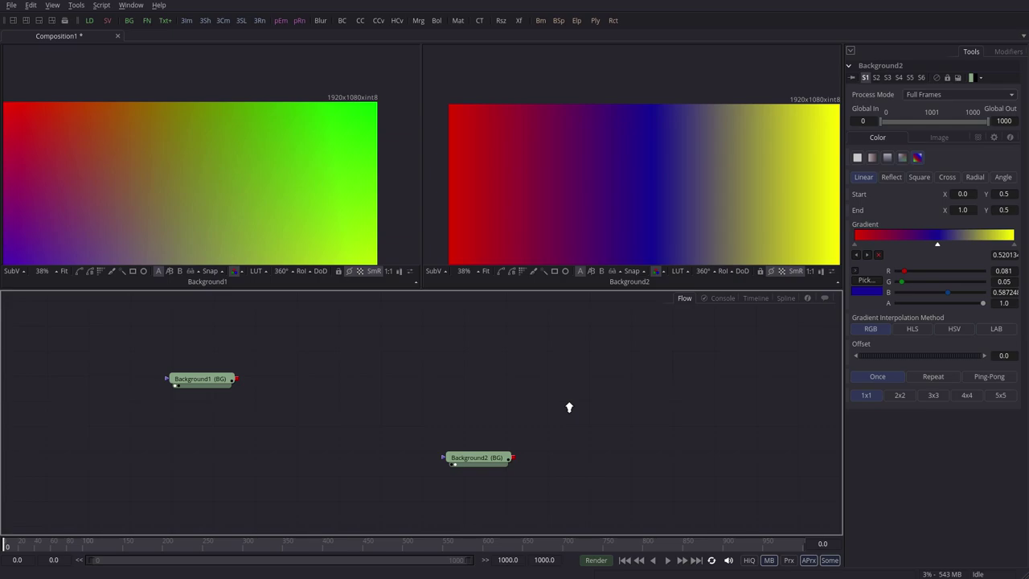
scroll(570, 408, "up", 5)
scroll(680, 408, "down", 5)
scroll(602, 418, "up", 1)
scroll(595, 419, "up", 1)
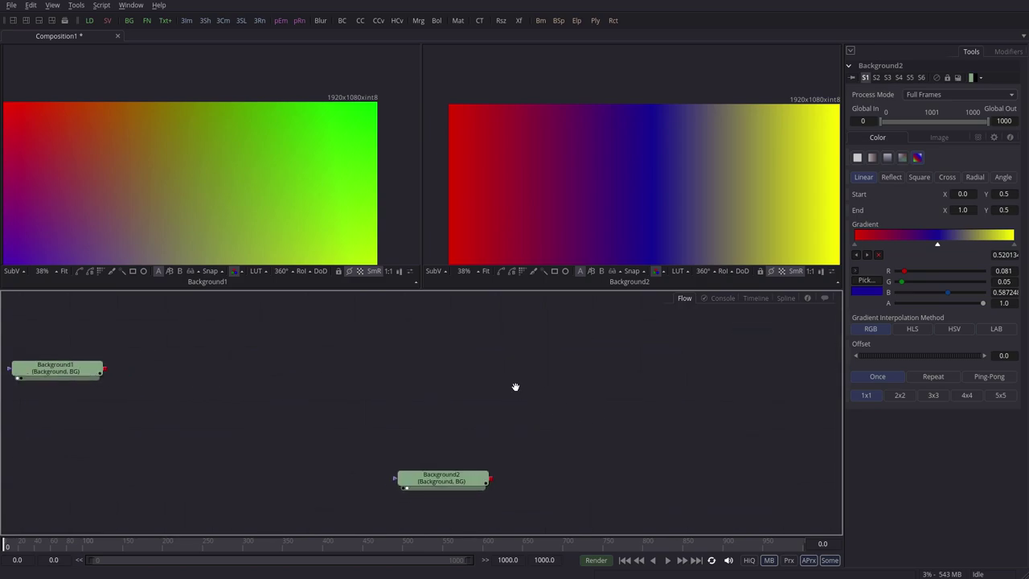
scroll(622, 389, "up", 3)
scroll(457, 407, "down", 6)
scroll(359, 422, "up", 1)
scroll(590, 408, "up", 4)
scroll(464, 414, "down", 5)
scroll(514, 408, "up", 3)
scroll(600, 405, "up", 4)
scroll(452, 414, "down", 5)
scroll(570, 404, "up", 4)
scroll(529, 402, "down", 1)
scroll(394, 412, "down", 1)
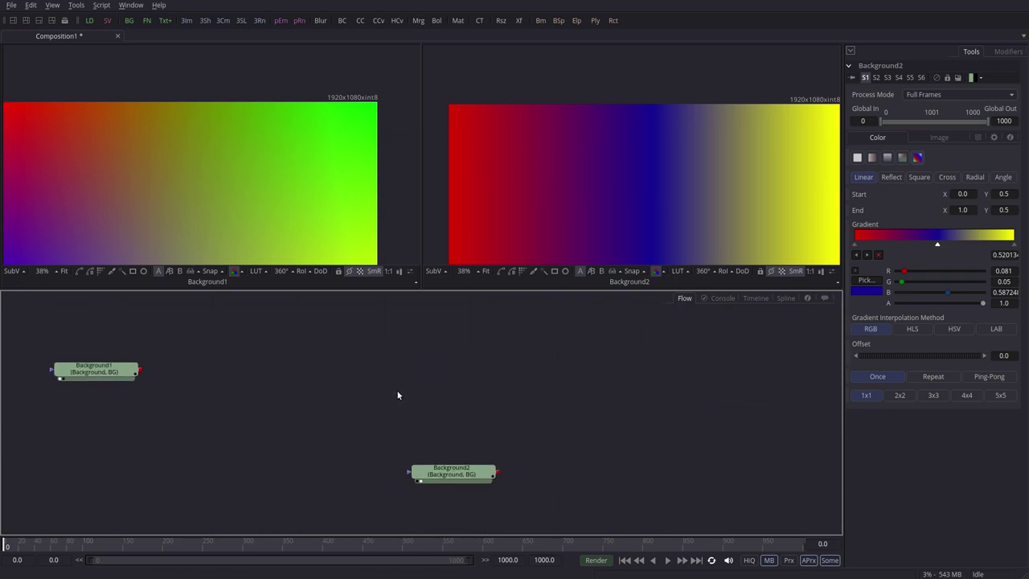
scroll(410, 394, "left", 2)
scroll(473, 384, "up", 2)
scroll(488, 404, "up", 5)
scroll(466, 418, "down", 5)
scroll(410, 402, "down", 2)
scroll(439, 371, "up", 5)
scroll(483, 386, "down", 6)
scroll(360, 394, "down", 2)
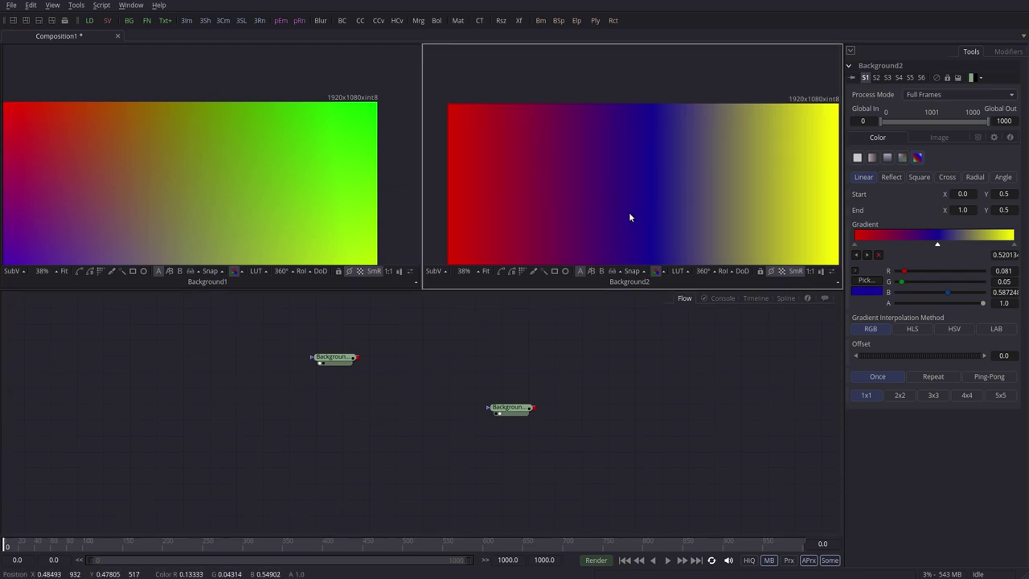
Zoom in to 290% and out to 11% on the Background2 image in its viewer, panning across the gradient
left_click_drag(634, 218, 573, 193)
scroll(587, 187, "up", 3)
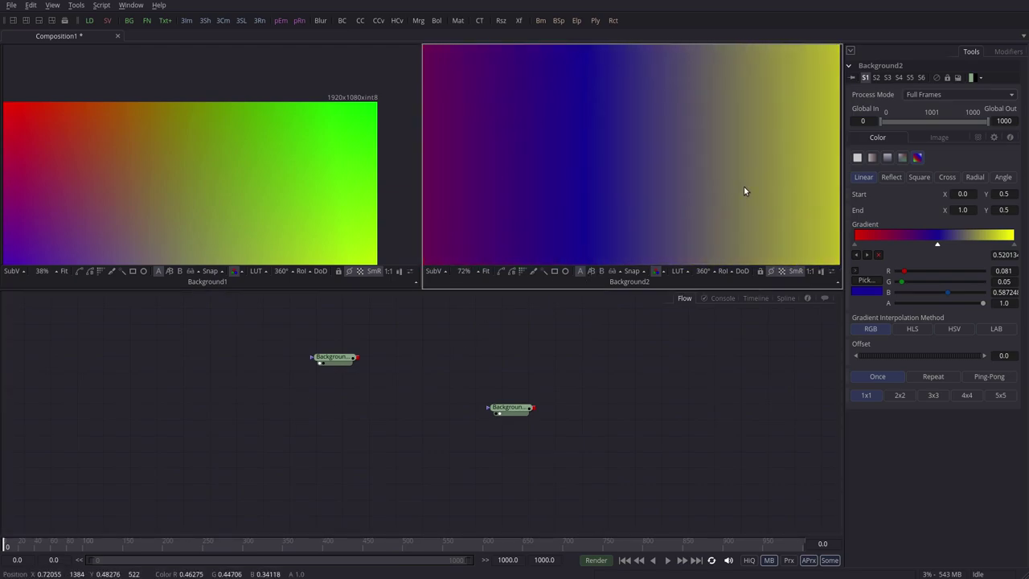
left_click_drag(744, 191, 593, 208)
scroll(635, 204, "up", 2)
scroll(689, 203, "up", 2)
left_click_drag(689, 203, 538, 208)
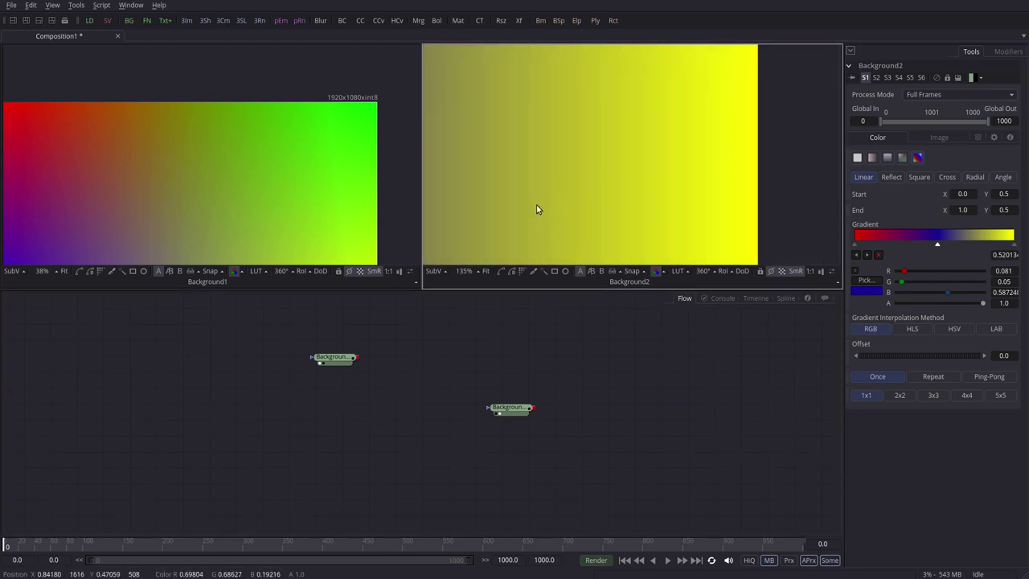
scroll(643, 211, "up", 3)
scroll(659, 166, "up", 2)
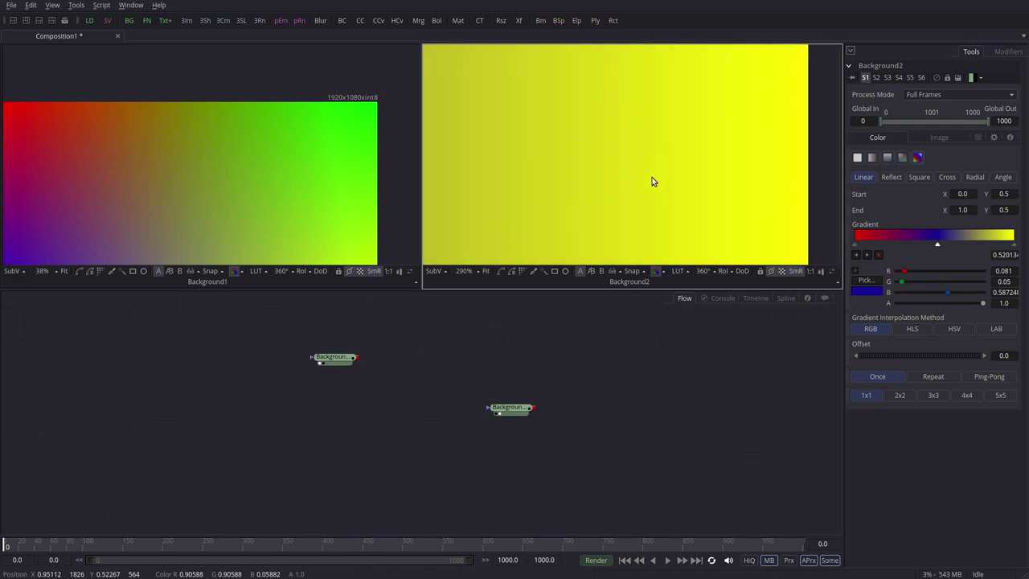
left_click_drag(684, 222, 628, 166)
scroll(627, 166, "down", 4)
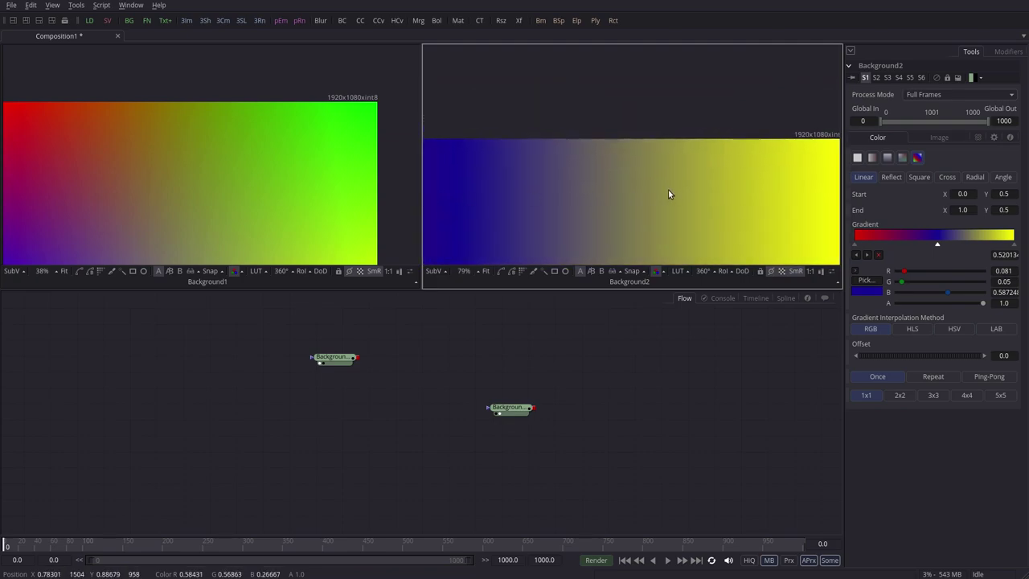
scroll(474, 211, "down", 2)
scroll(621, 198, "down", 3)
scroll(619, 193, "down", 1)
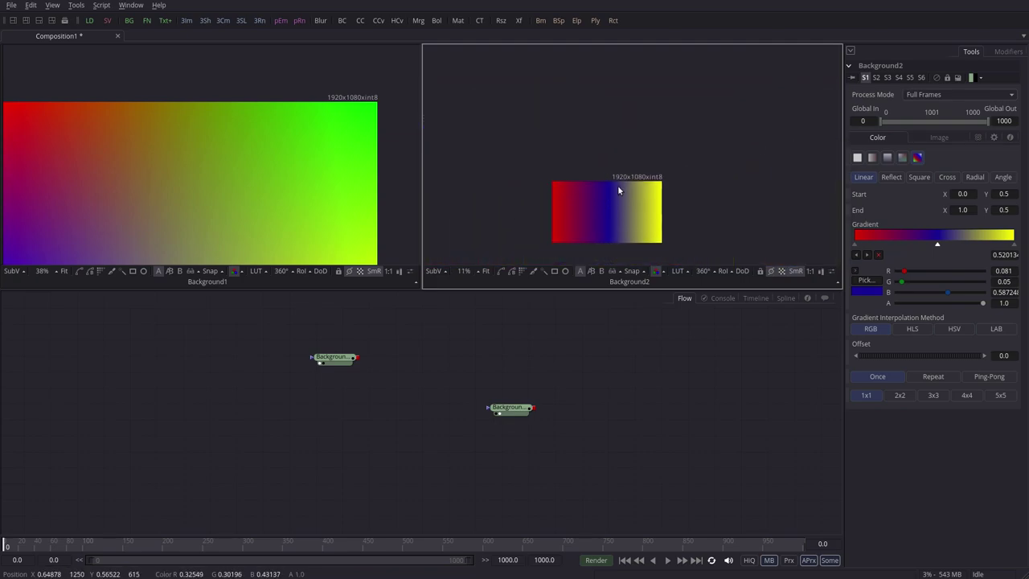
Zoom the Background2 image to 26% and pan it within its viewer, and pan the node layout in the Flow view
left_click_drag(619, 193, 611, 162)
scroll(594, 165, "down", 2)
scroll(643, 163, "up", 4)
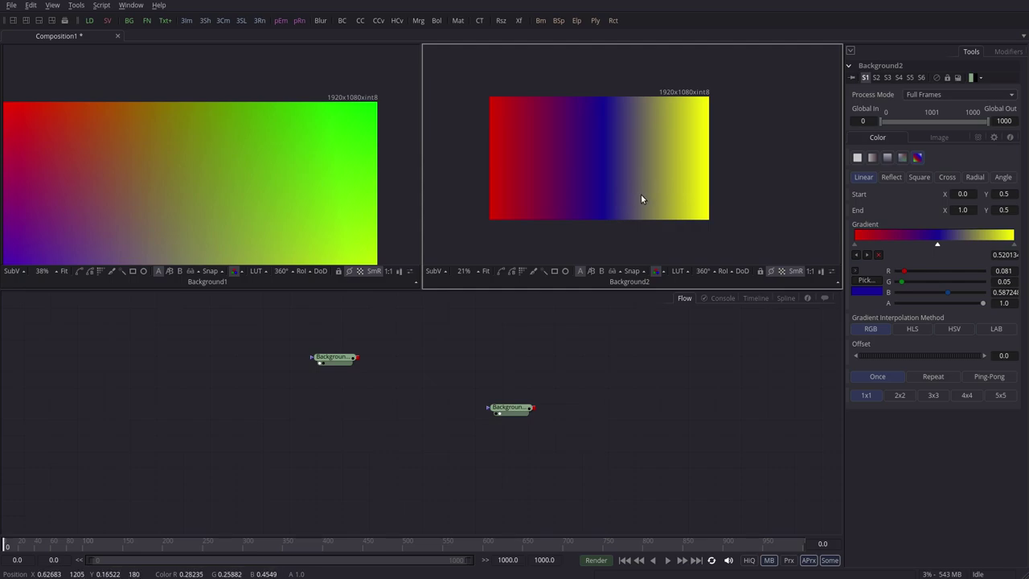
left_click_drag(595, 201, 630, 206)
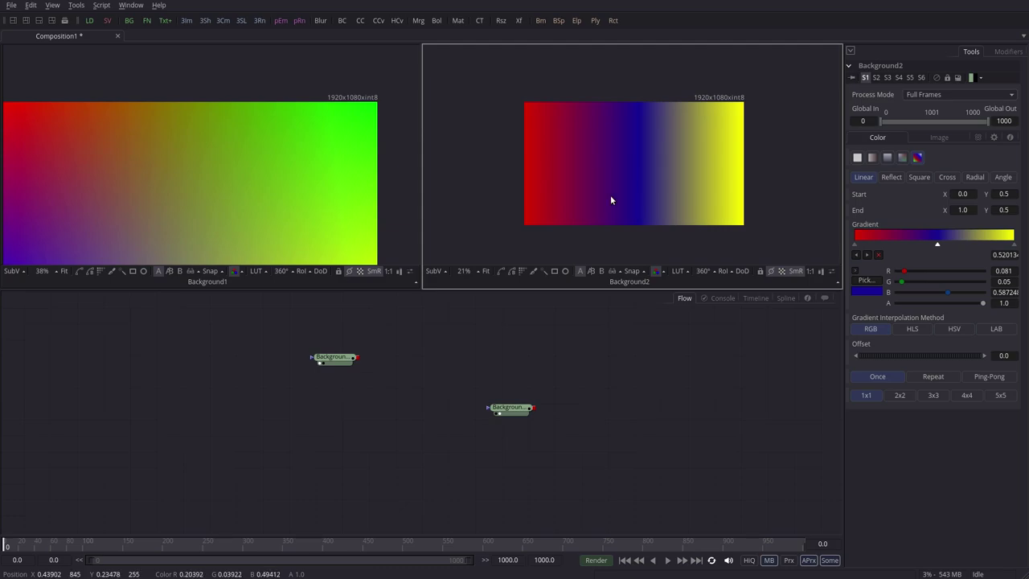
left_click_drag(637, 194, 715, 186)
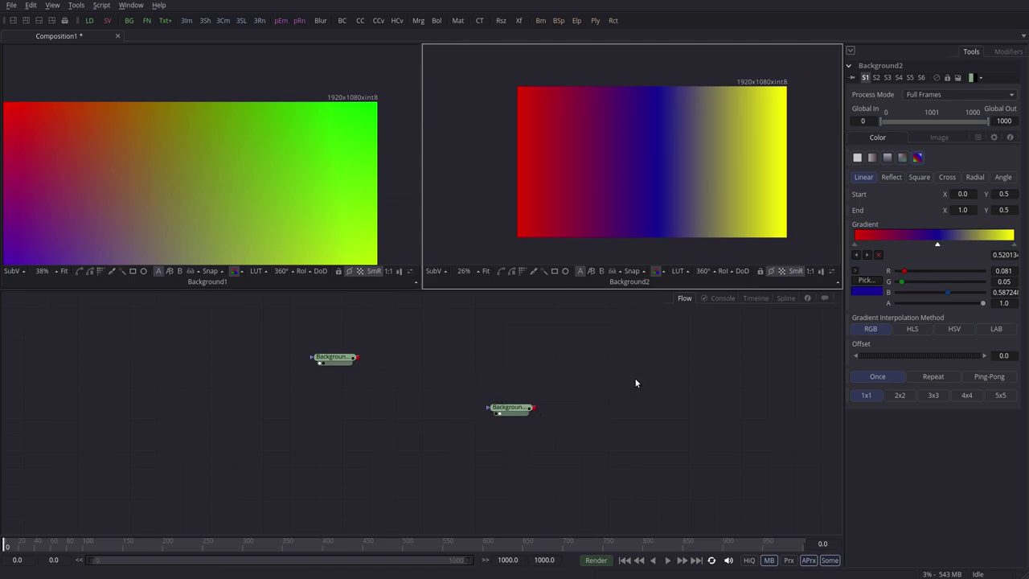
left_click_drag(606, 395, 516, 382)
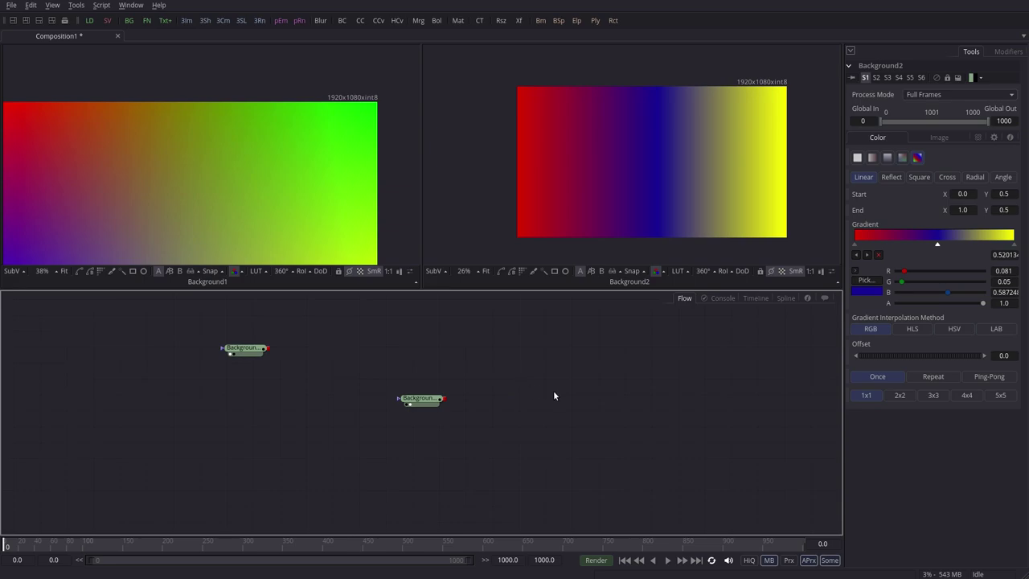
left_click_drag(554, 395, 541, 389)
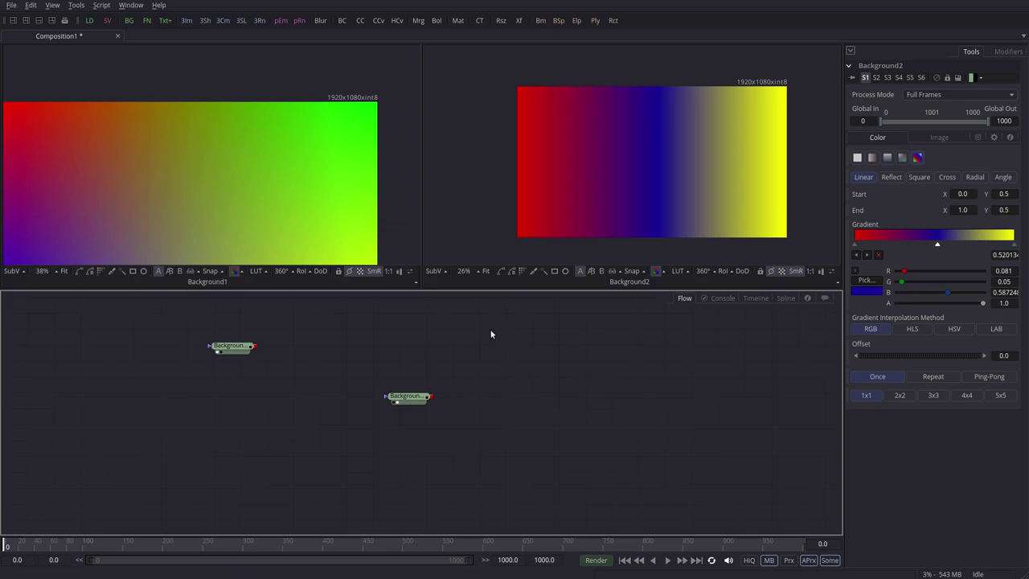
Add a Shape3D node beside Background2 and display it in the viewer showing Background2, with Background1 in the other viewer
left_click_drag(205, 20, 586, 377)
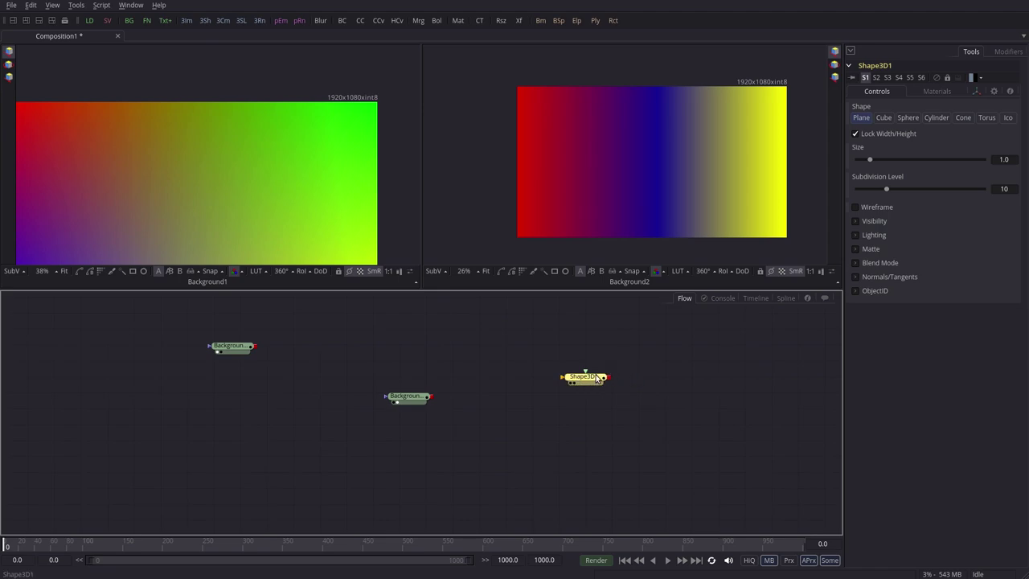
left_click_drag(599, 377, 635, 160)
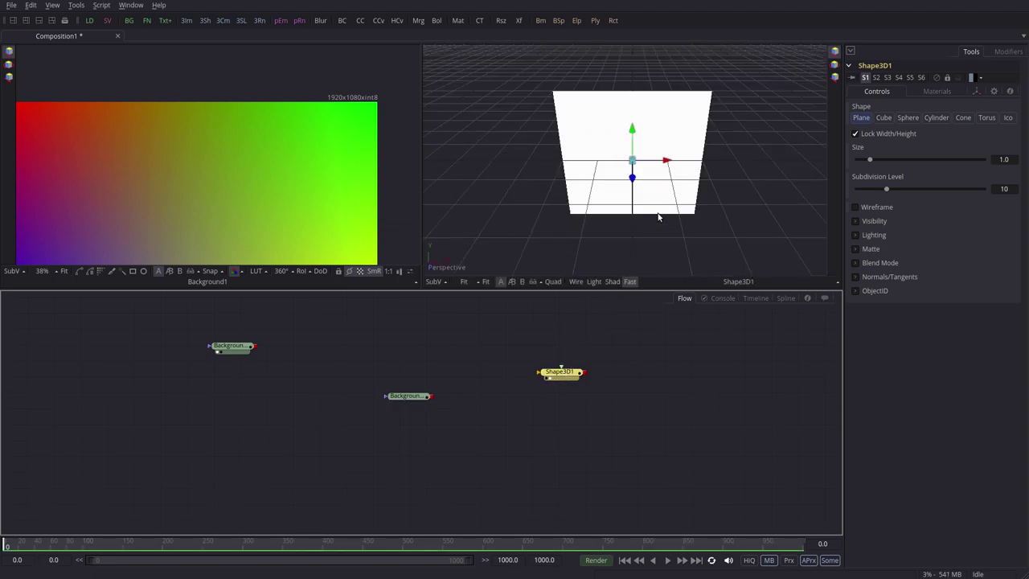
left_click_drag(231, 346, 241, 191)
left_click_drag(562, 373, 578, 364)
key("ctrl+z")
Change the Shape3D1 shape to Sphere and then to Cube, and turn on lighting in its 3D viewer
left_click_drag(652, 193, 667, 209)
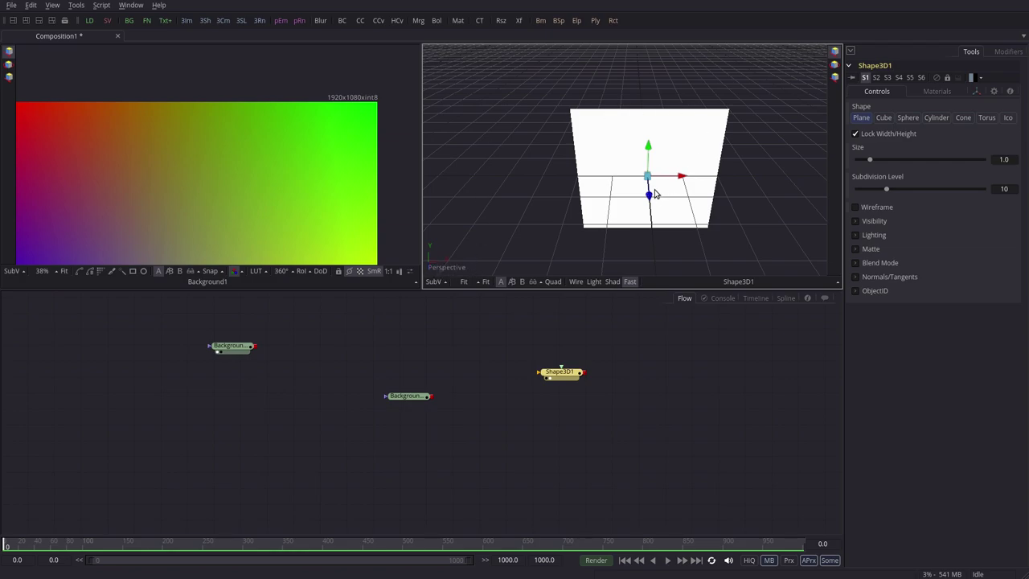
left_click_drag(668, 190, 646, 172)
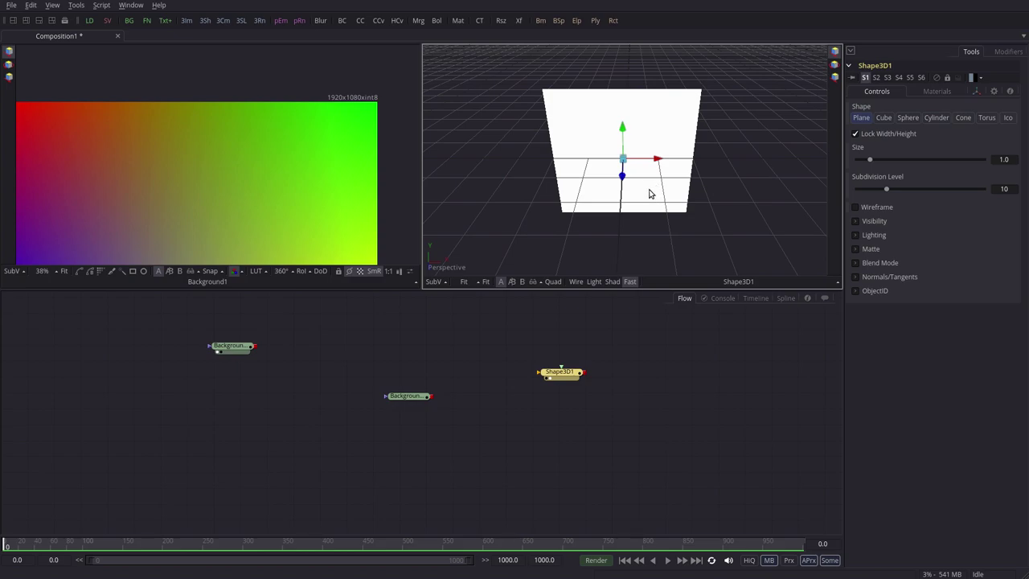
mouse_move(650, 194)
left_mouse_down()
mouse_move(774, 191)
mouse_move(644, 198)
mouse_move(820, 191)
mouse_move(593, 194)
mouse_move(848, 188)
mouse_move(449, 213)
mouse_move(814, 190)
mouse_move(515, 198)
mouse_move(716, 191)
mouse_move(642, 194)
left_mouse_up()
left_click(909, 118)
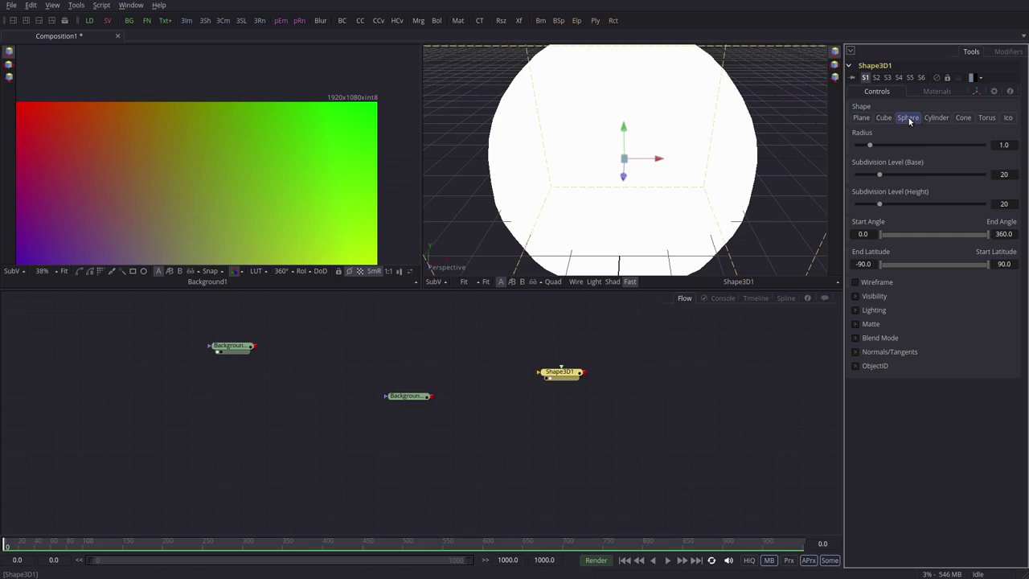
left_click(885, 119)
mouse_move(643, 203)
left_mouse_down()
mouse_move(579, 202)
mouse_move(717, 202)
mouse_move(592, 202)
mouse_move(672, 193)
mouse_move(551, 206)
left_mouse_up()
left_click(593, 281)
Orbit the 3D view to see the lit cube from a corner, and pan the Flow view for comparison
left_click_drag(647, 194, 689, 188)
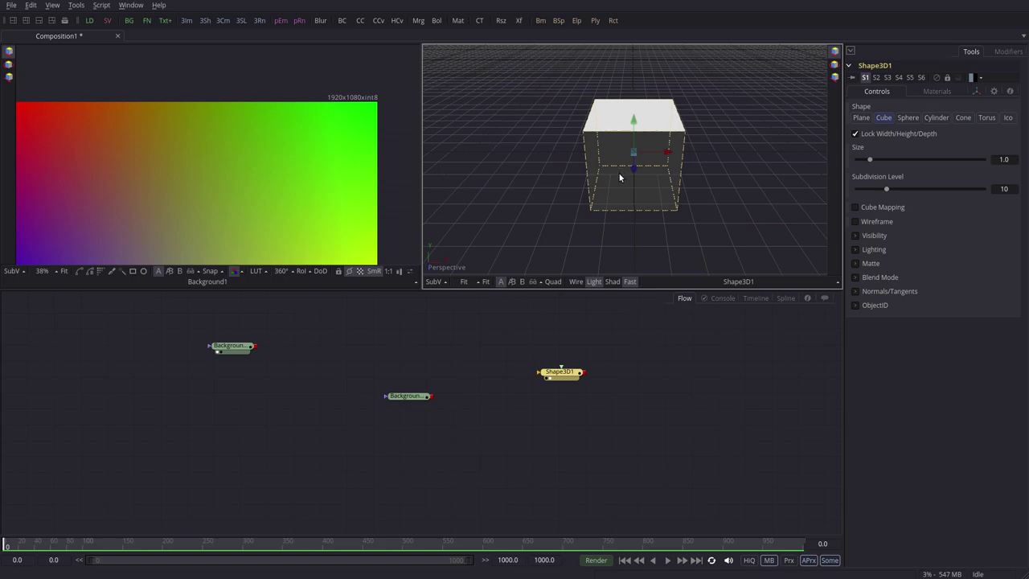
left_click_drag(608, 187, 670, 349)
left_click_drag(614, 447, 567, 449)
left_click(268, 171)
left_click_drag(672, 185, 701, 178)
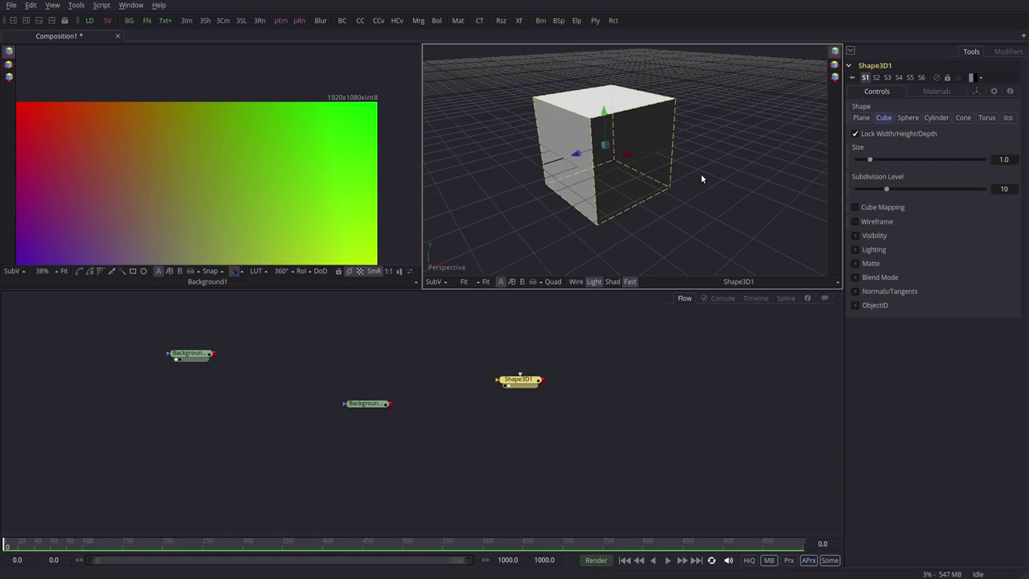
Search the system applications for the Wacom tablet settings, examine the General Pen button assignments, and close the settings
key("super")
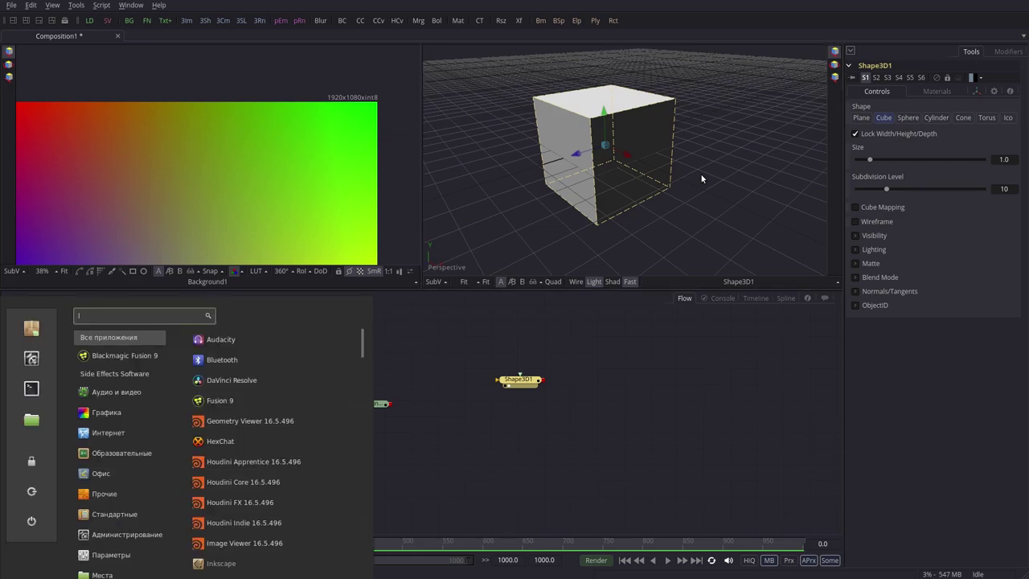
type("wacol")
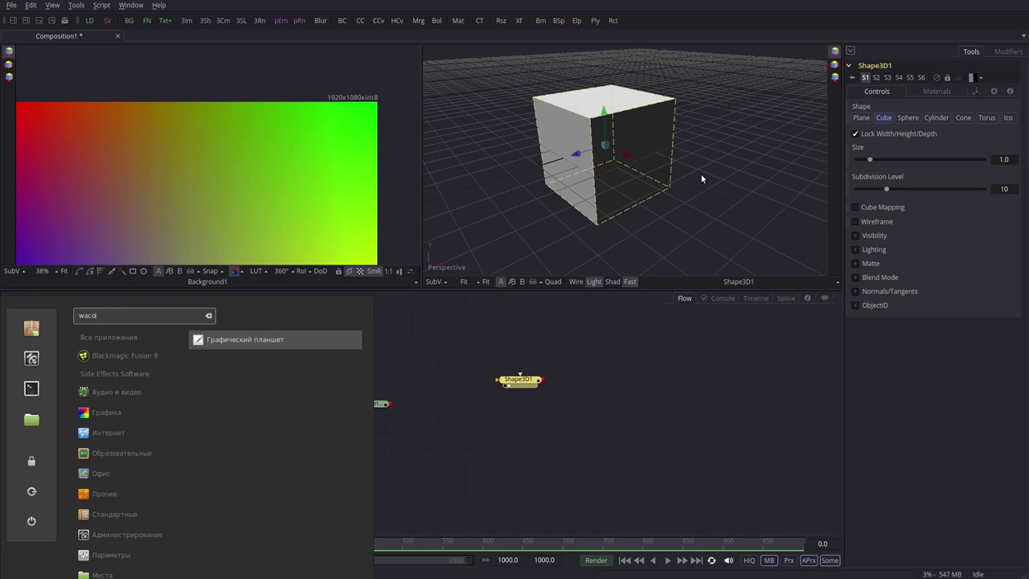
key("Return")
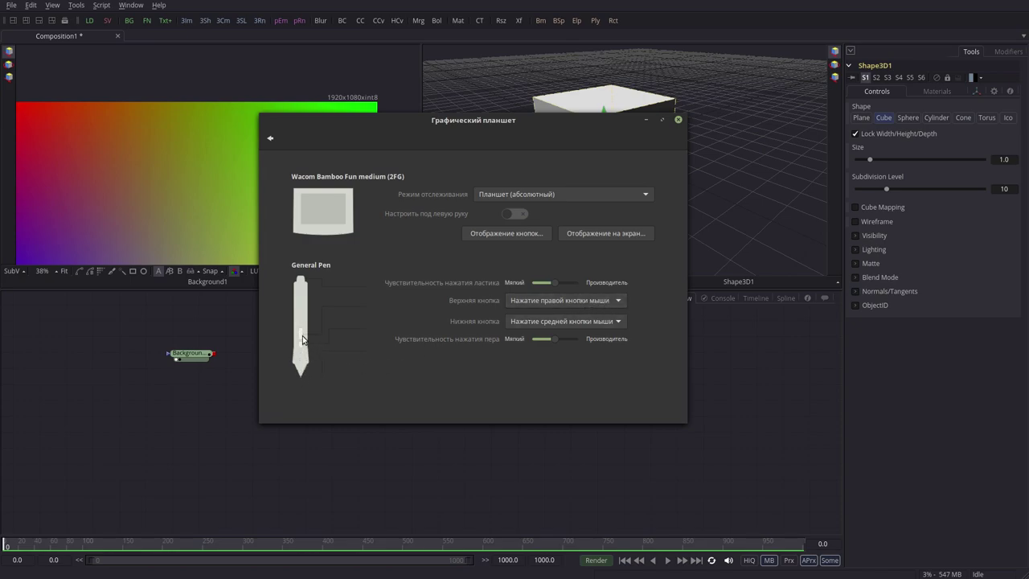
left_click(678, 120)
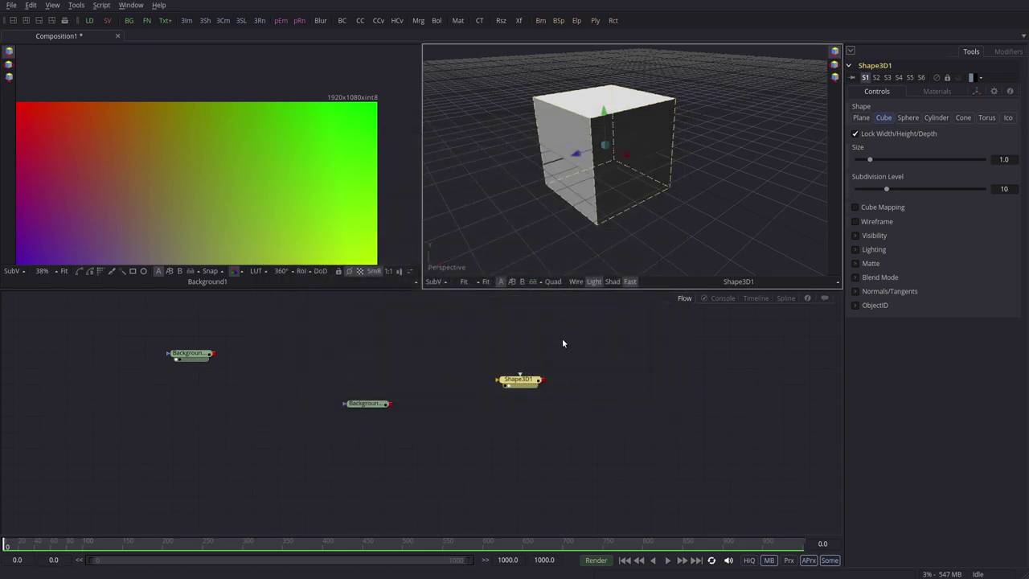
Demonstrate node selection in the Flow view by box-selecting Shape3D1 and picking Background2, and clear the selection
left_click(525, 420)
left_click(485, 421)
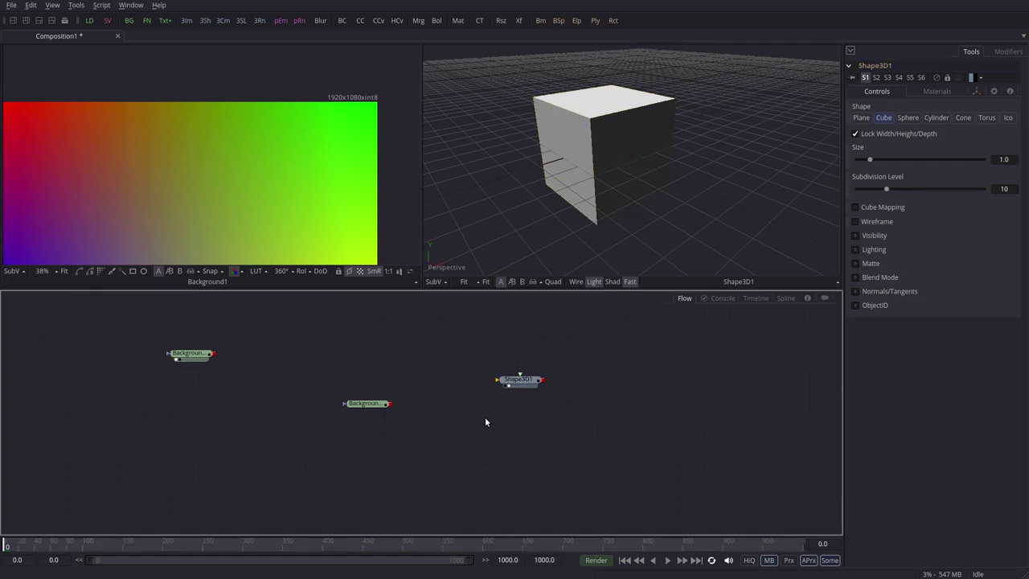
left_click_drag(488, 348, 542, 405)
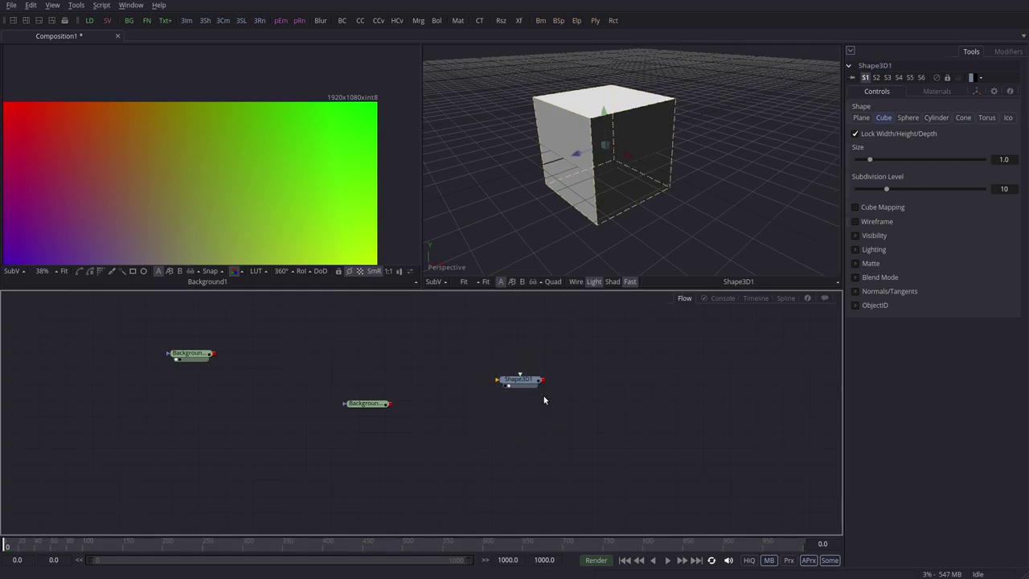
left_click(391, 404)
left_click_drag(458, 340, 588, 430)
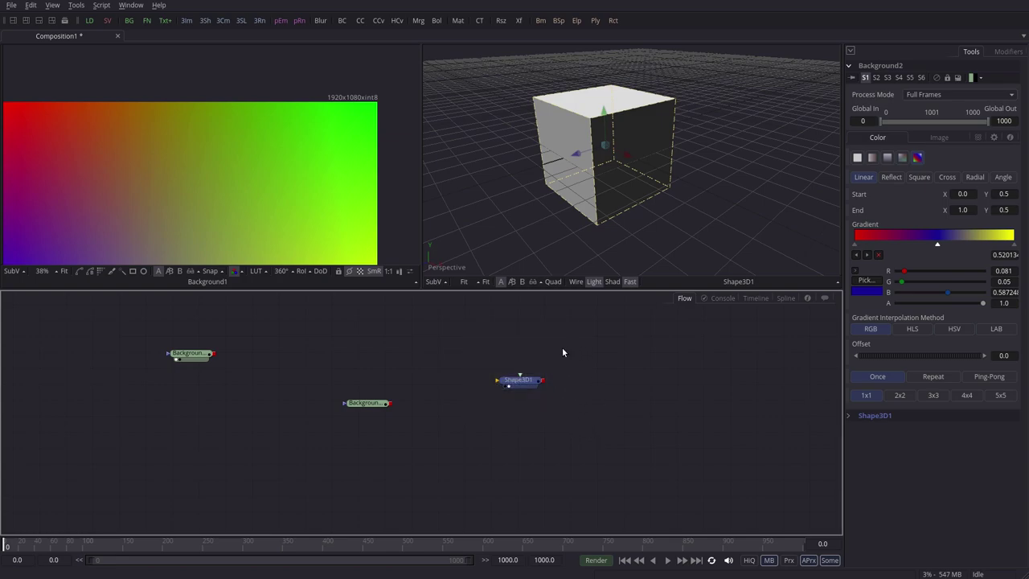
left_click_drag(577, 398, 521, 411)
right_click(563, 389)
left_click(496, 426)
Zoom the Flow view in and out repeatedly around the Background1, Background2 and Shape3D1 nodes
scroll(513, 426, "up", 2)
scroll(563, 411, "down", 1)
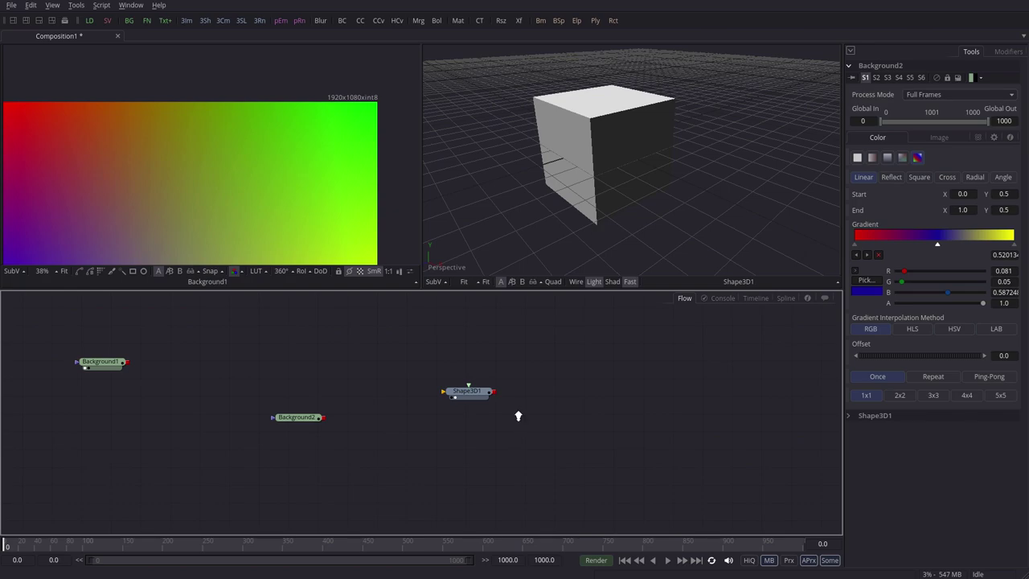
scroll(518, 416, "up", 2)
scroll(555, 410, "down", 1)
scroll(533, 421, "up", 1)
scroll(514, 414, "down", 3)
scroll(486, 422, "up", 1)
scroll(482, 424, "down", 1)
scroll(529, 413, "up", 4)
scroll(531, 414, "down", 3)
scroll(483, 432, "down", 1)
scroll(552, 409, "up", 2)
scroll(544, 413, "down", 2)
scroll(523, 414, "down", 1)
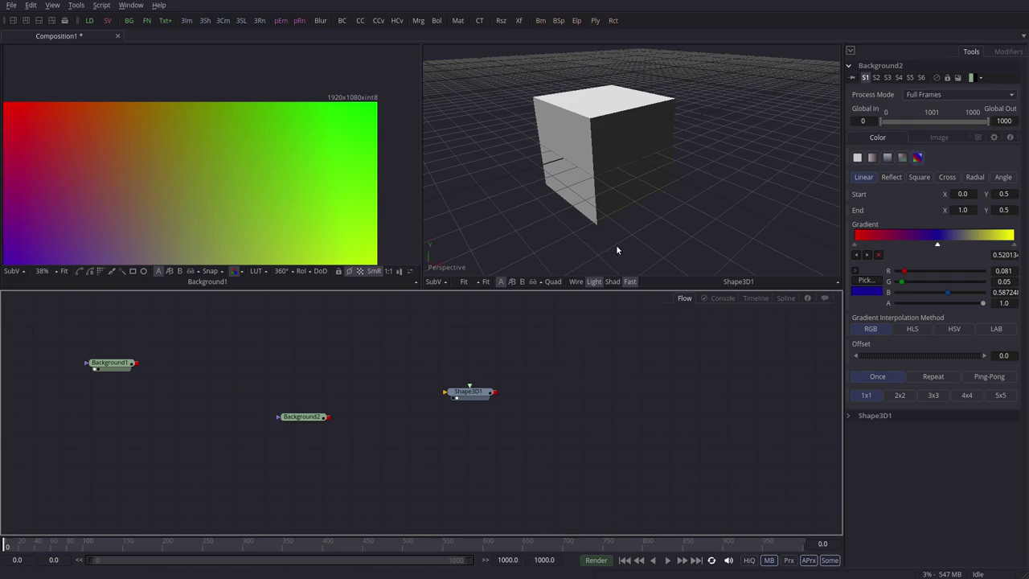
Select the cube in the 3D viewer and orbit to a lower angle, and zoom the Background1 image in and out
left_click(620, 199)
left_click_drag(676, 218, 709, 210)
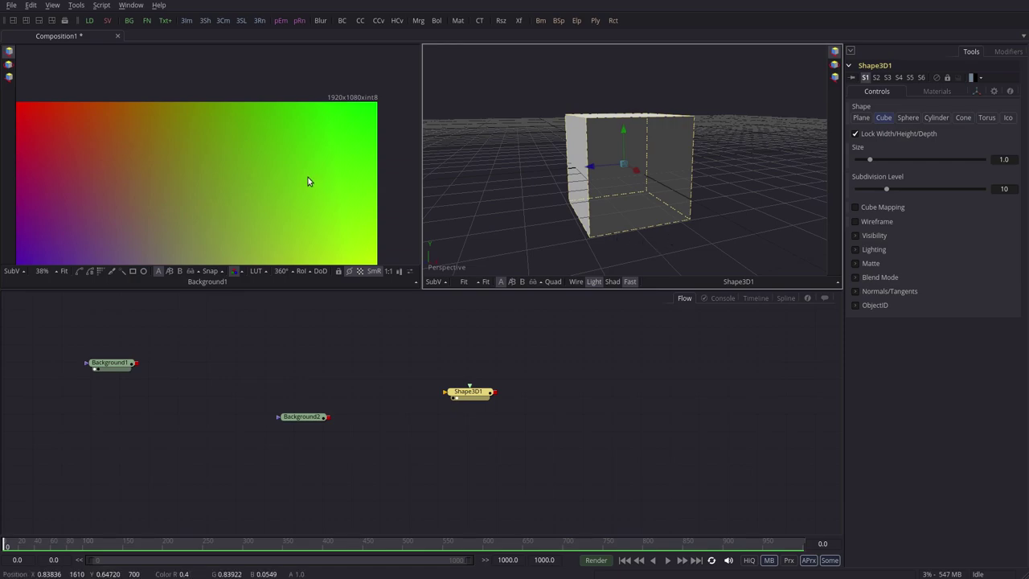
scroll(339, 189, "up", 4)
scroll(356, 152, "down", 3)
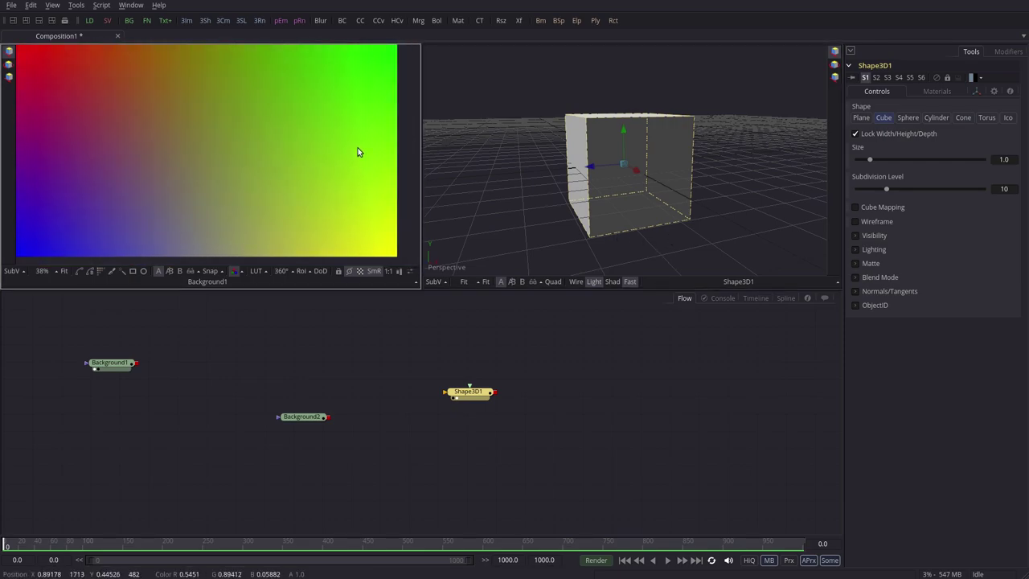
scroll(360, 207, "down", 2)
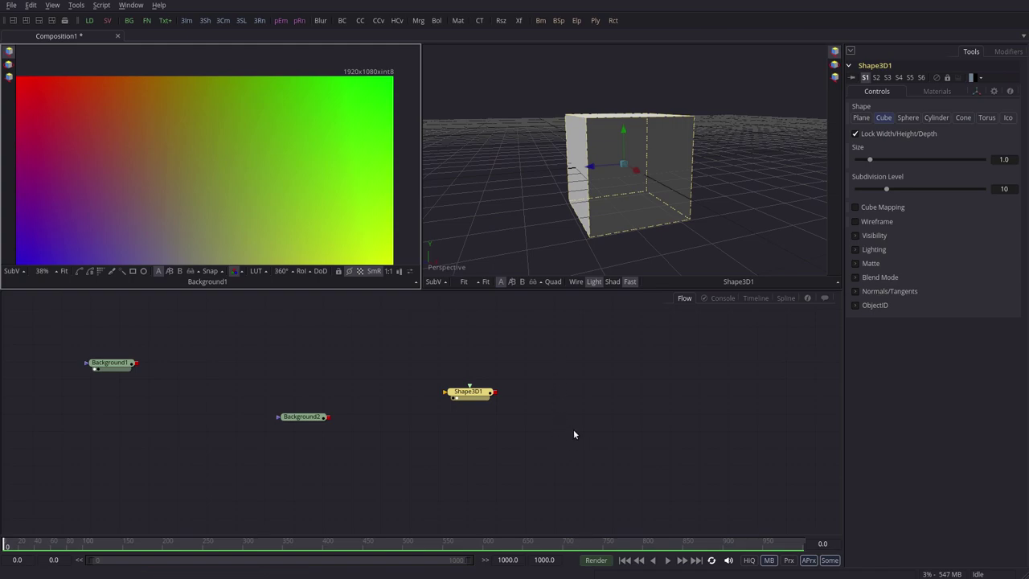
Pan the three nodes around the Flow view and deselect Shape3D1
scroll(611, 416, "left", 2)
scroll(624, 426, "up", 1)
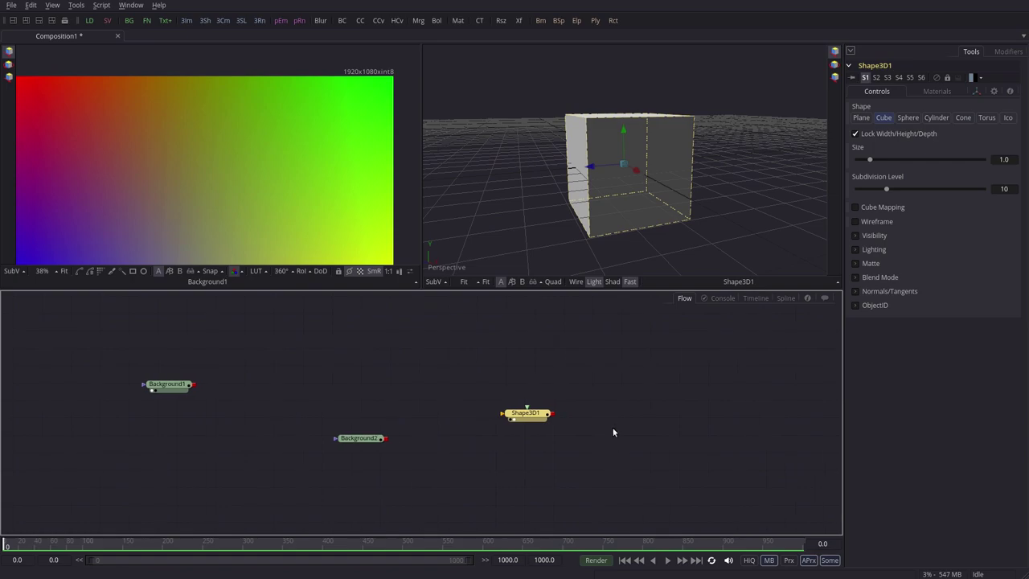
left_click(635, 389)
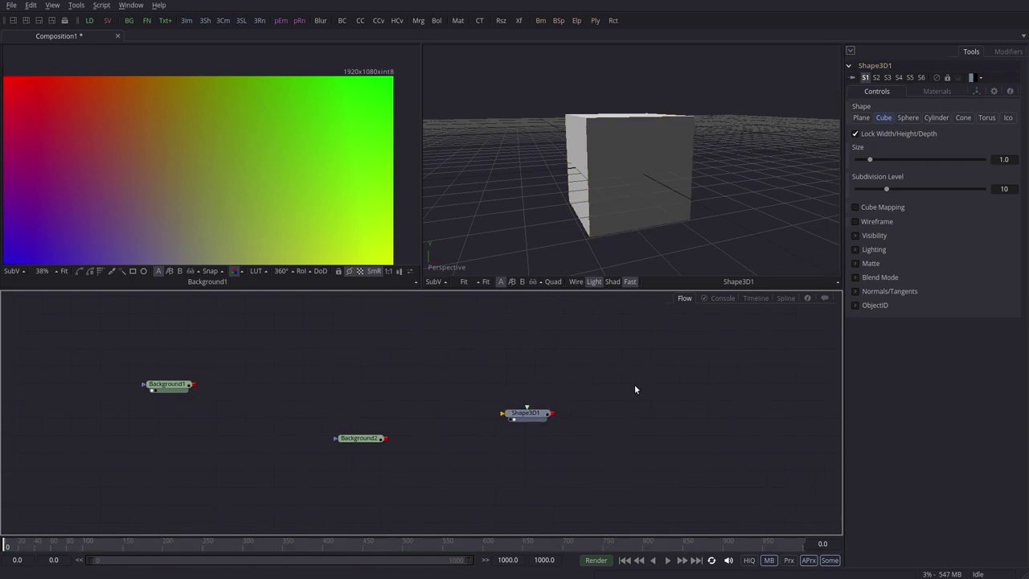
scroll(699, 352, "down", 1)
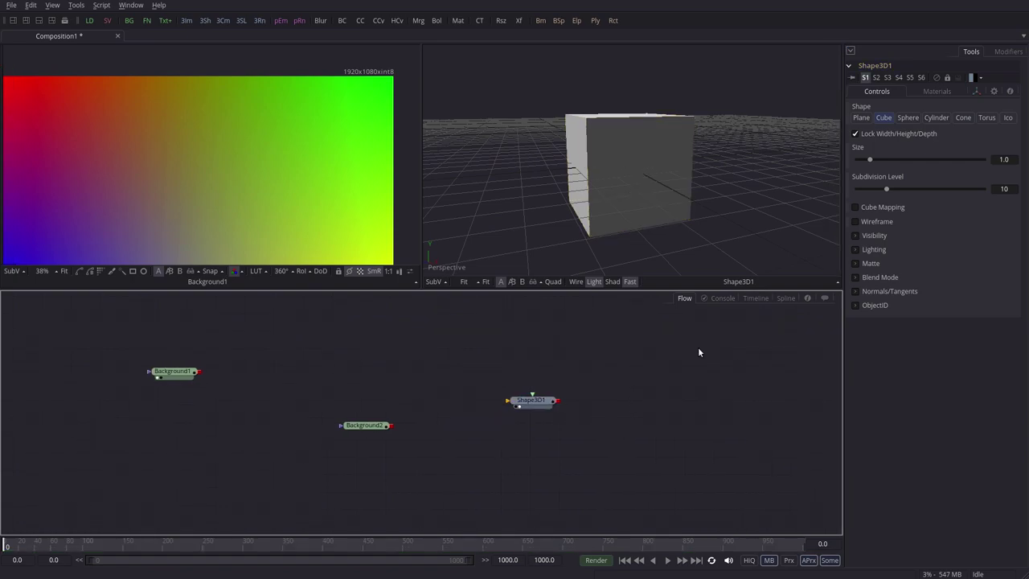